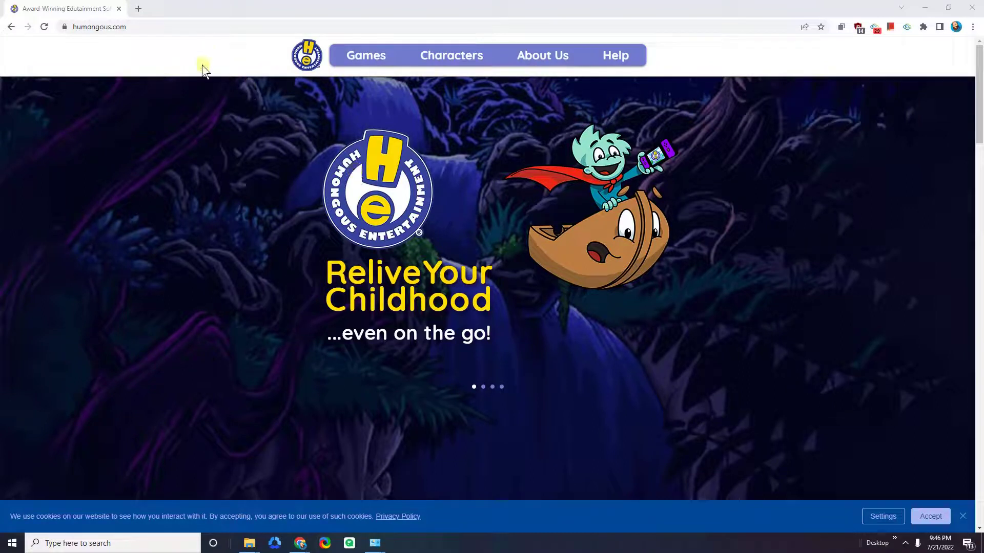
# - Scroll the Humongous home page and open the Games page from the top navigation
pyautogui.scroll(-15, 446, 263)
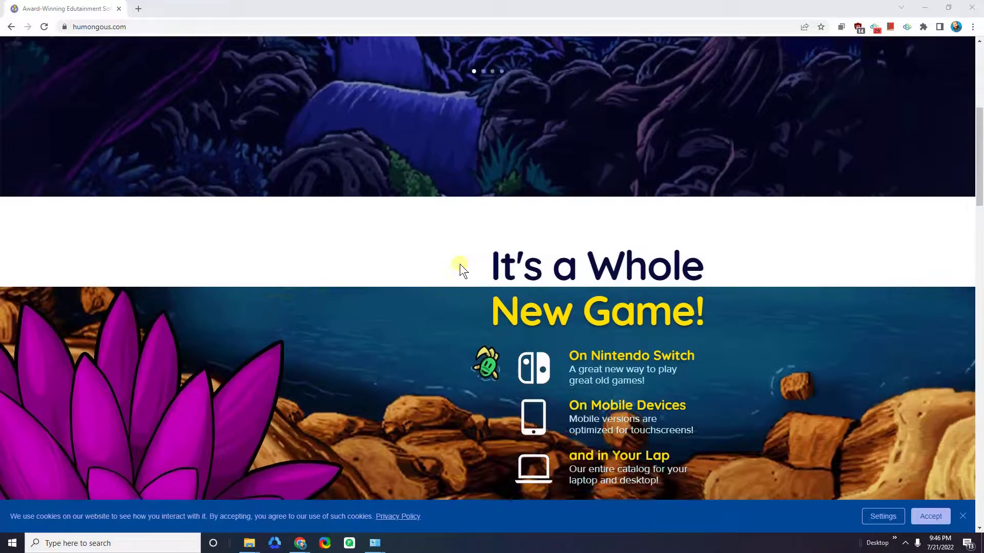
pyautogui.scroll(-15, 481, 263)
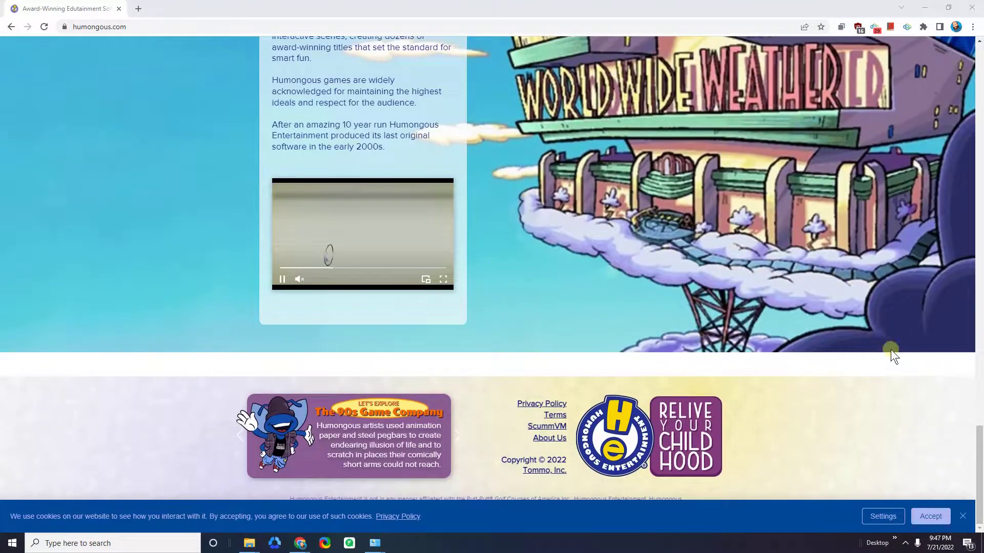
pyautogui.moveTo(980, 443); pyautogui.dragTo(967, 49)
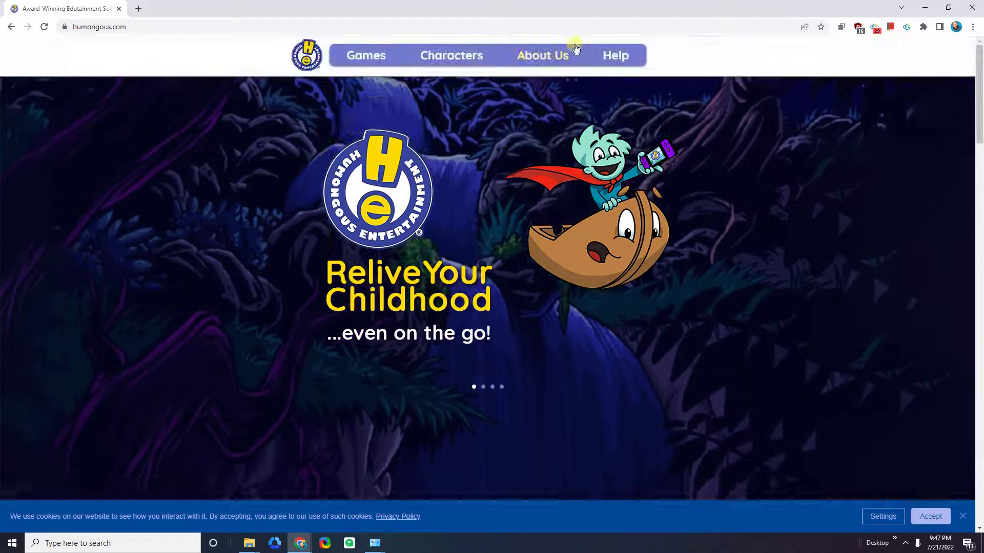
pyautogui.moveTo(387, 58)
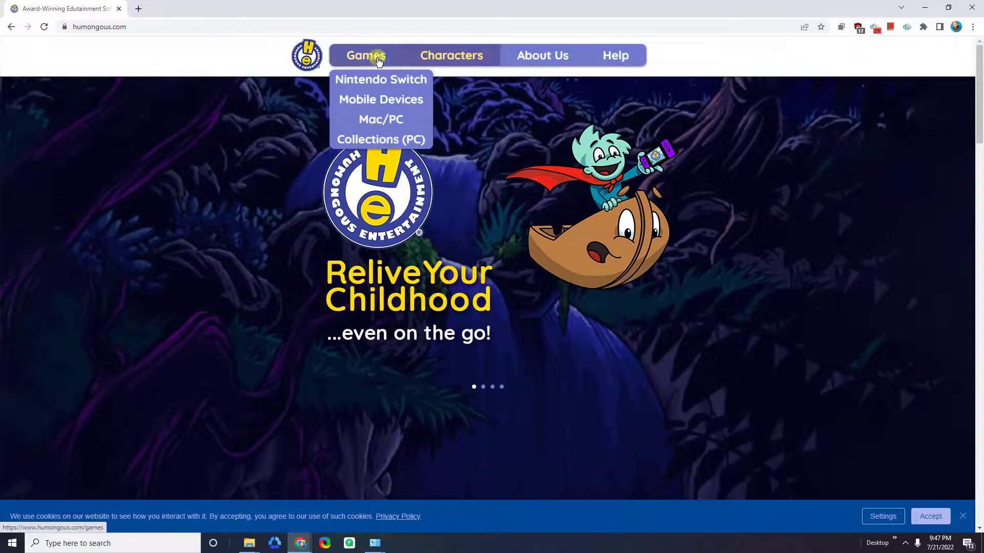
pyautogui.click(354, 59)
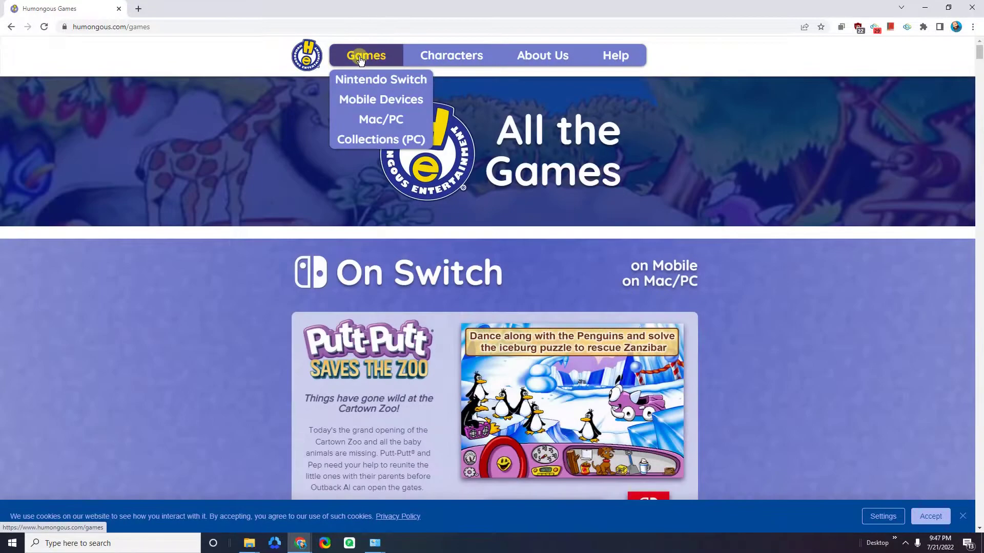
# - Scroll through the Switch, mobile and Mac/PC game cards and return to the top
pyautogui.scroll(-7, 229, 309)
pyautogui.scroll(-6, 238, 325)
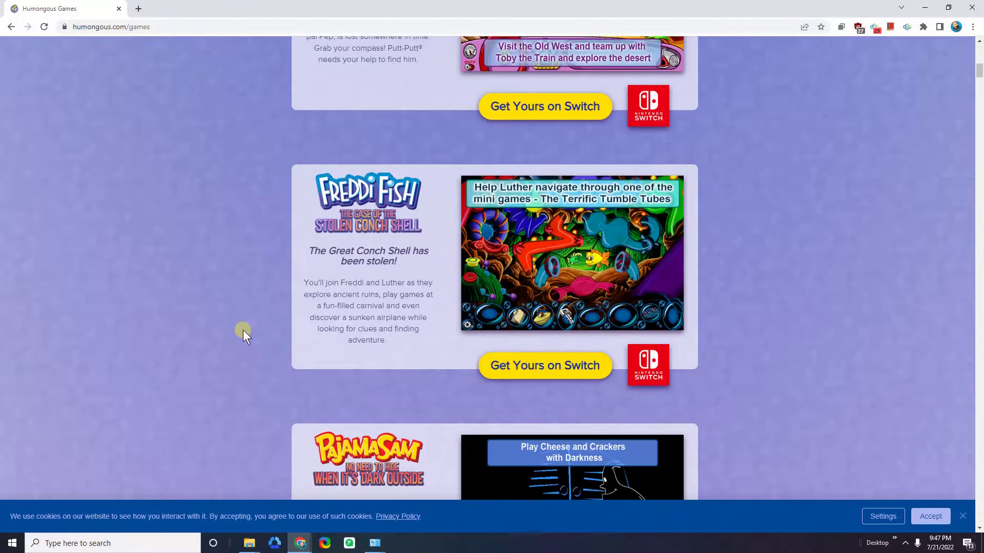
pyautogui.scroll(-15, 256, 330)
pyautogui.scroll(-20, 272, 320)
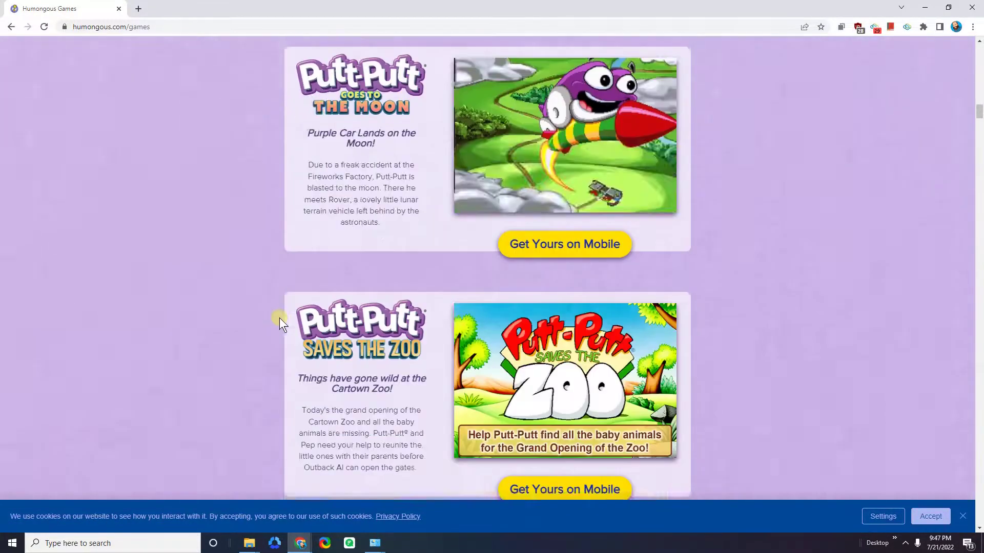
pyautogui.scroll(-16, 280, 316)
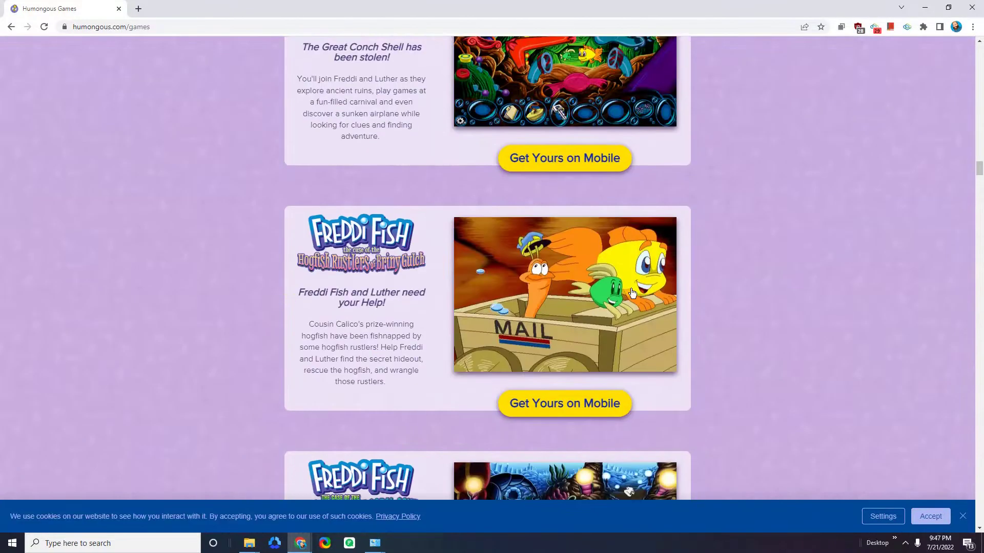
pyautogui.moveTo(978, 166); pyautogui.dragTo(963, 27)
pyautogui.scroll(-4, 804, 318)
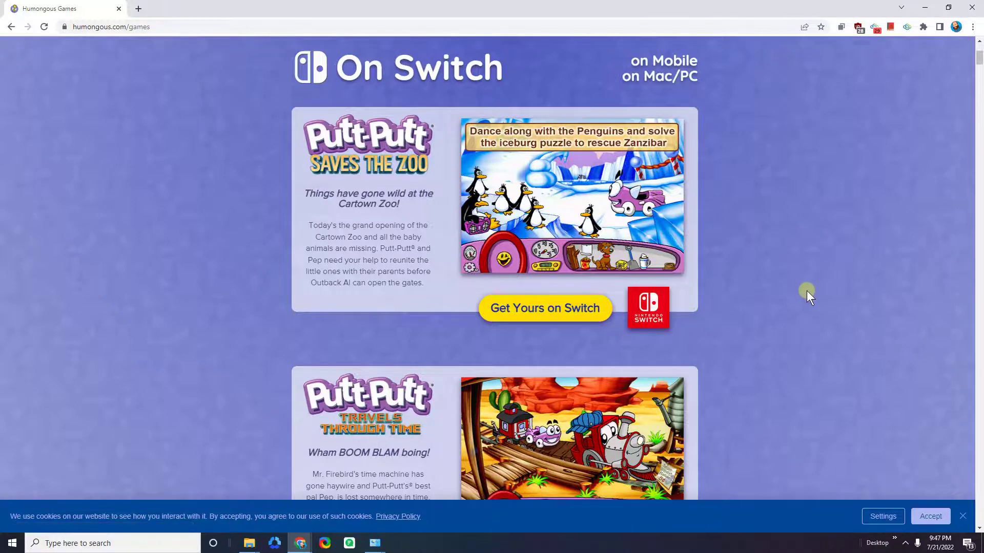
pyautogui.scroll(-5, 799, 294)
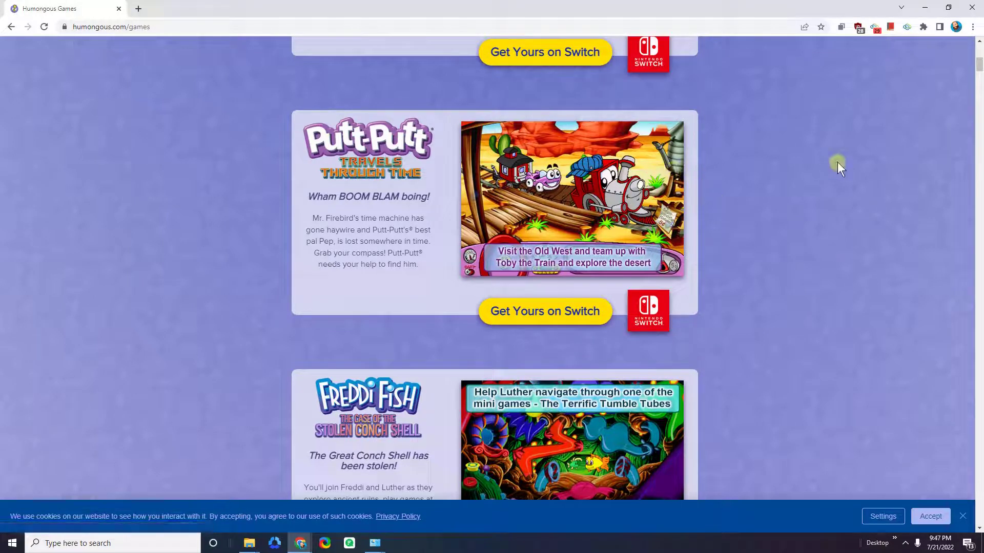
pyautogui.moveTo(978, 66); pyautogui.dragTo(972, 241)
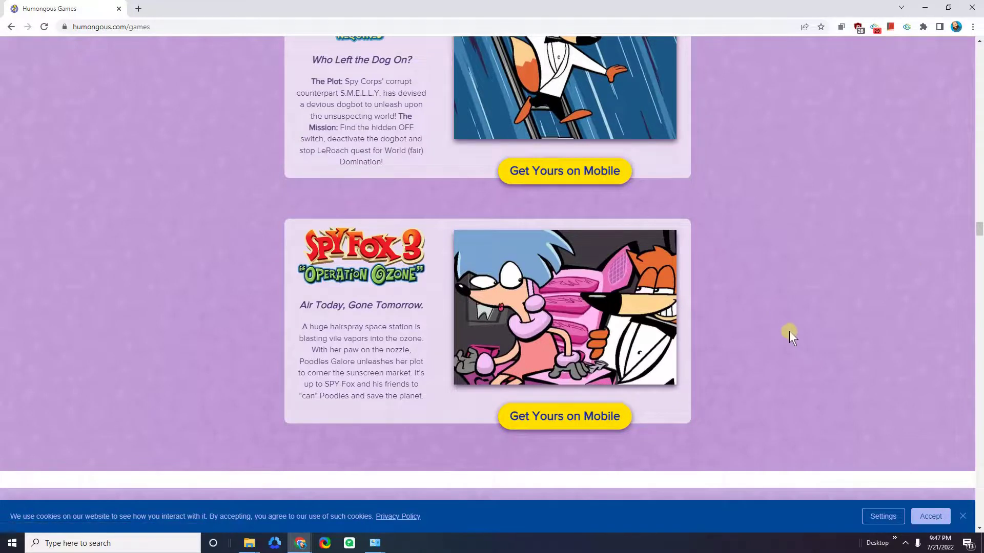
pyautogui.scroll(10, 789, 332)
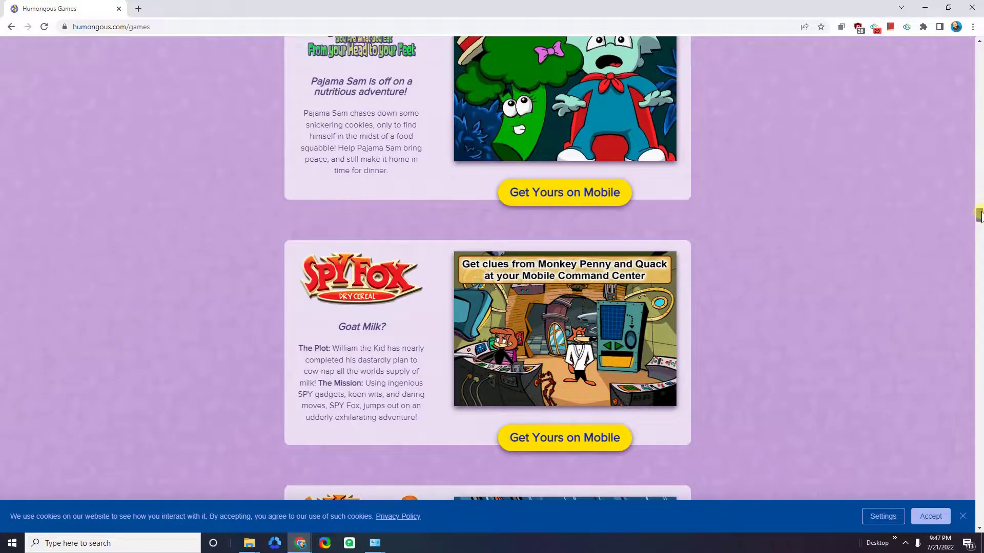
pyautogui.moveTo(977, 214); pyautogui.dragTo(957, 31)
# - Browse the PC Collections page and open the Humongous Entertainment Complete Pack product page
pyautogui.moveTo(336, 64)
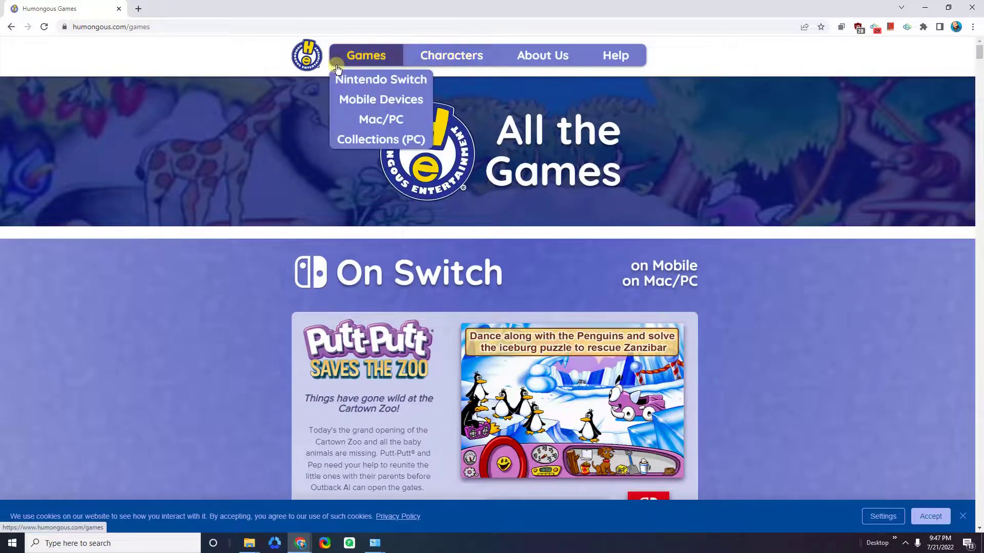
pyautogui.click(373, 140)
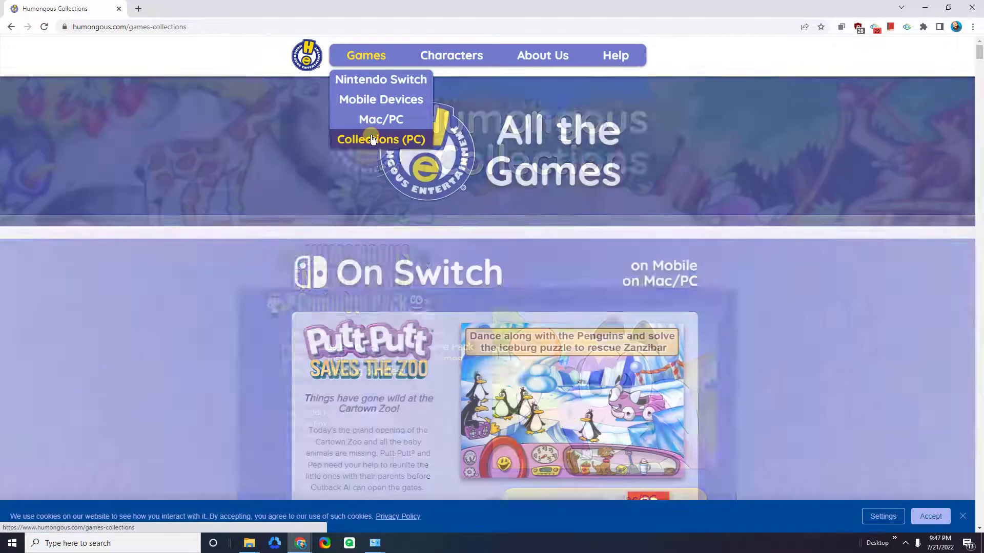
pyautogui.scroll(-3, 173, 328)
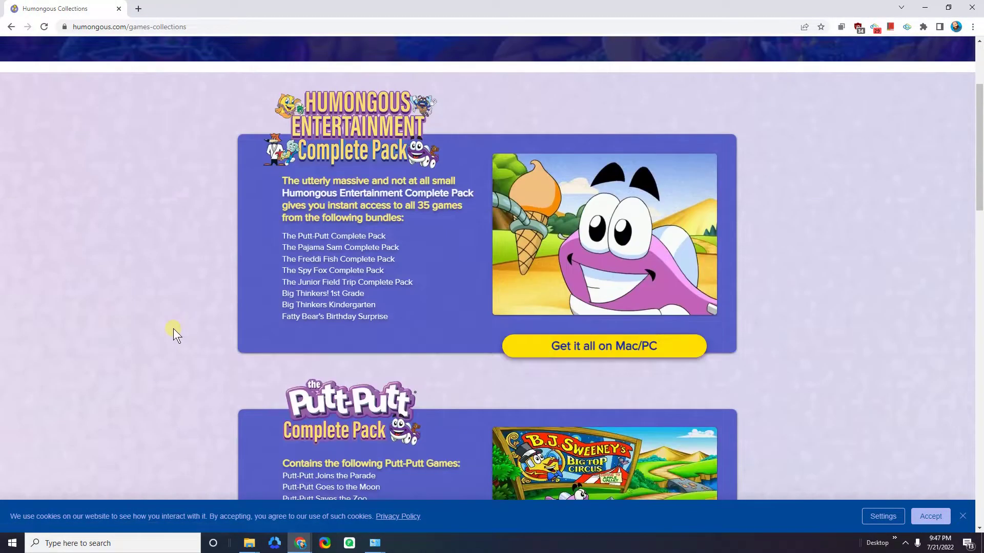
pyautogui.click(591, 342)
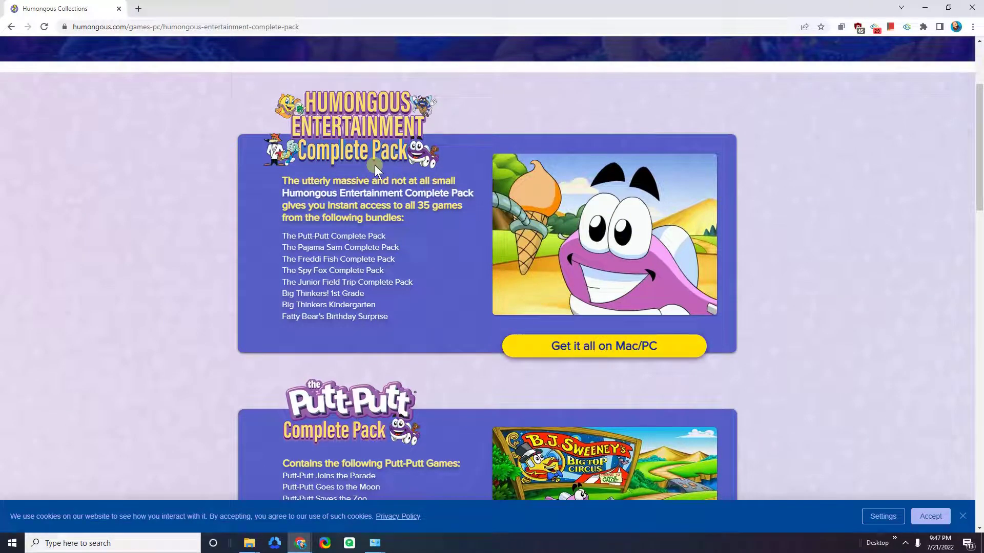
pyautogui.click(626, 346)
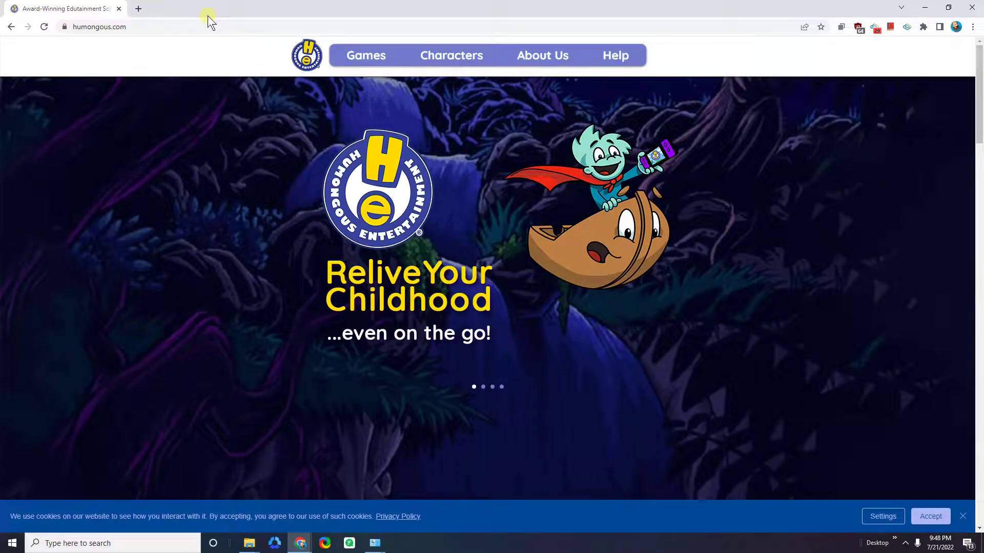
# - Search Google for 7zip in a new tab and open 7-zip.org at 150% zoom
pyautogui.click(138, 8)
pyautogui.write('7zip')
pyautogui.press('Return')
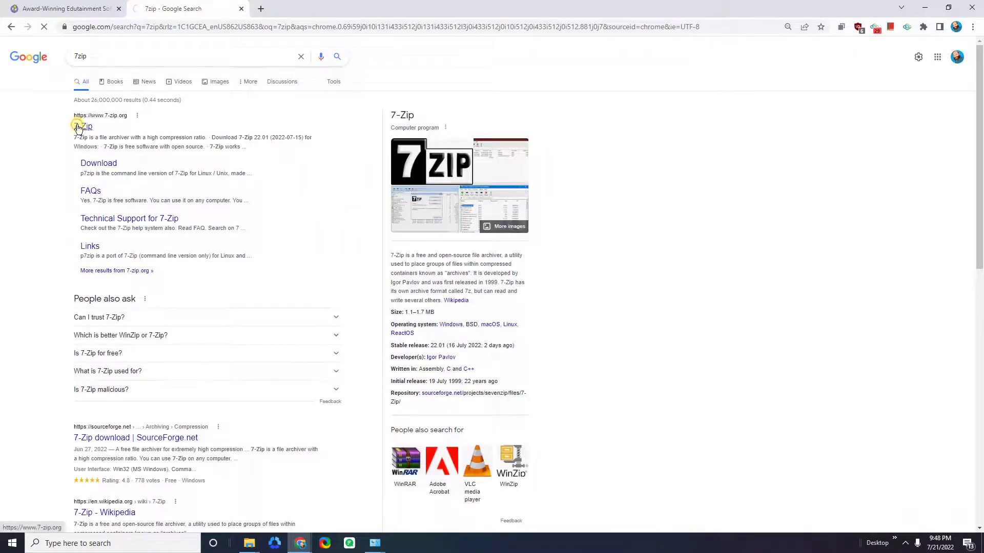
pyautogui.click(77, 128)
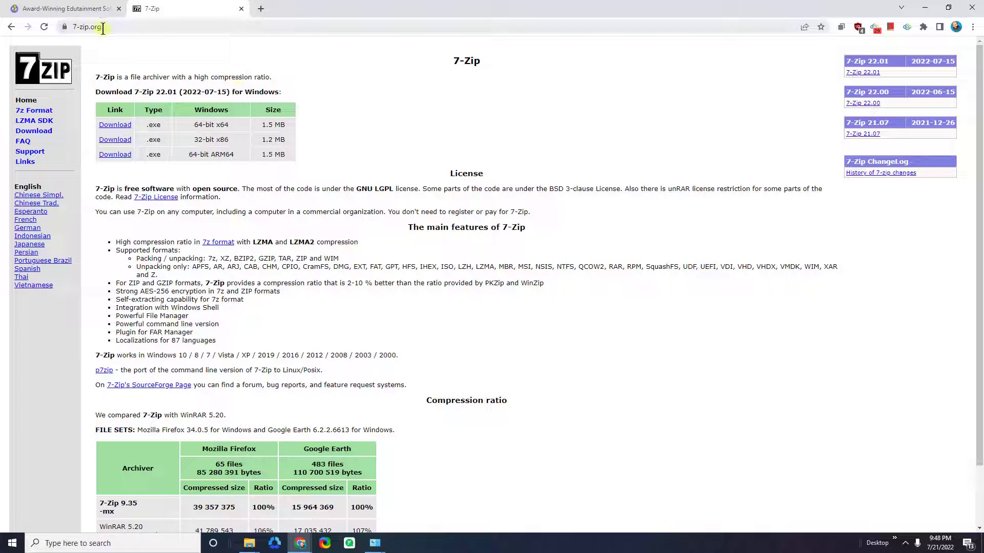
pyautogui.hotkey('ctrl', '+')
pyautogui.hotkey('ctrl', '+')
pyautogui.hotkey('ctrl', '+')
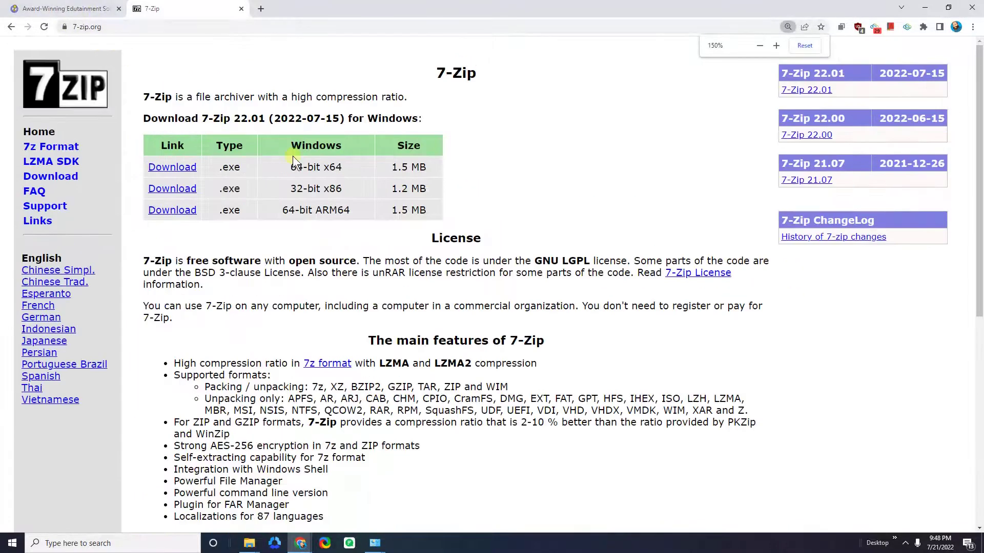
# - Download the 64-bit 7-Zip 22.01 installer and install it to C:\Program Files\7-Zip
pyautogui.click(172, 168)
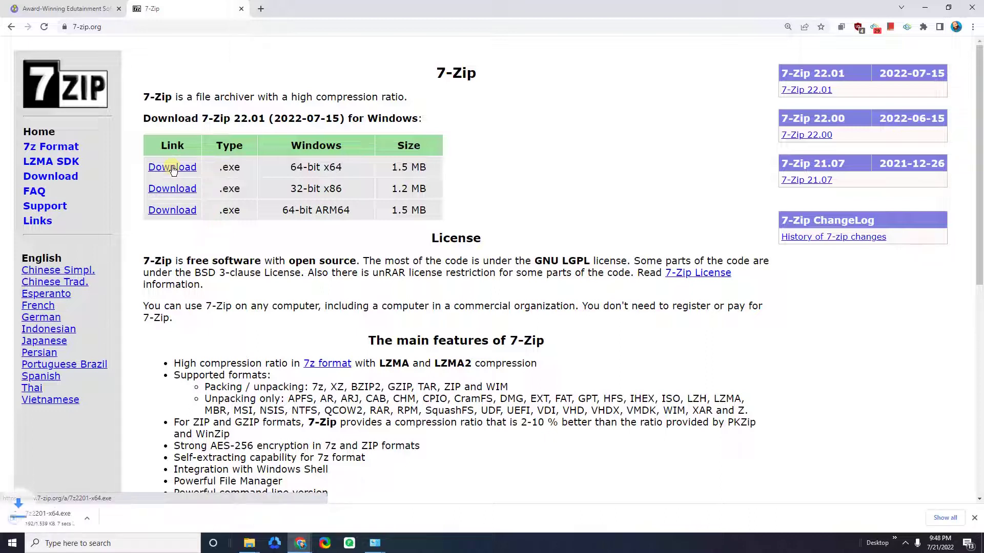
pyautogui.click(61, 518)
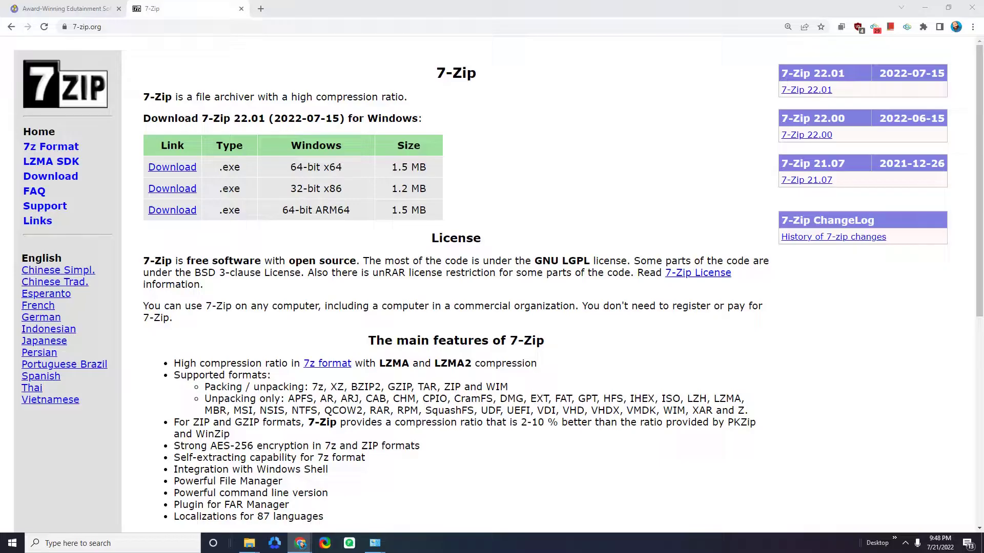
pyautogui.click(483, 305)
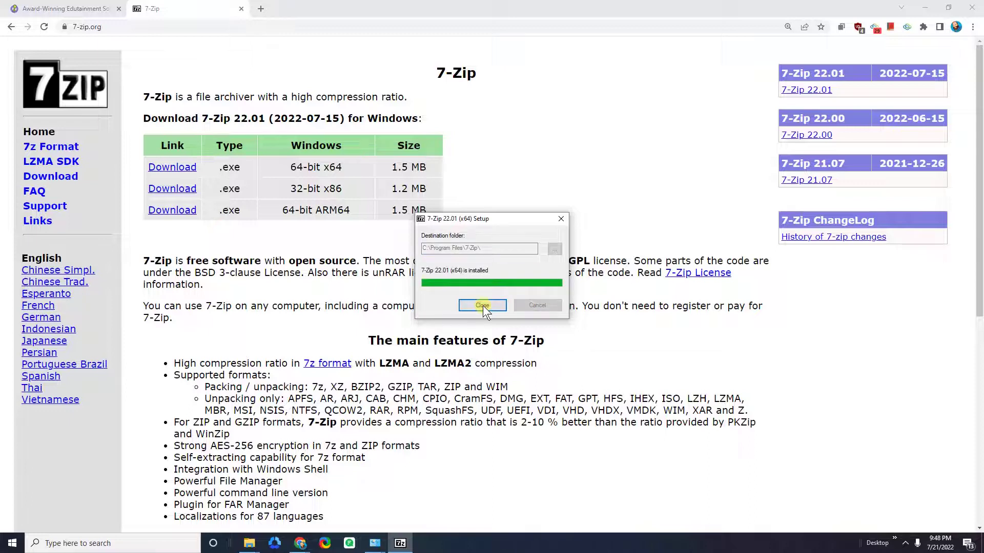
pyautogui.click(483, 306)
pyautogui.scroll(-3, 451, 320)
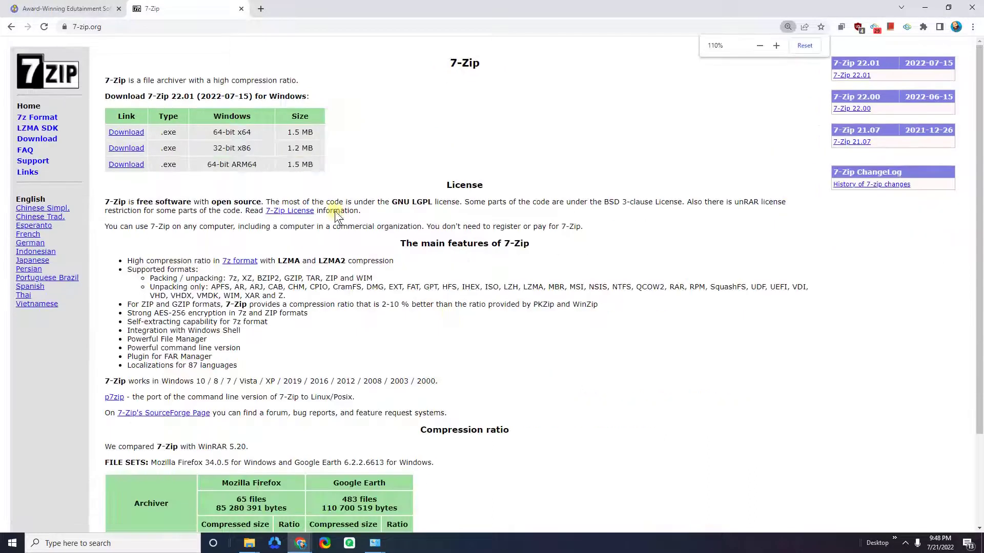
# - Search for scummvm from the address bar and open the ScummVM :: Home result at scummvm.org
pyautogui.click(204, 27)
pyautogui.write('s')
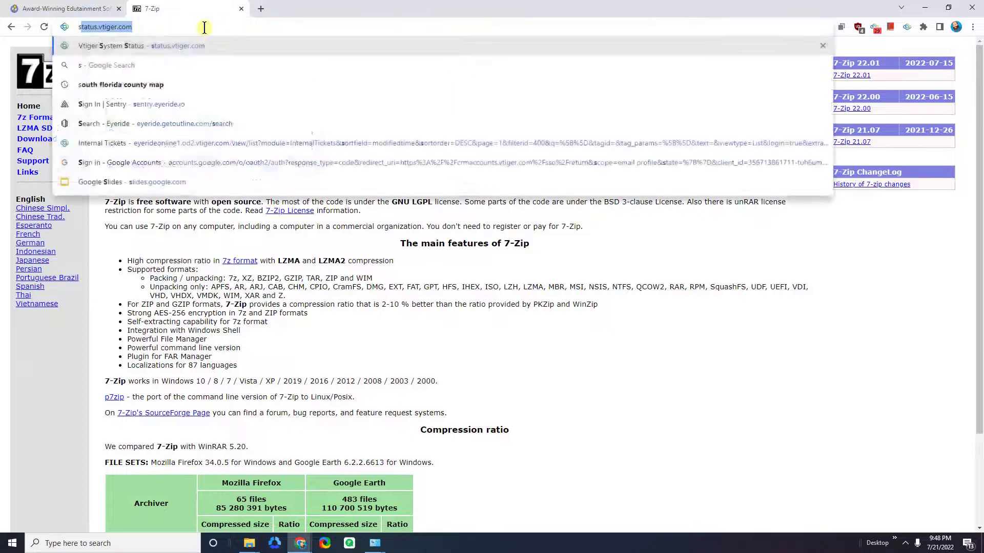
pyautogui.write('cummvm')
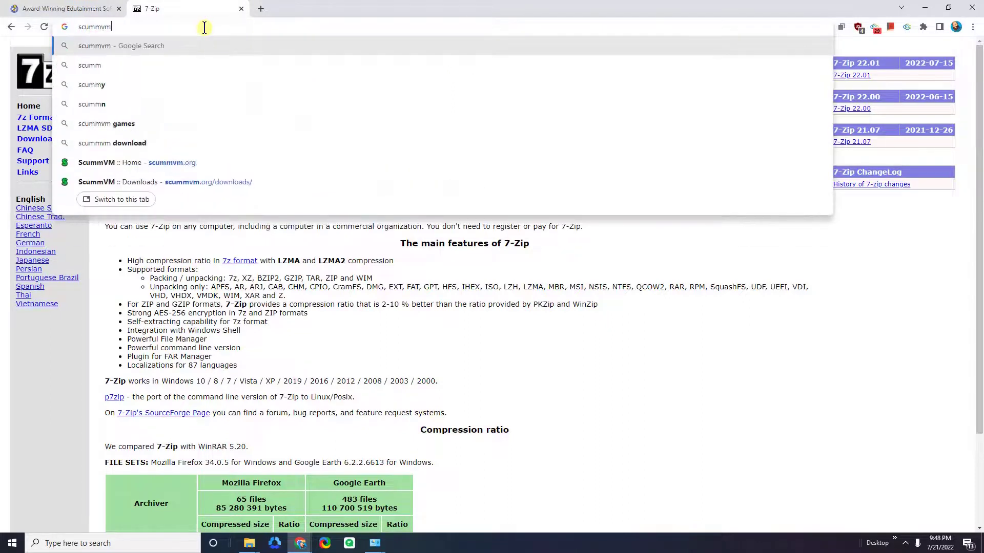
pyautogui.press('Return')
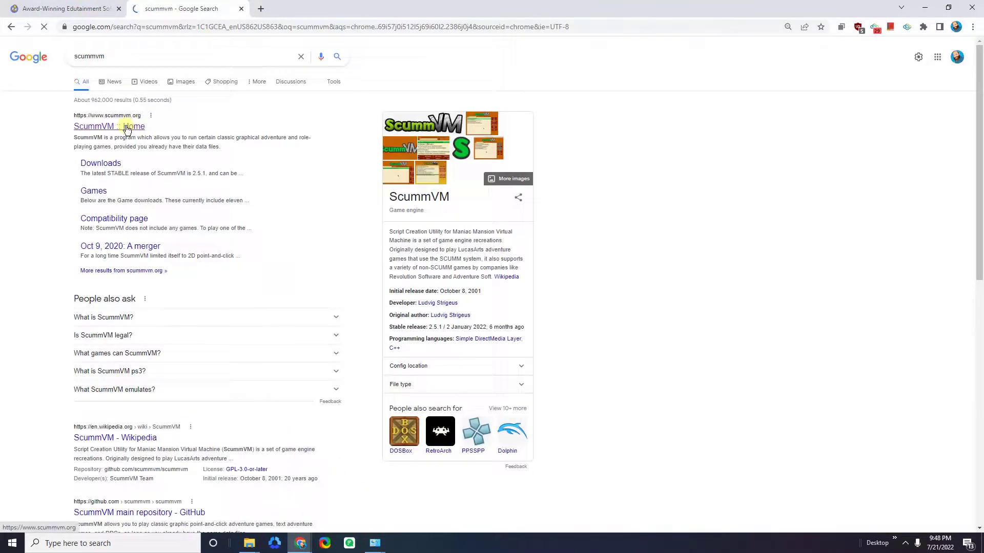
pyautogui.click(127, 128)
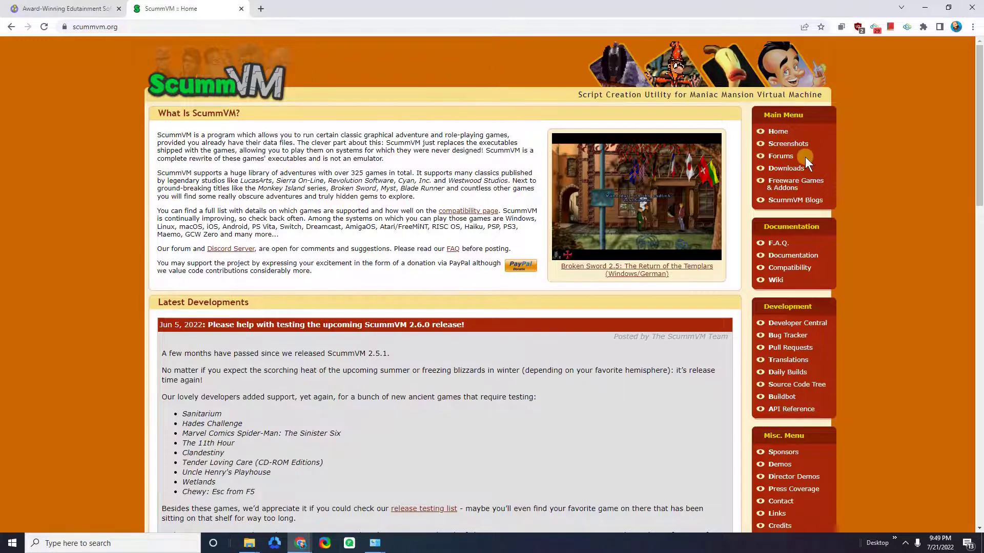
# - Download the ScummVM 2.5.1 Windows installer from the downloads page and launch it
pyautogui.click(789, 168)
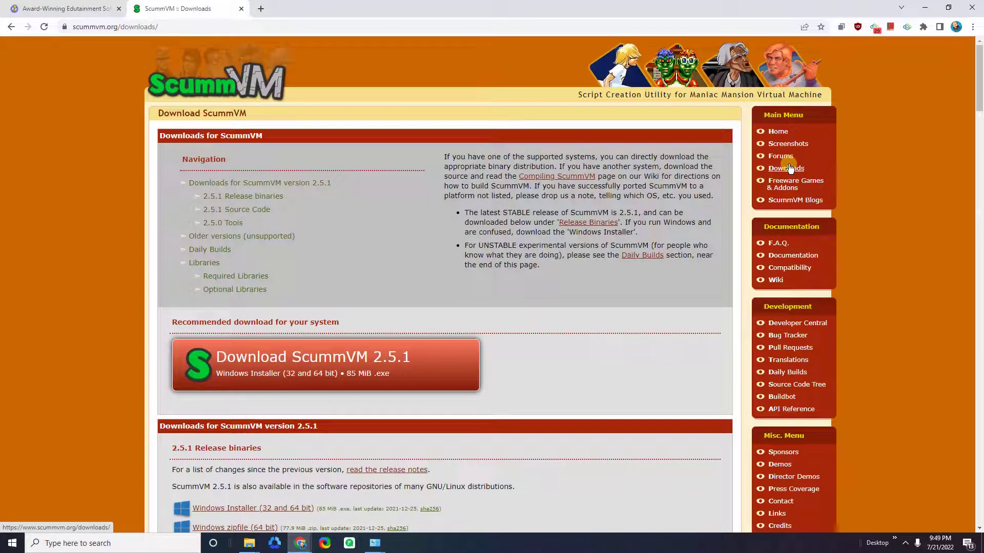
pyautogui.click(277, 372)
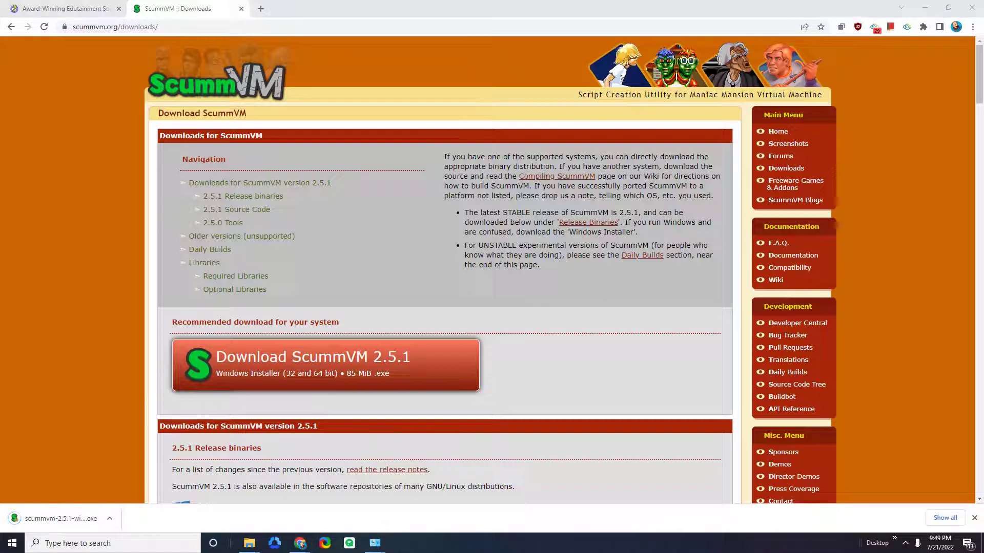
pyautogui.click(64, 519)
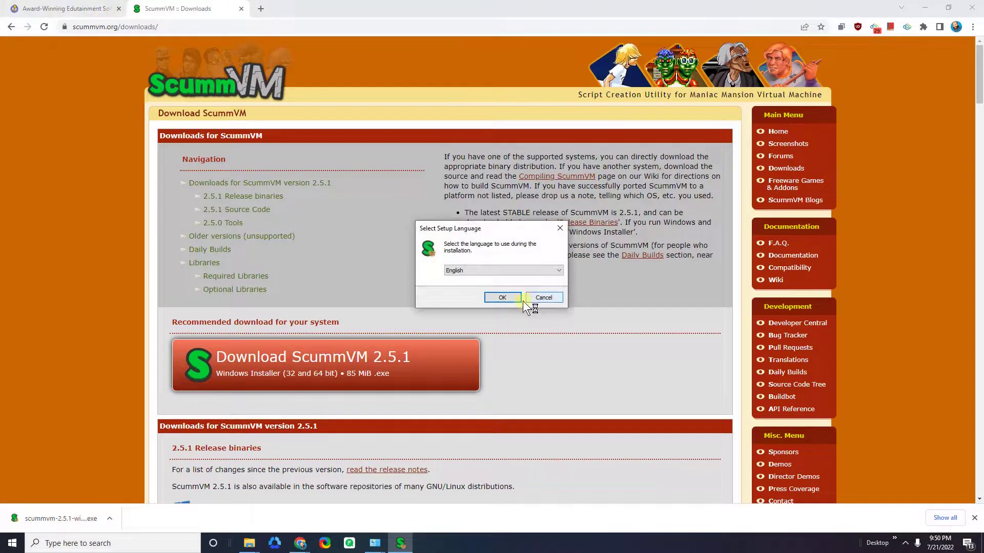
# - Install ScummVM 2.5.1 in English with default location, Start Menu folder and shortcuts, skipping the manual
pyautogui.click(511, 299)
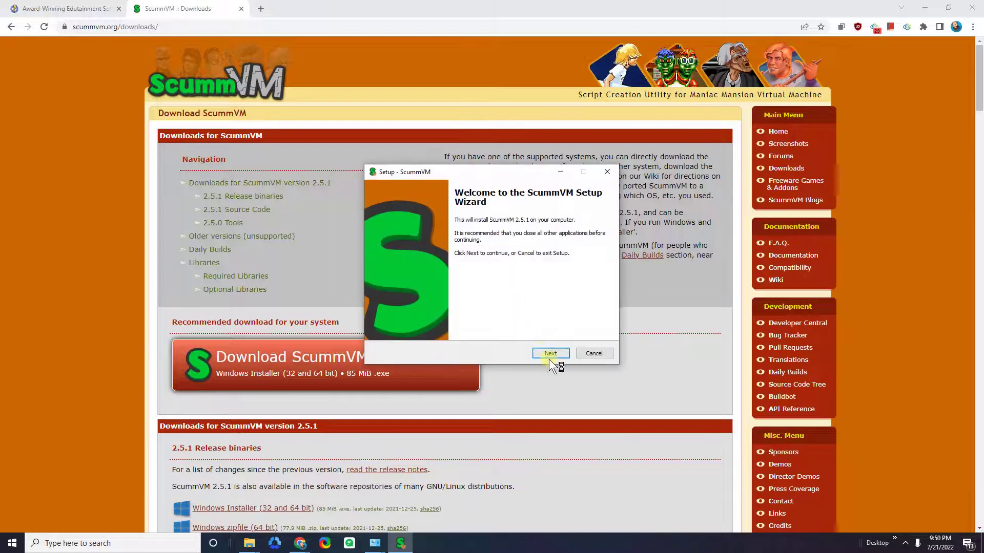
pyautogui.click(550, 355)
pyautogui.click(550, 354)
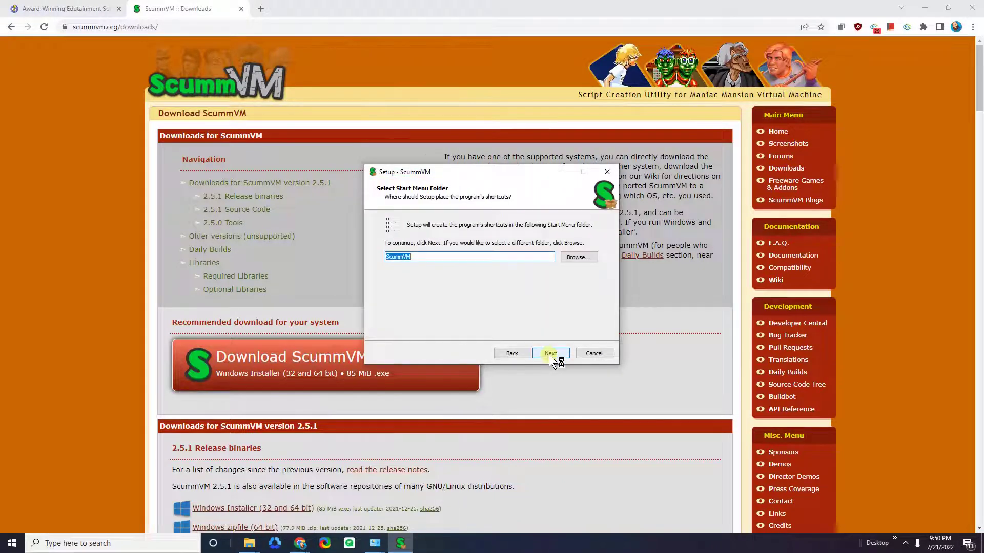
pyautogui.click(551, 354)
pyautogui.click(550, 355)
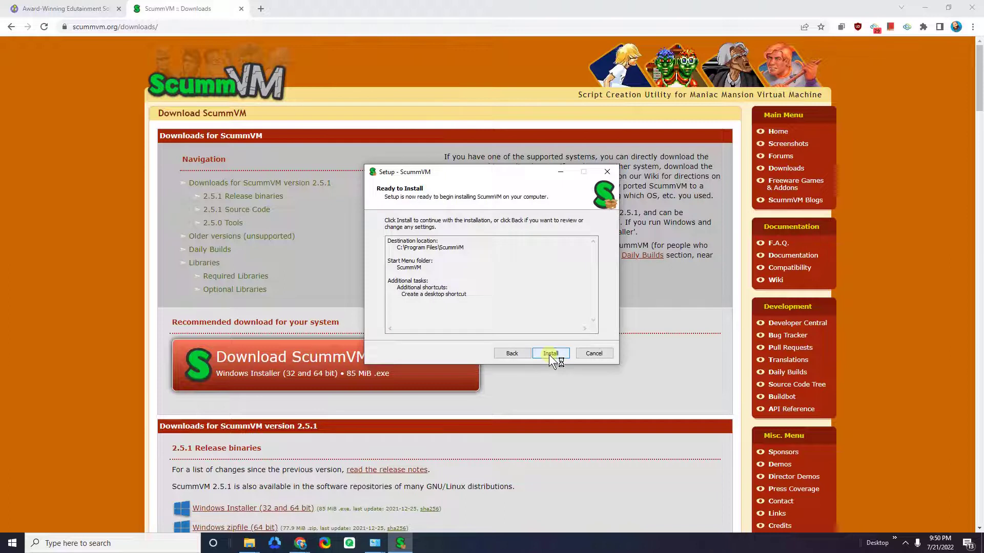
pyautogui.click(551, 355)
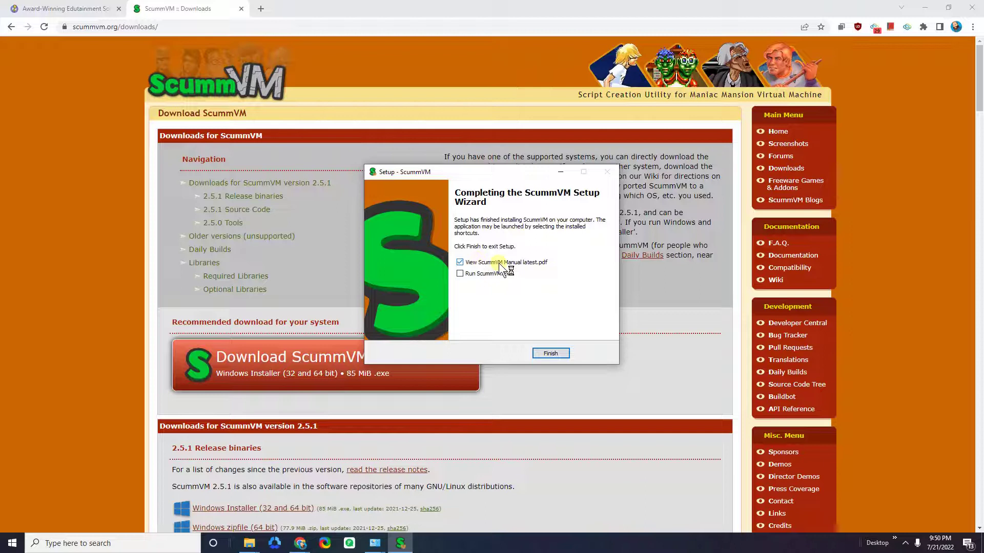
pyautogui.click(466, 263)
# - Finish setup with Run ScummVM.exe checked, then open and cancel the Add Game folder chooser
pyautogui.click(496, 275)
pyautogui.click(549, 354)
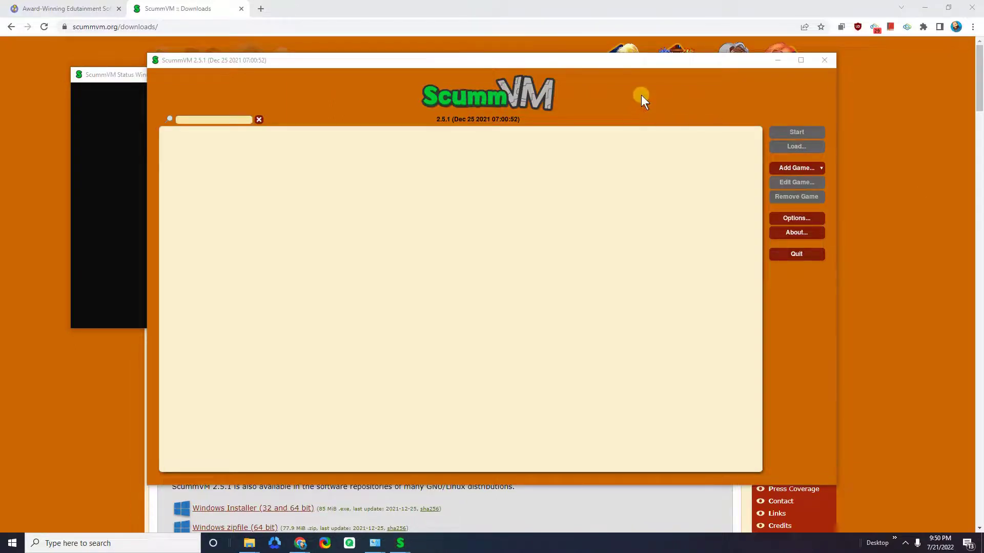
pyautogui.moveTo(555, 62)
pyautogui.mouseDown()
pyautogui.moveTo(468, 73)
pyautogui.moveTo(543, 63)
pyautogui.mouseUp()
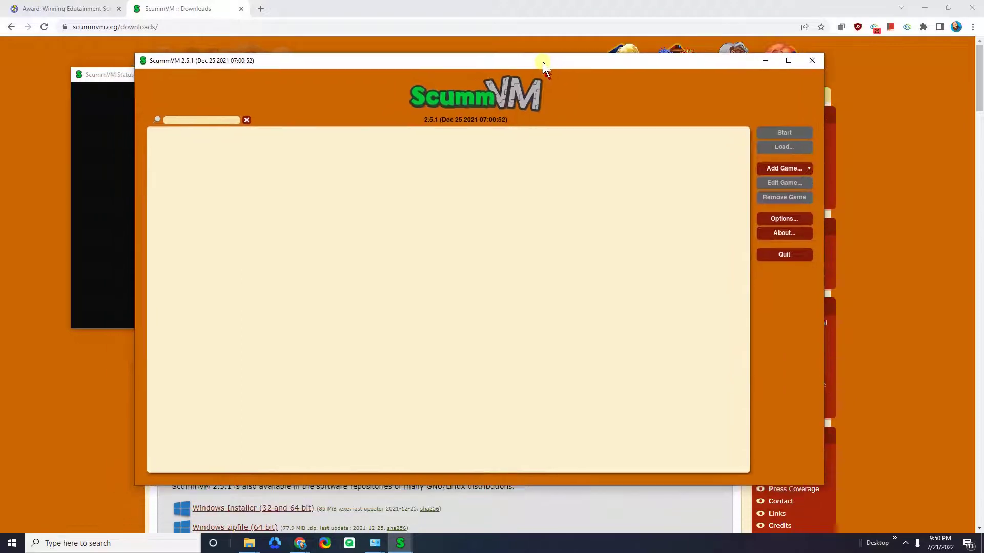
pyautogui.click(809, 171)
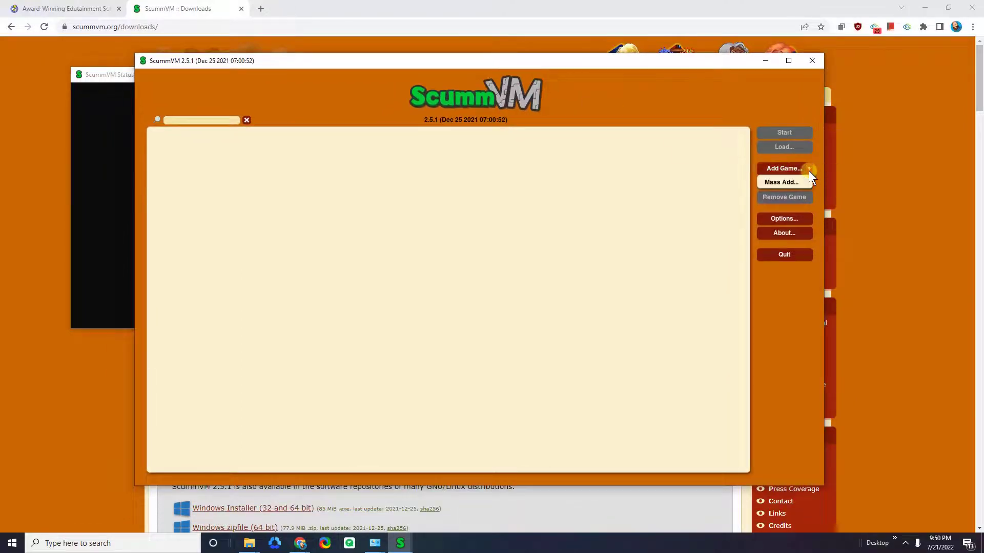
pyautogui.click(776, 169)
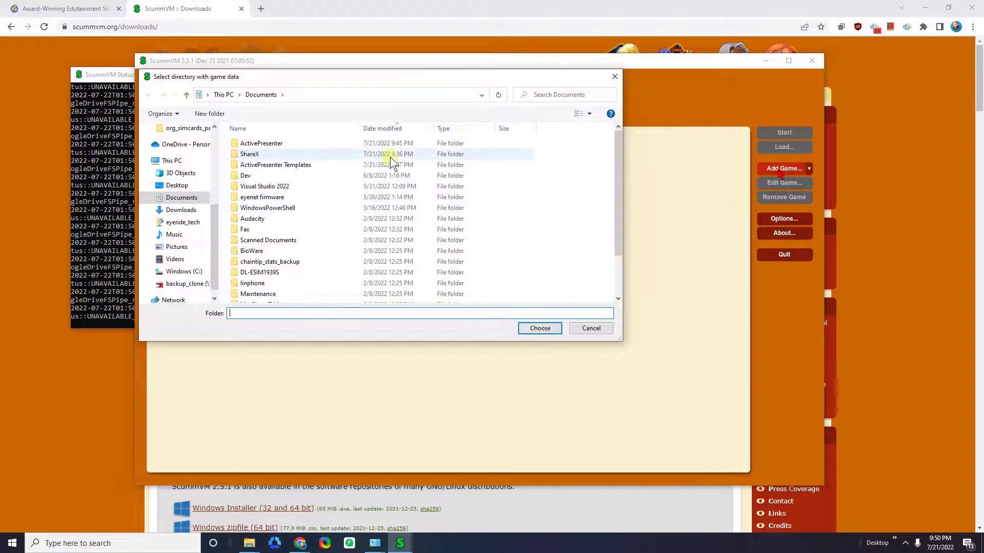
pyautogui.click(613, 77)
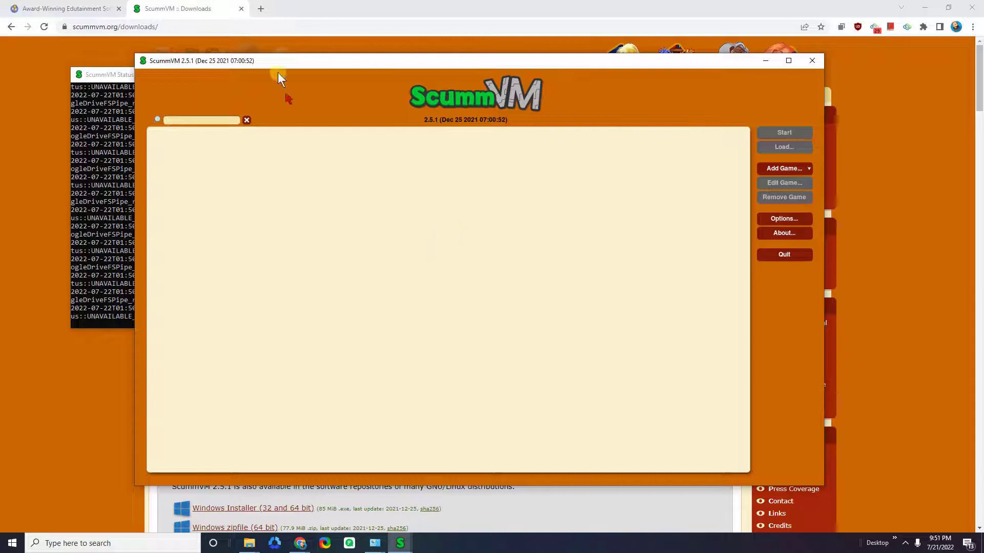
# - Search Google for 'internet archive' in a new tab and open archive.org
pyautogui.click(260, 6)
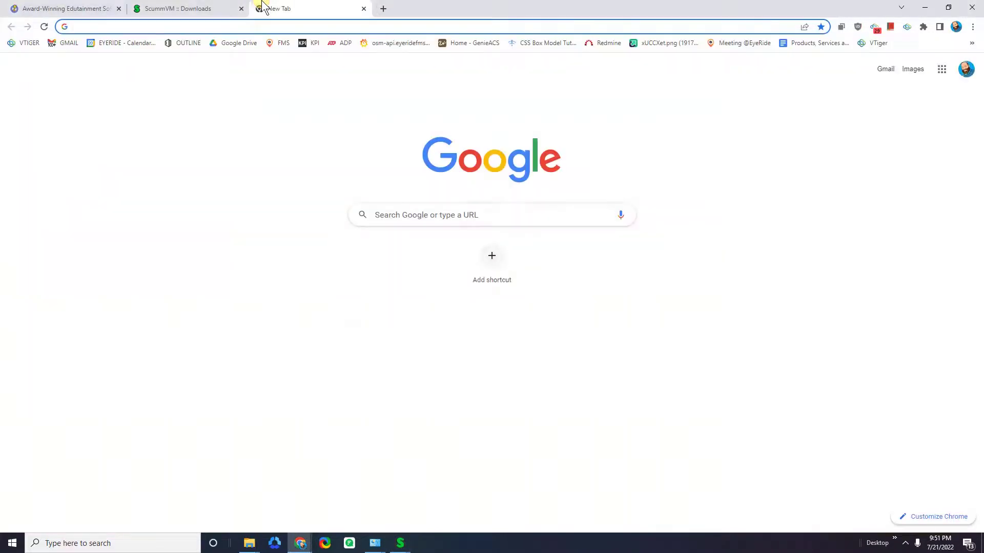
pyautogui.write('internet')
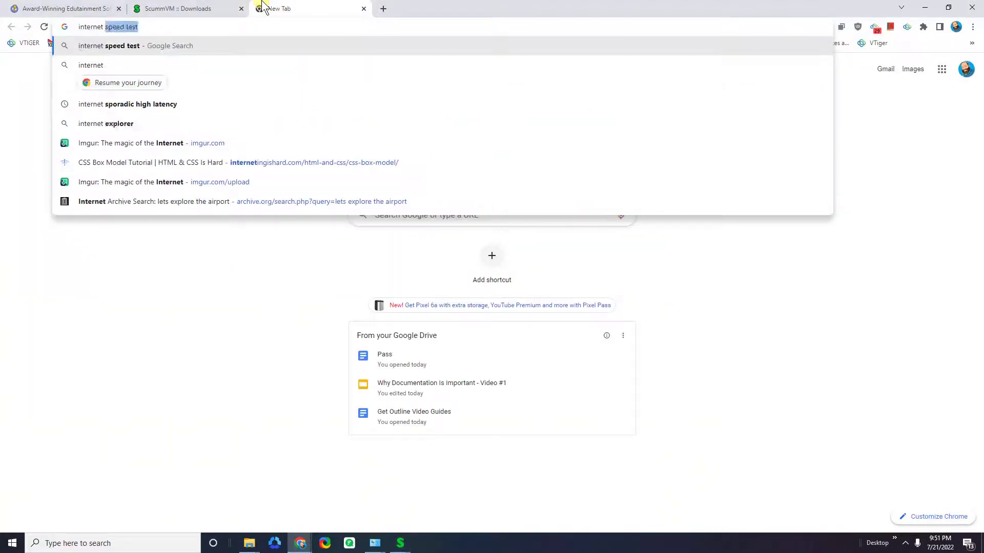
pyautogui.write(' arc')
pyautogui.press('BackSpace')
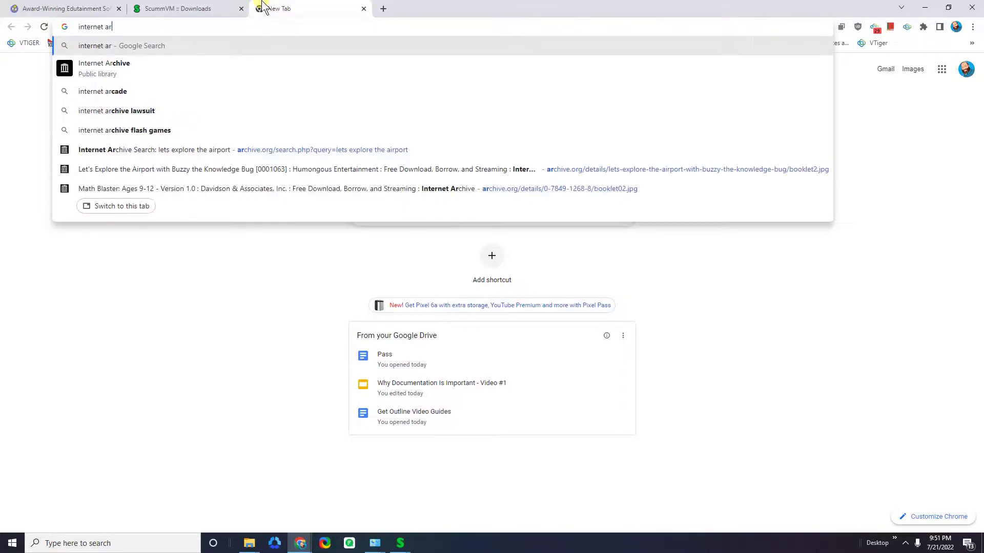
pyautogui.write('chive')
pyautogui.press('Return')
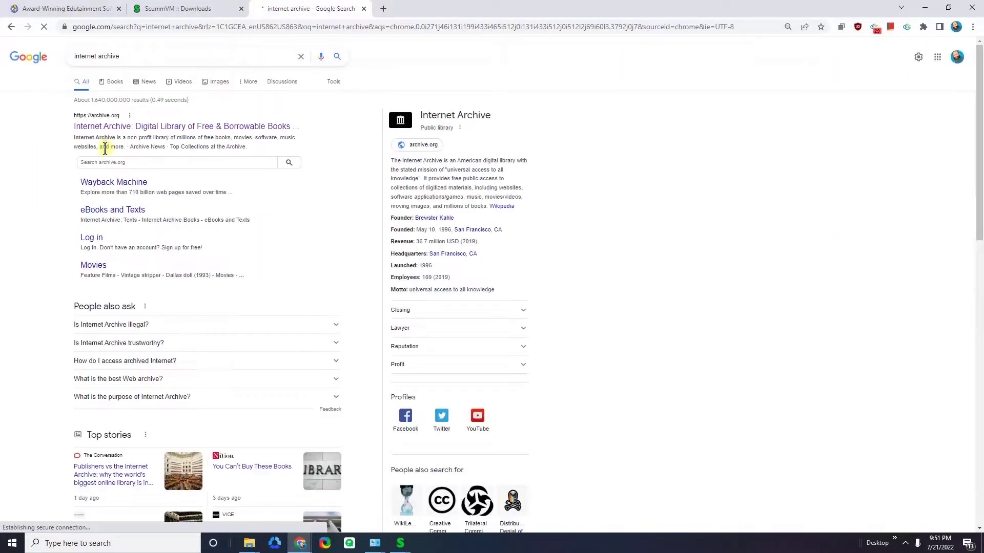
pyautogui.click(103, 127)
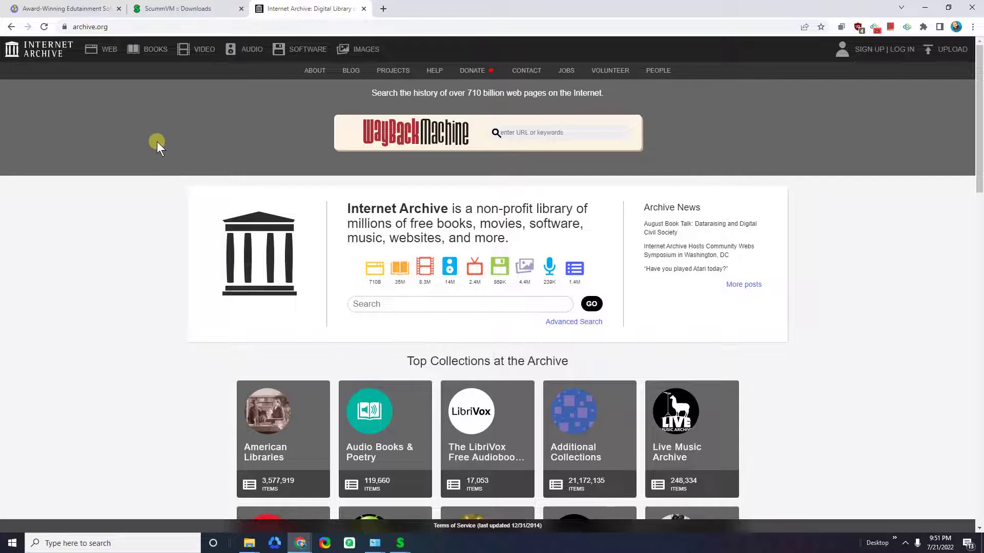
# - Open the Software Library, then search the archive for 'humongous entertainment' to get 303 results
pyautogui.click(297, 51)
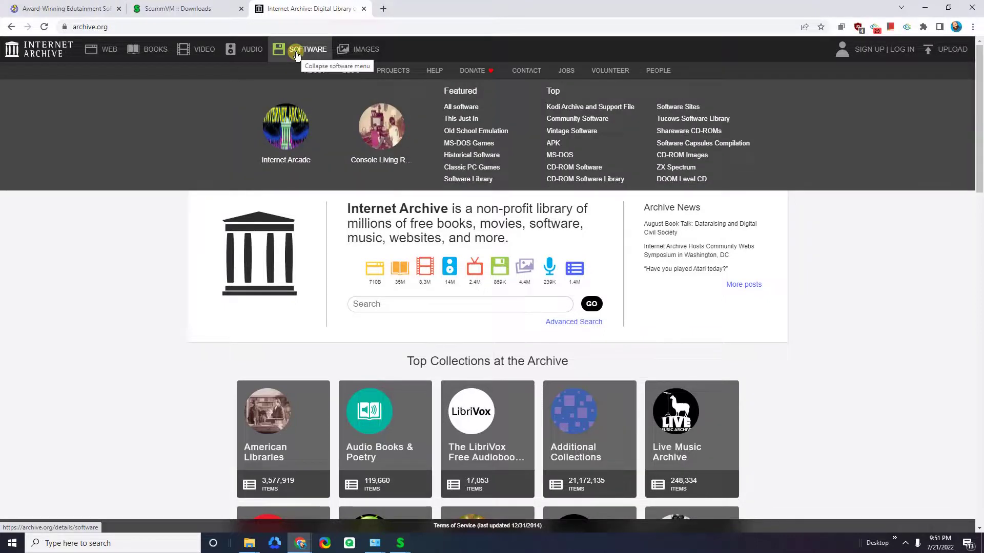
pyautogui.click(477, 179)
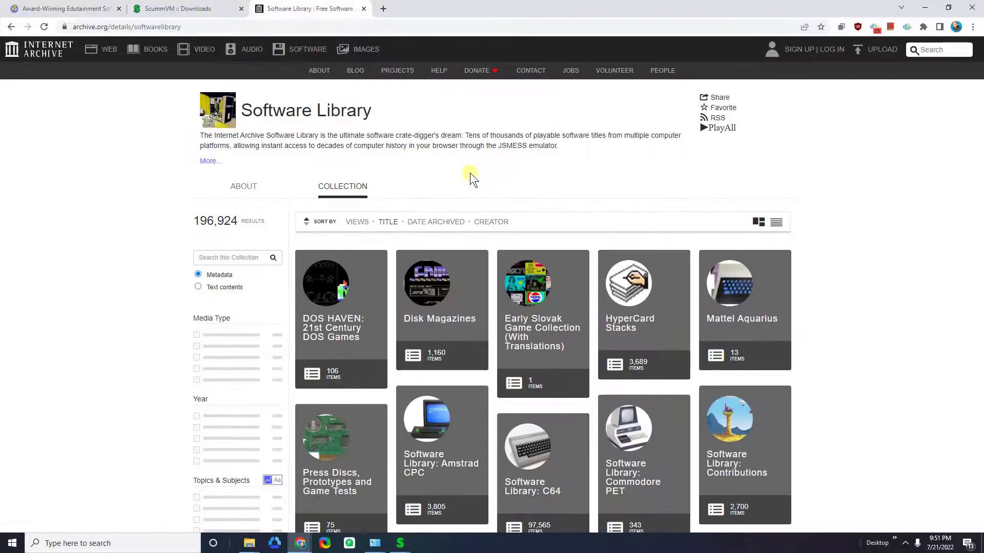
pyautogui.click(930, 49)
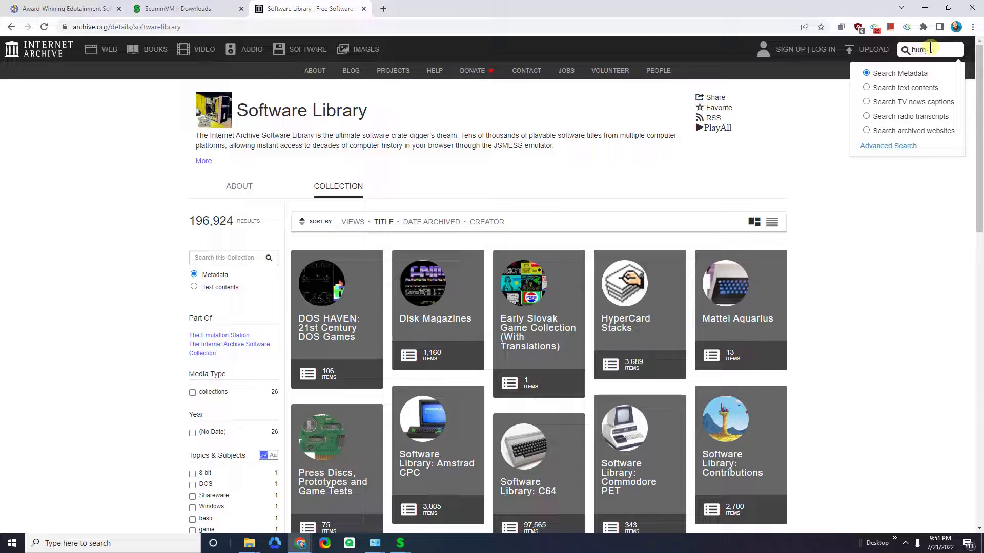
pyautogui.write('humongous entertainment')
pyautogui.press('Return')
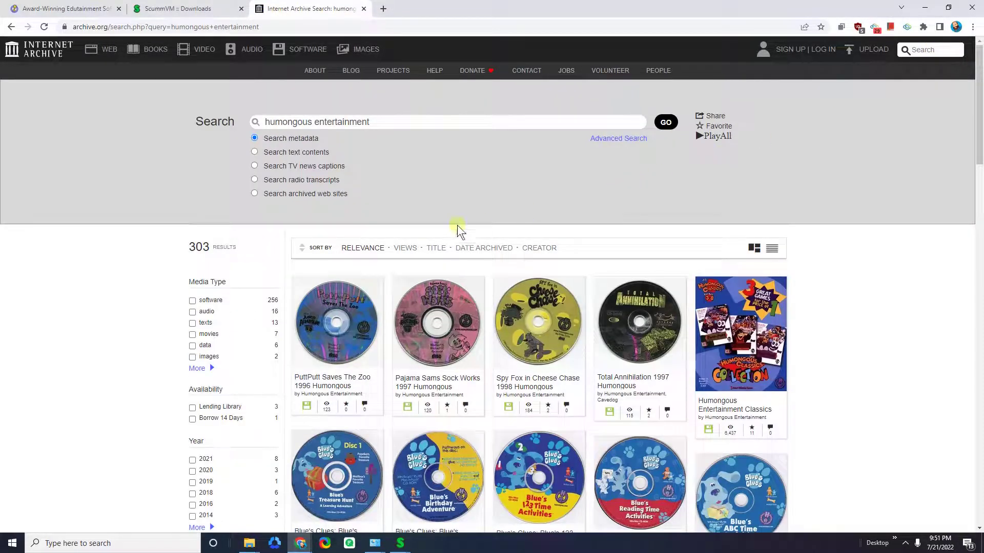
# - Sort the 303 'humongous entertainment' results by views and scroll through the listed titles
pyautogui.click(405, 248)
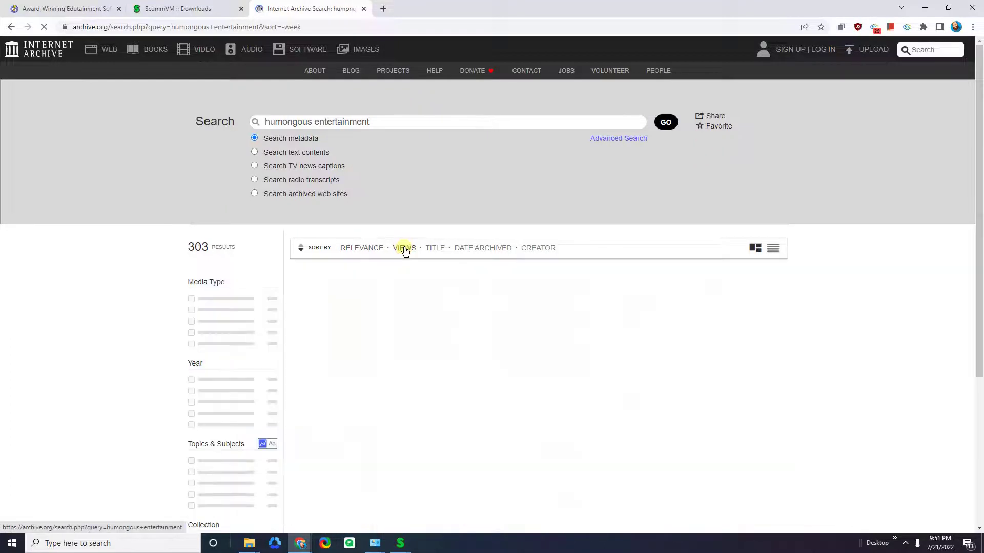
pyautogui.scroll(-2, 171, 253)
pyautogui.scroll(-2, 172, 254)
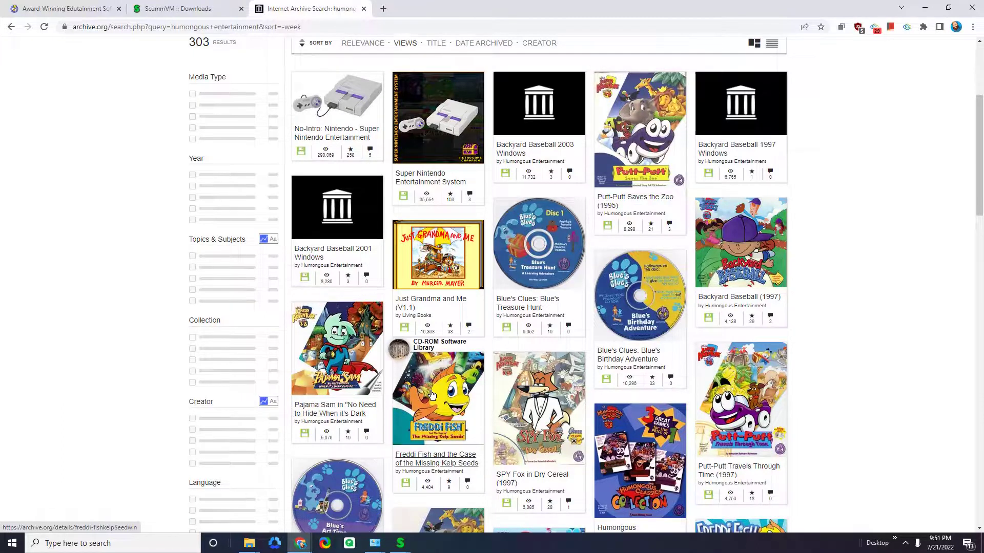
pyautogui.scroll(-3, 428, 393)
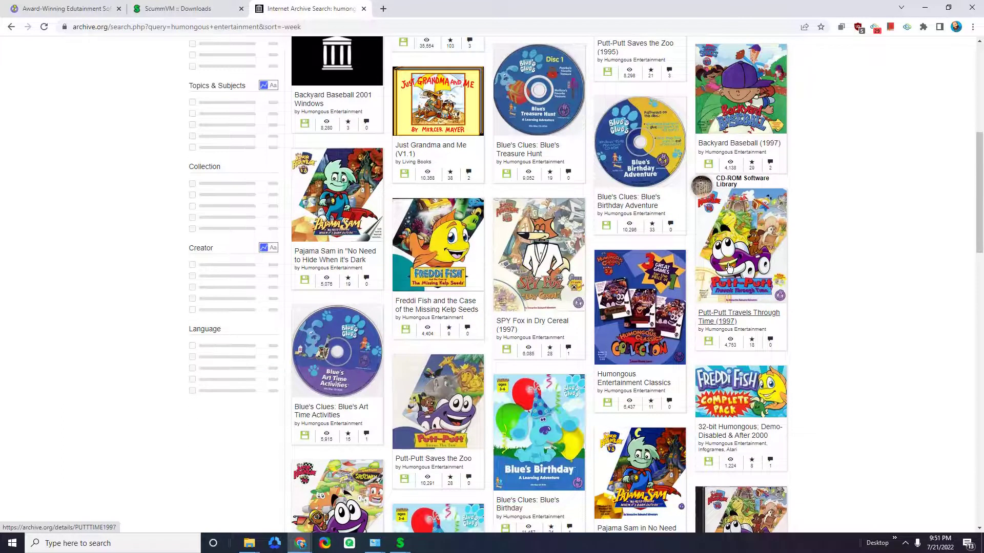
pyautogui.scroll(-6, 722, 304)
pyautogui.scroll(-19, 721, 303)
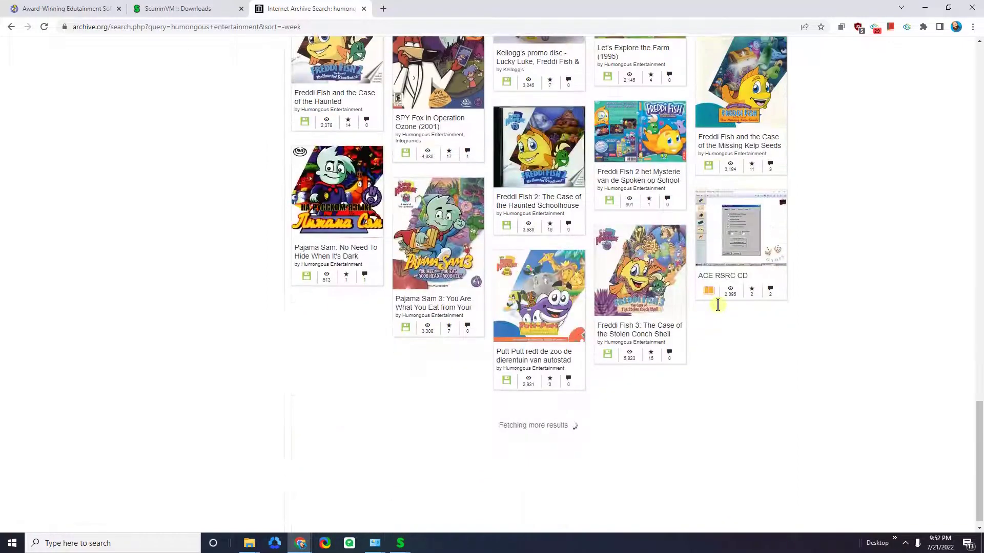
pyautogui.scroll(9, 703, 326)
pyautogui.scroll(20, 703, 326)
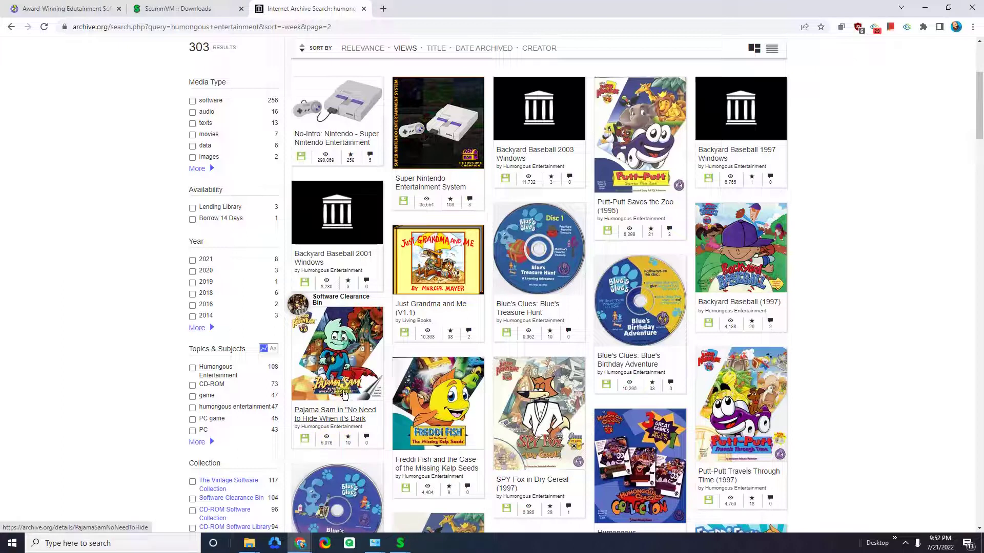
# - Open the Pajama Sam 'No Need to Hide' item page and look through its details
pyautogui.click(324, 413)
pyautogui.click(353, 366)
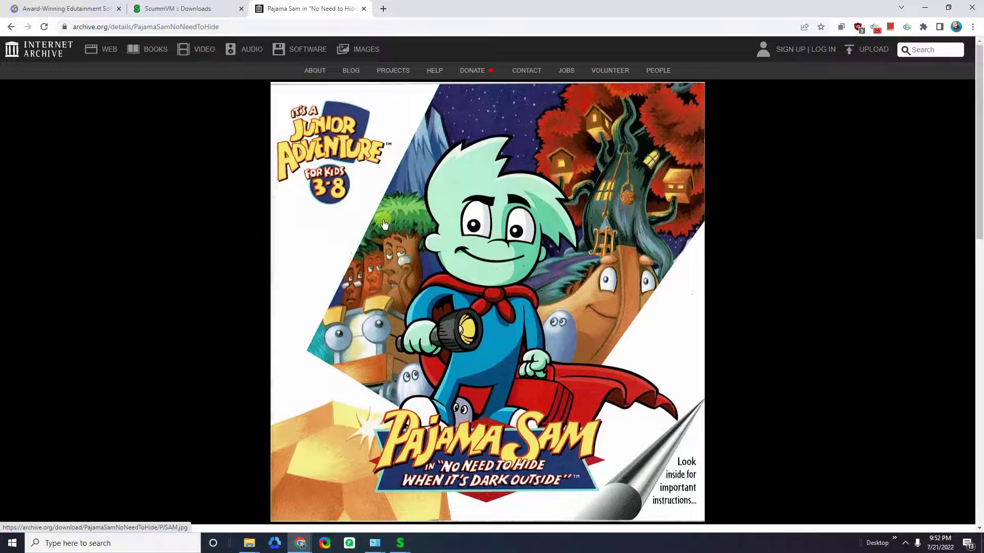
pyautogui.scroll(-9, 384, 224)
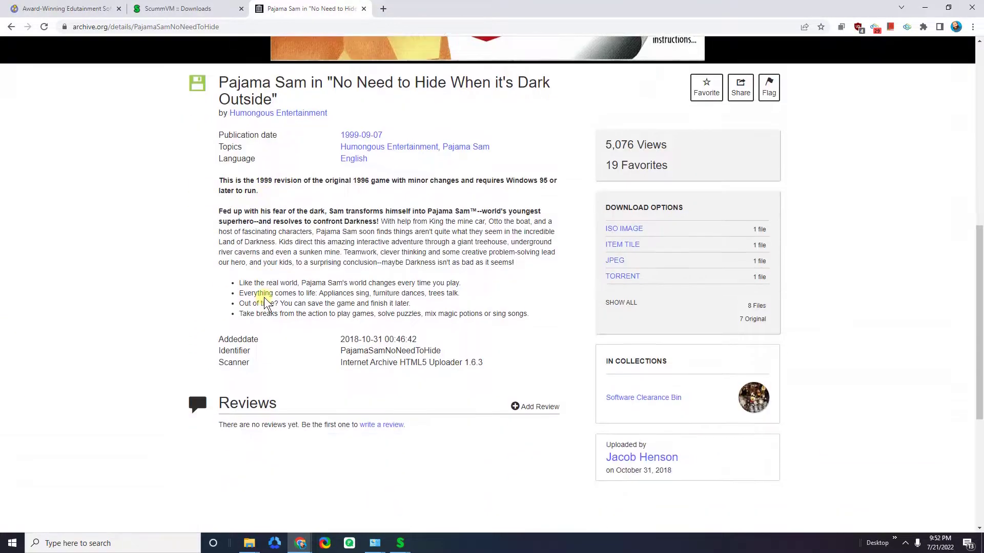
pyautogui.scroll(-2, 267, 303)
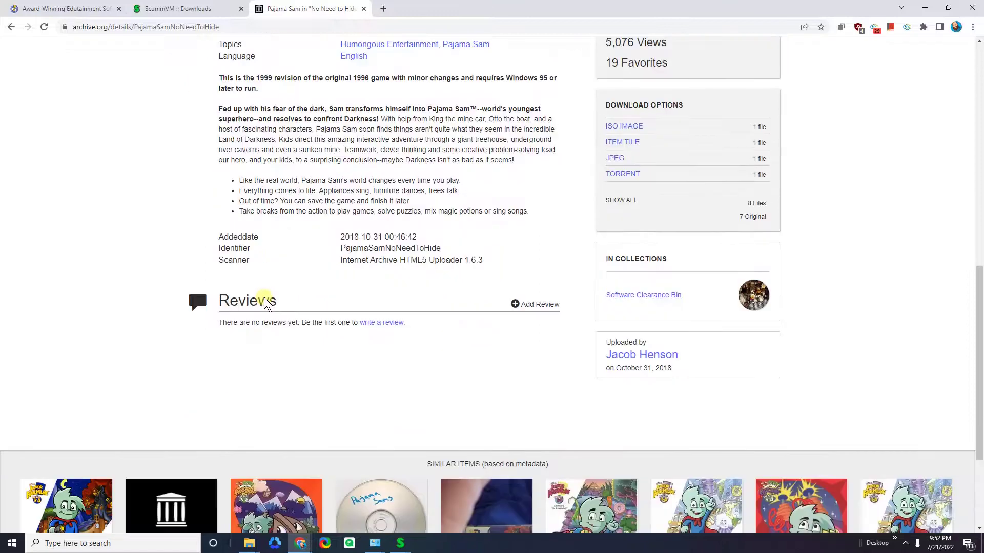
pyautogui.scroll(3, 263, 297)
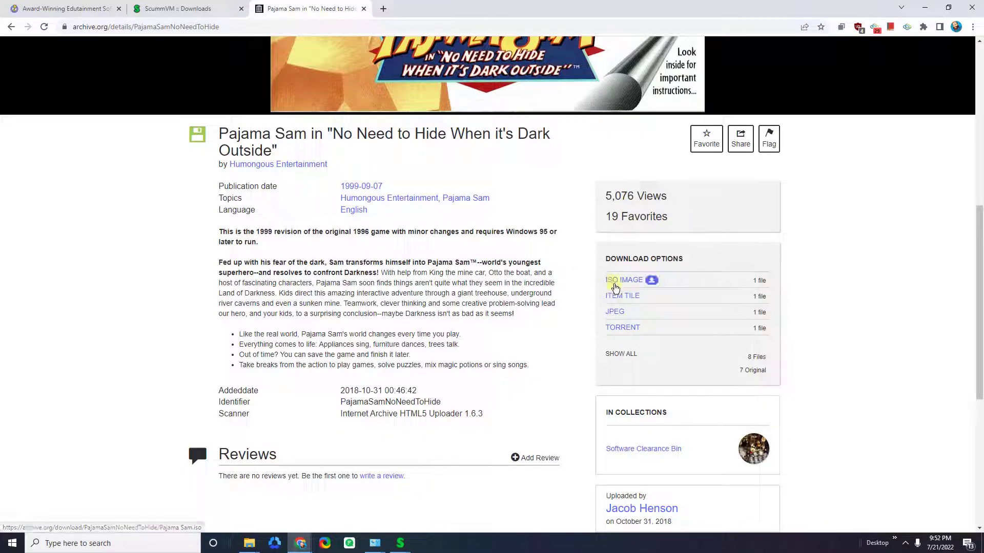
# - Start the ISO IMAGE download, cancel it, and switch to the Downloads folder
pyautogui.scroll(8, 533, 192)
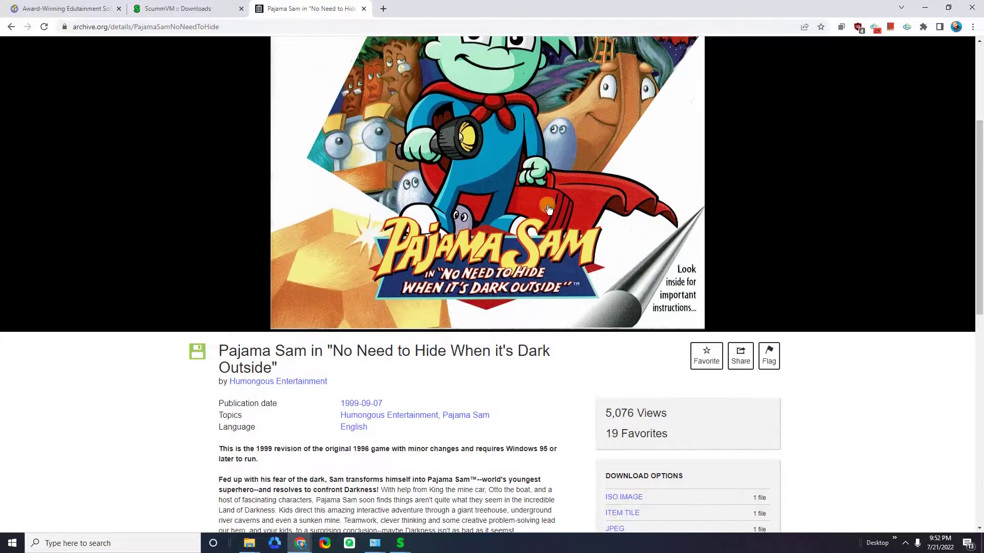
pyautogui.scroll(-8, 456, 199)
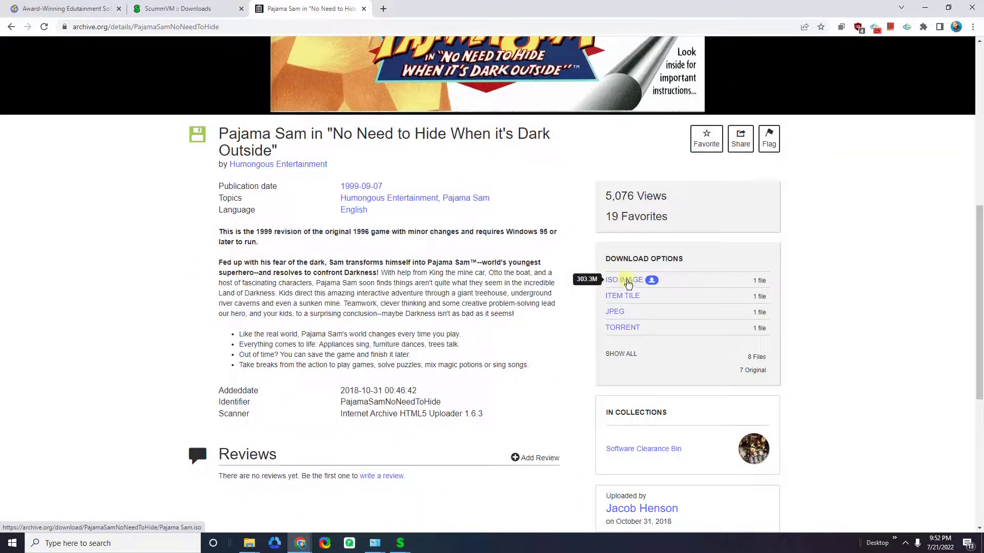
pyautogui.click(628, 284)
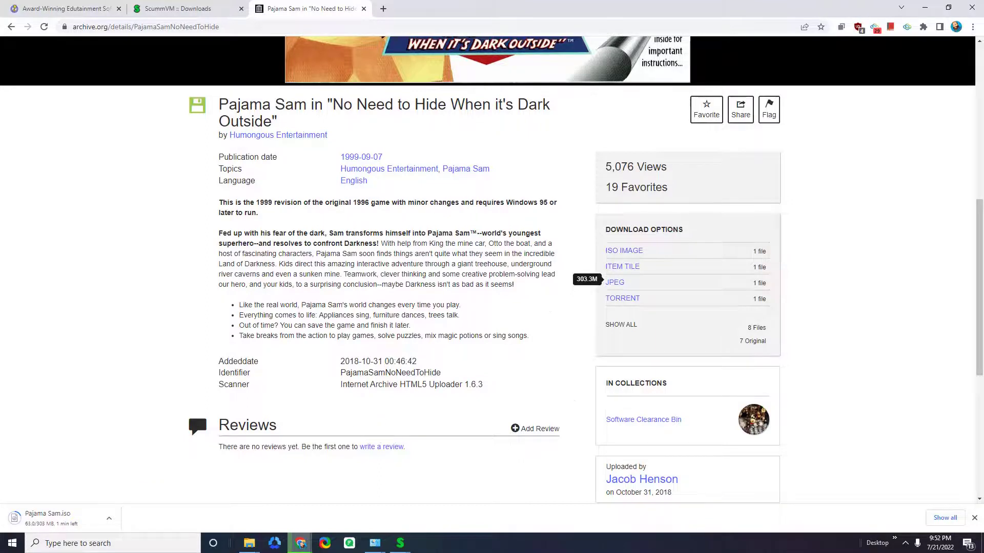
pyautogui.hotkey('alt', 'Tab')
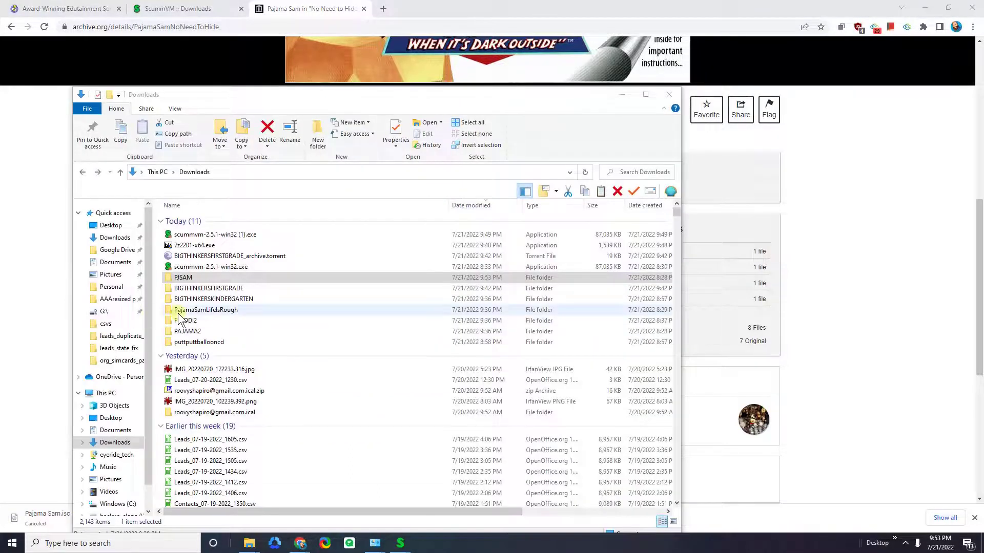
# - Open the PJSAM folder, select PJSAM.ISO and keep file name extensions shown
pyautogui.doubleClick(185, 278)
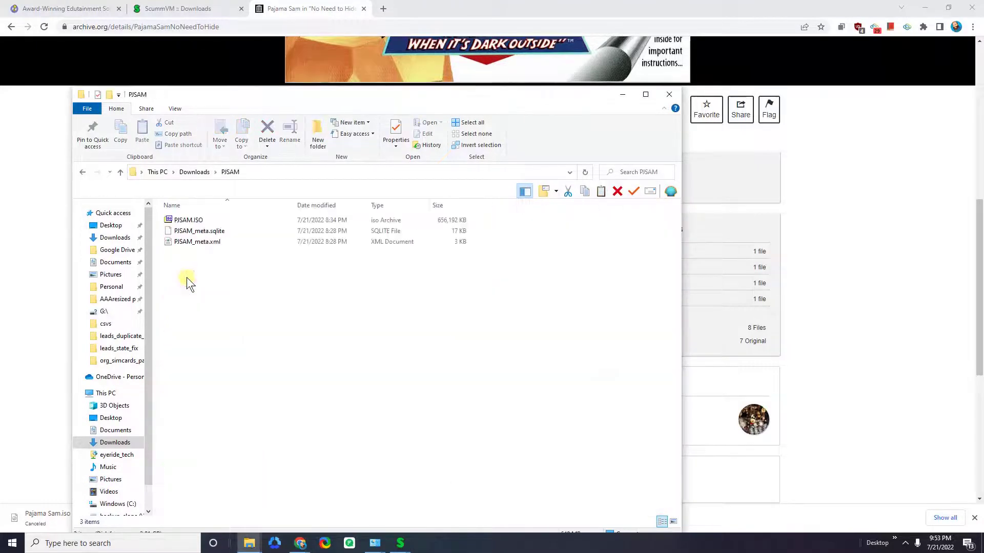
pyautogui.moveTo(239, 93); pyautogui.dragTo(399, 143)
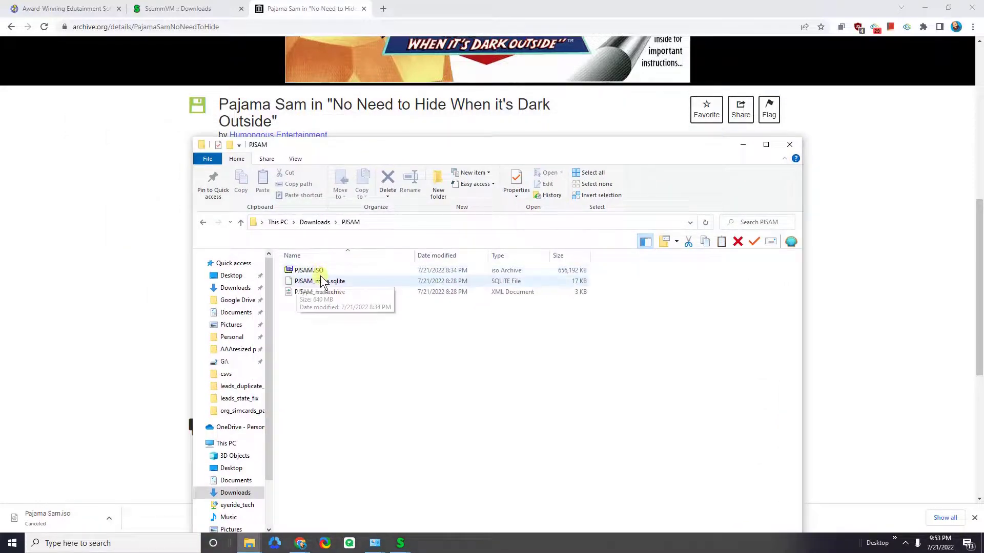
pyautogui.click(337, 274)
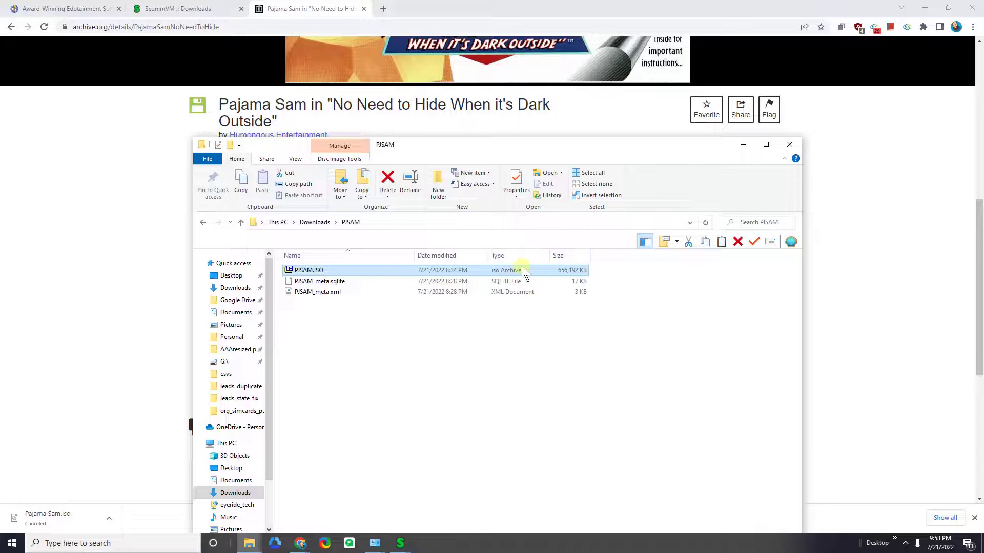
pyautogui.click(296, 159)
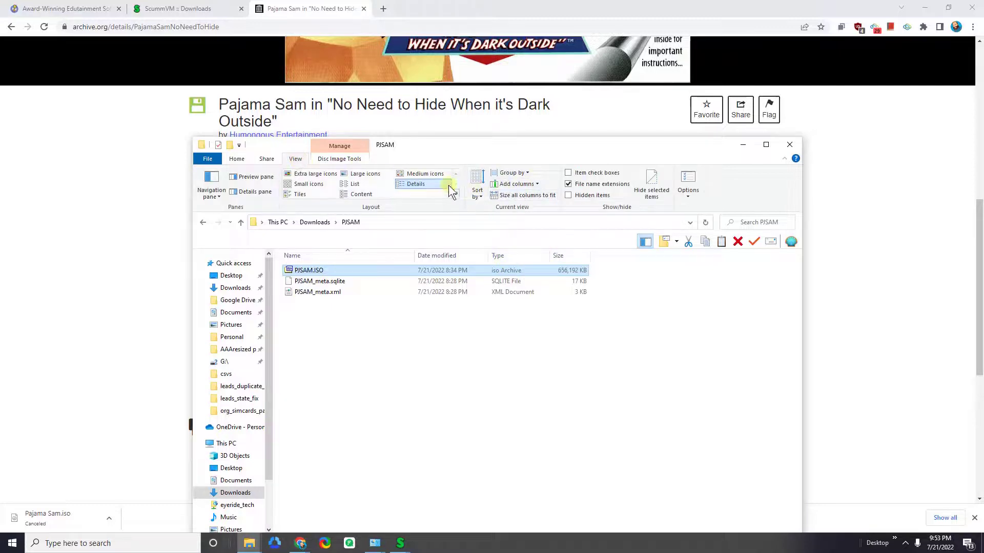
pyautogui.click(569, 183)
pyautogui.click(568, 183)
# - Bring up the 7-Zip context-menu options for PJSAM.ISO
pyautogui.moveTo(515, 149); pyautogui.dragTo(515, 75)
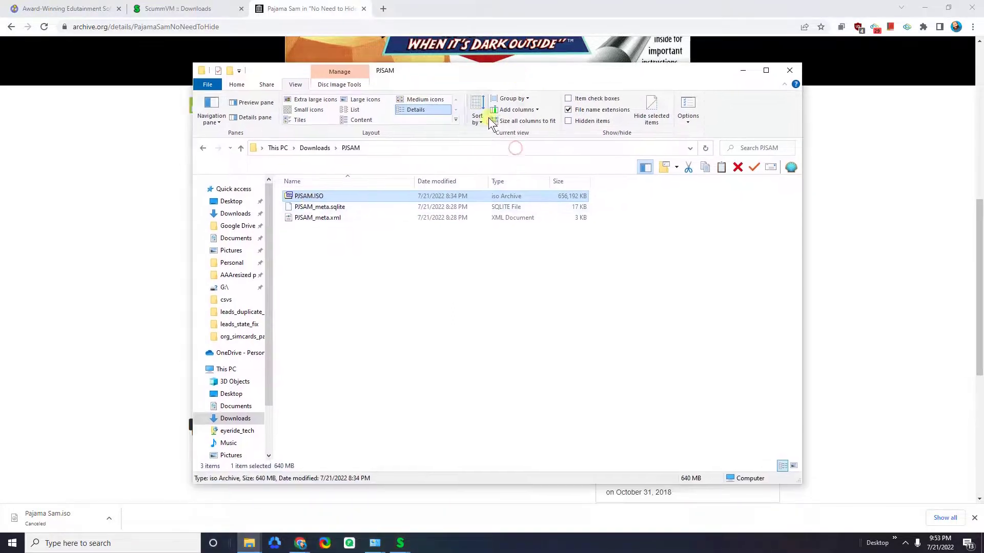
pyautogui.rightClick(343, 195)
pyautogui.moveTo(371, 264)
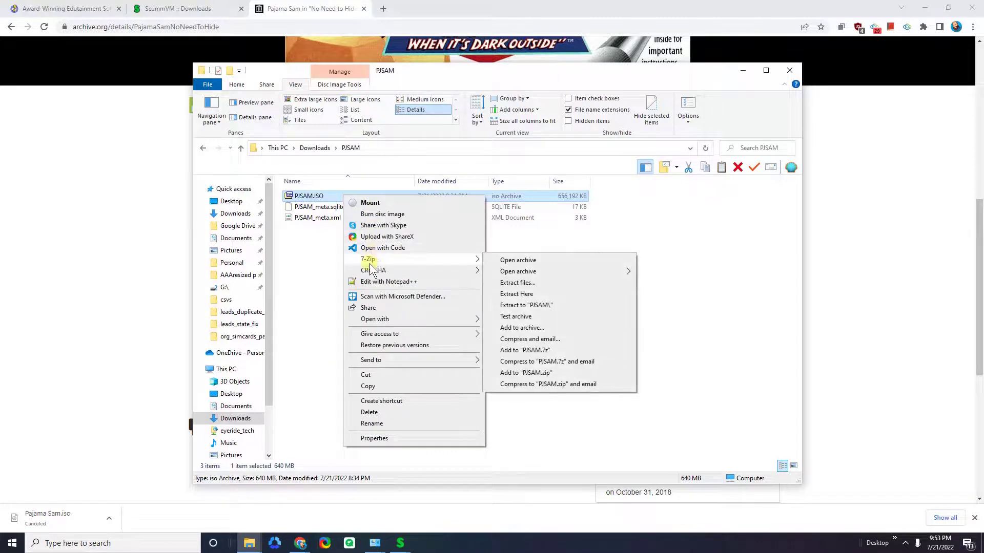
# - Extract PJSAM.ISO with 7-Zip to 'PJSAM\' and open the new folder of 24 game files
pyautogui.click(552, 305)
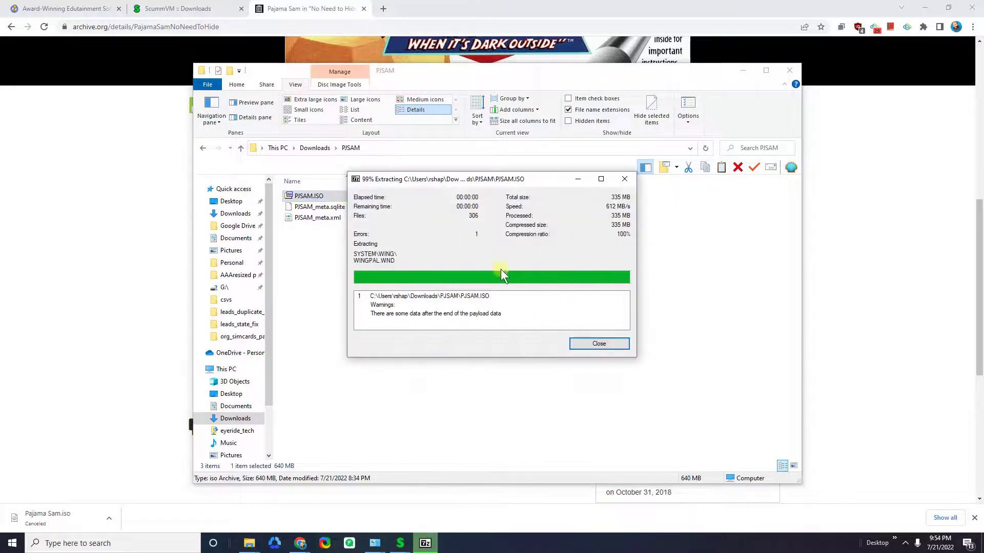
pyautogui.click(588, 344)
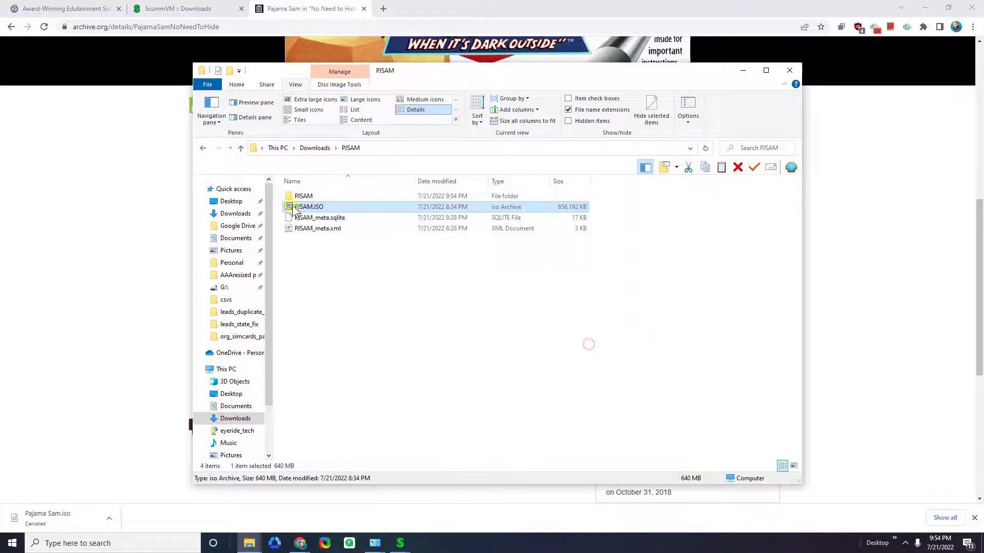
pyautogui.doubleClick(300, 196)
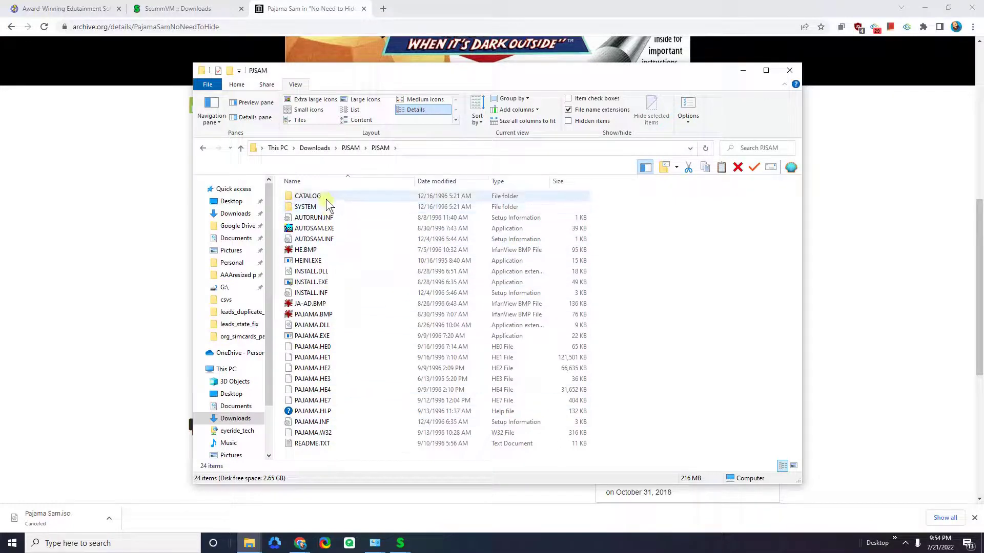
pyautogui.moveTo(326, 199)
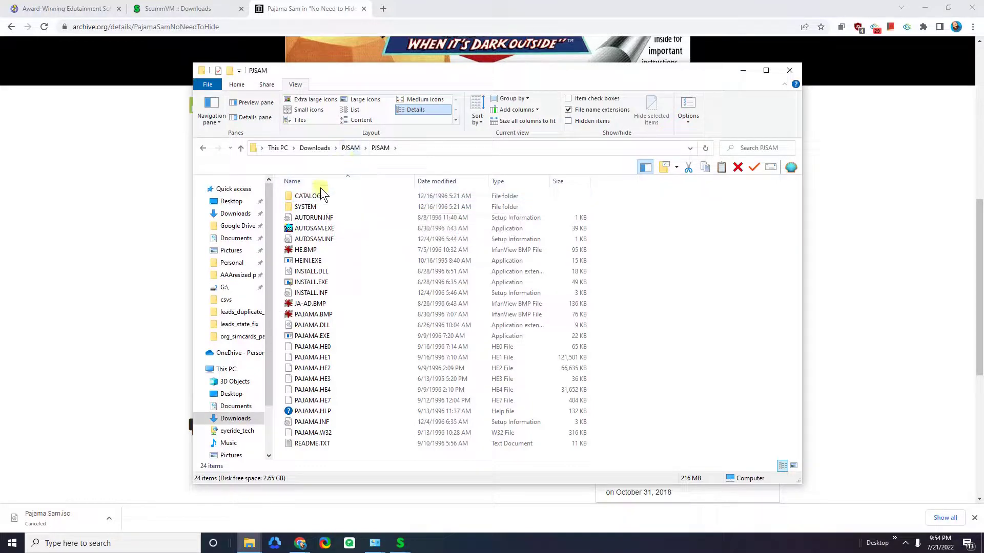
# - Bring the ScummVM launcher forward and start adding a new game
pyautogui.moveTo(405, 548)
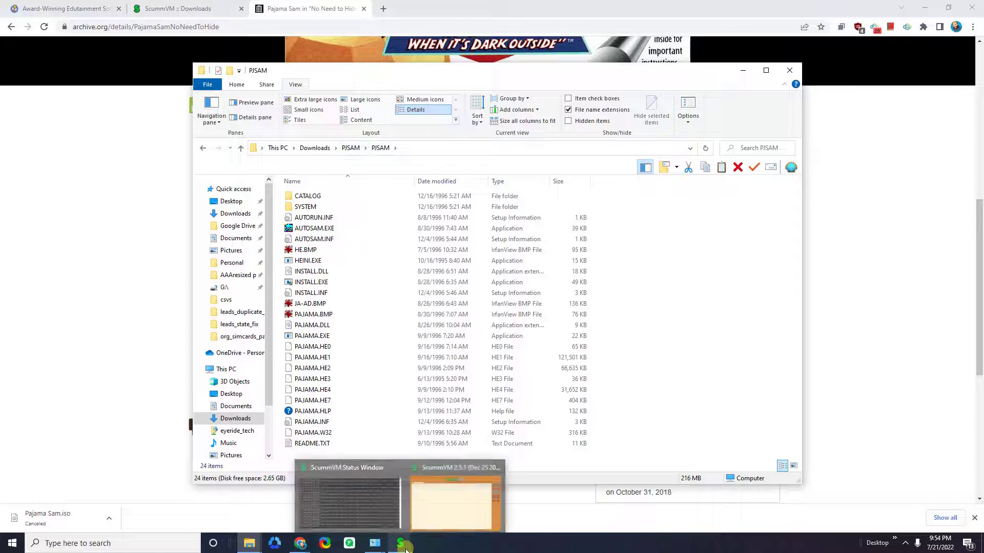
pyautogui.click(450, 509)
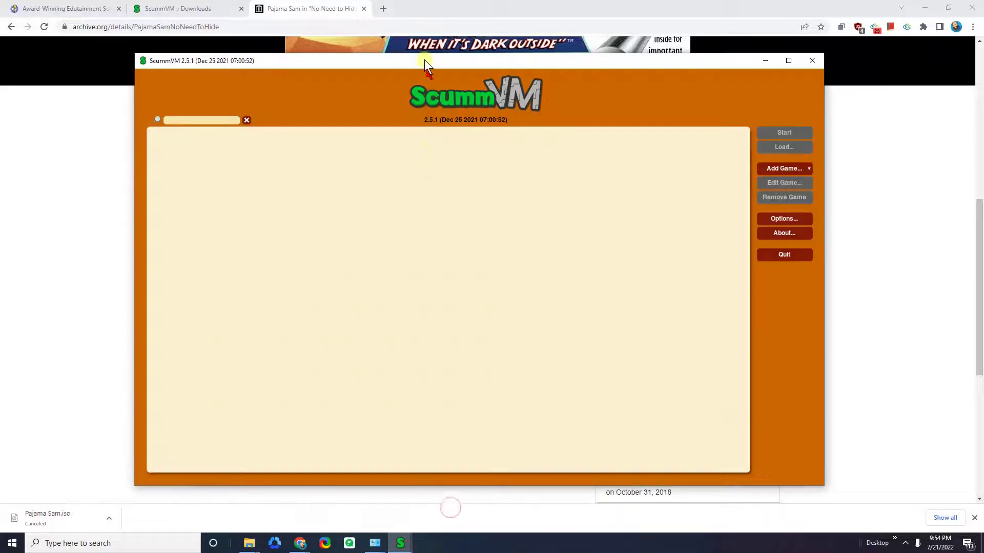
pyautogui.click(788, 171)
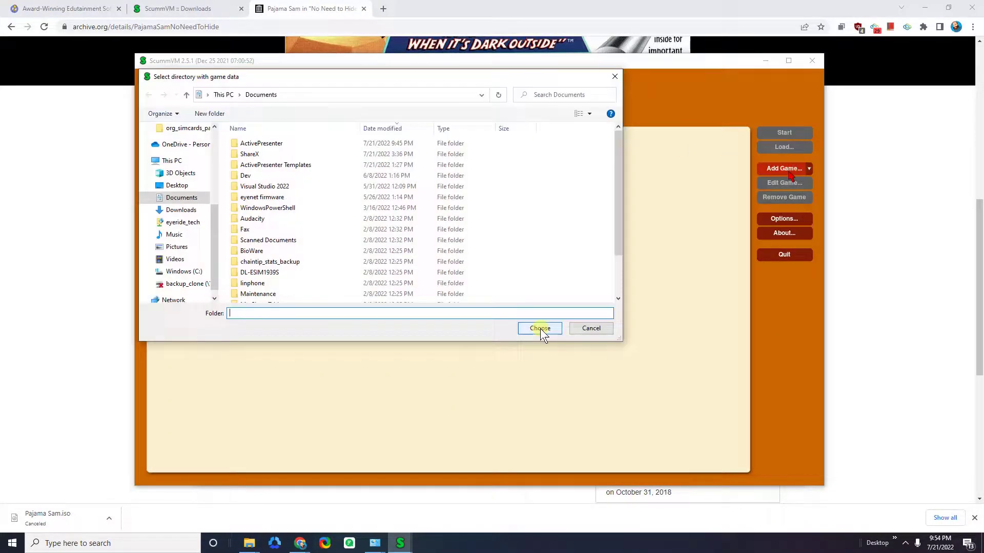
# - Choose Downloads\PJSAM\PJSAM as the game data folder
pyautogui.scroll(4, 199, 138)
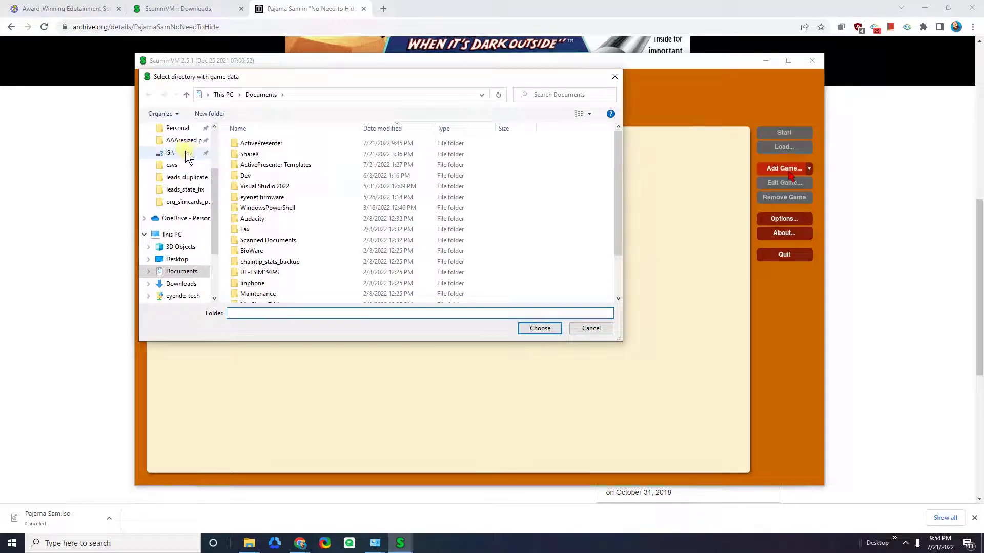
pyautogui.click(187, 144)
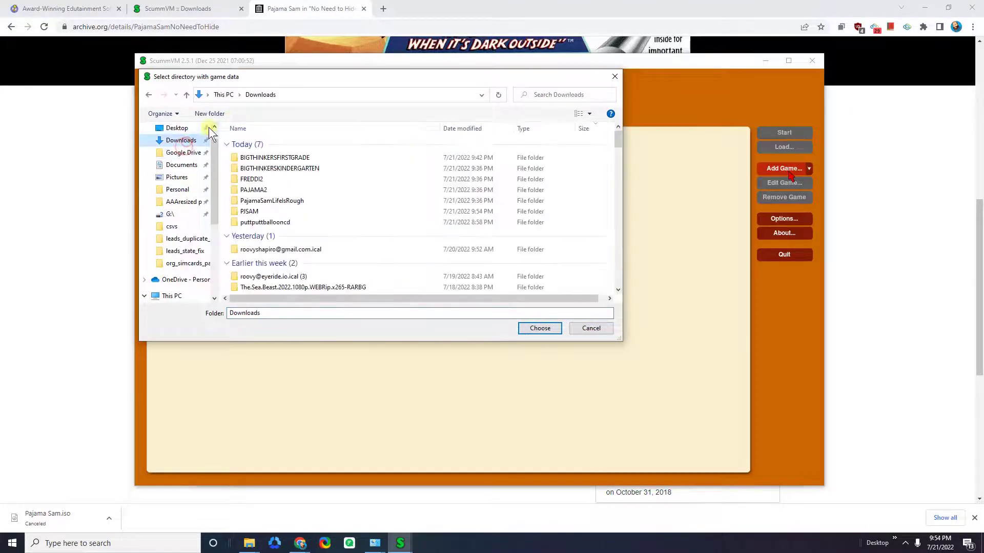
pyautogui.click(266, 214)
pyautogui.doubleClick(266, 213)
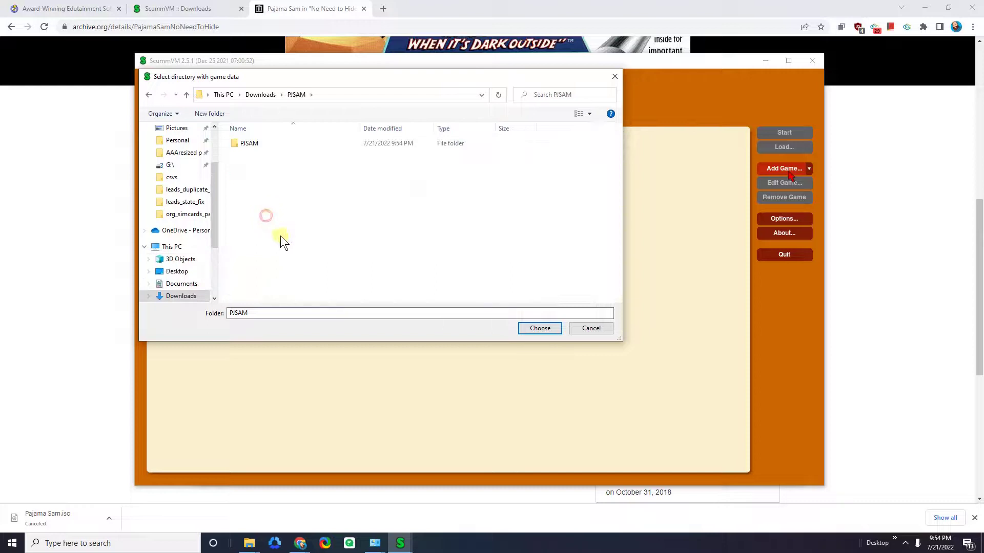
pyautogui.doubleClick(259, 146)
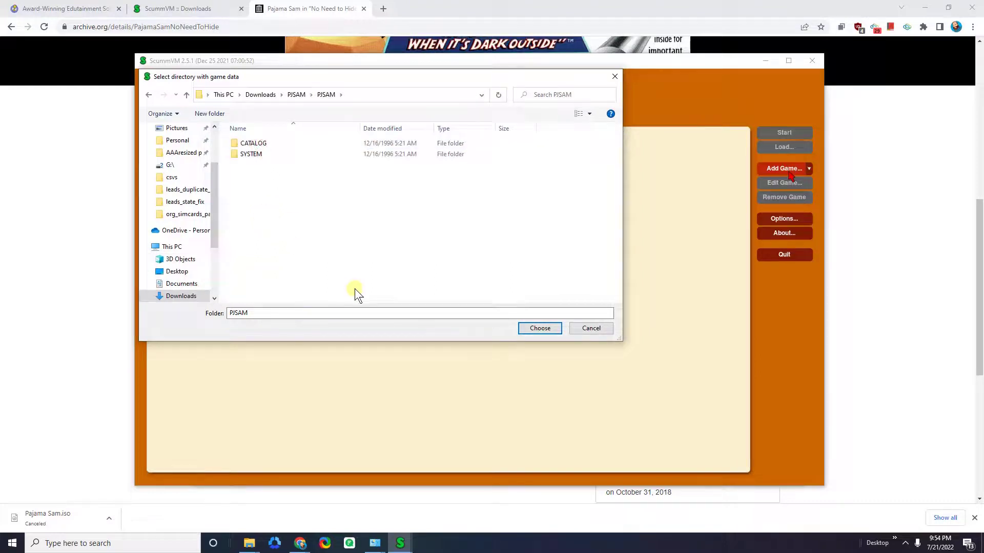
pyautogui.click(546, 326)
pyautogui.click(290, 93)
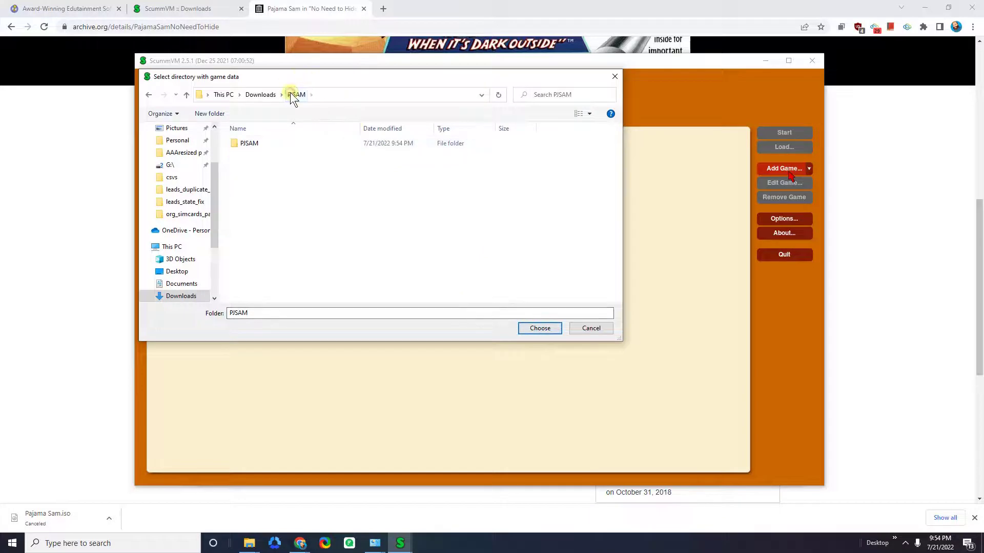
pyautogui.doubleClick(259, 142)
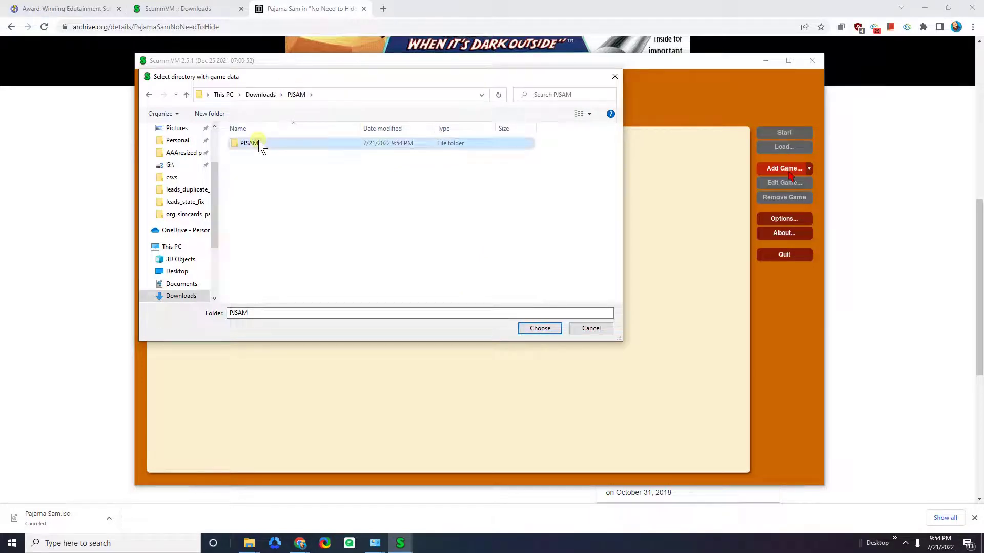
pyautogui.click(539, 329)
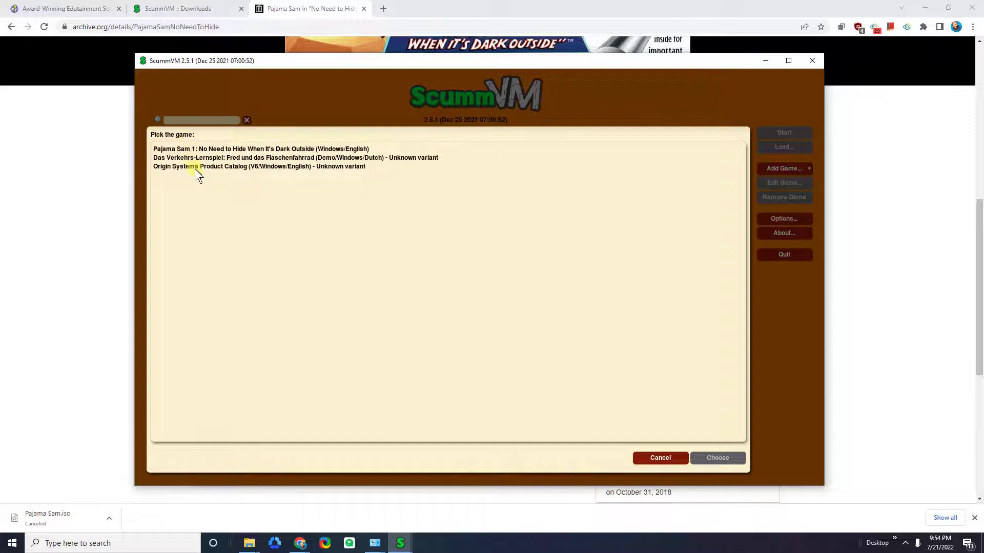
# - Pick the Pajama Sam 1 (Windows/English) entry from the detected games and confirm it
pyautogui.click(264, 167)
pyautogui.click(302, 158)
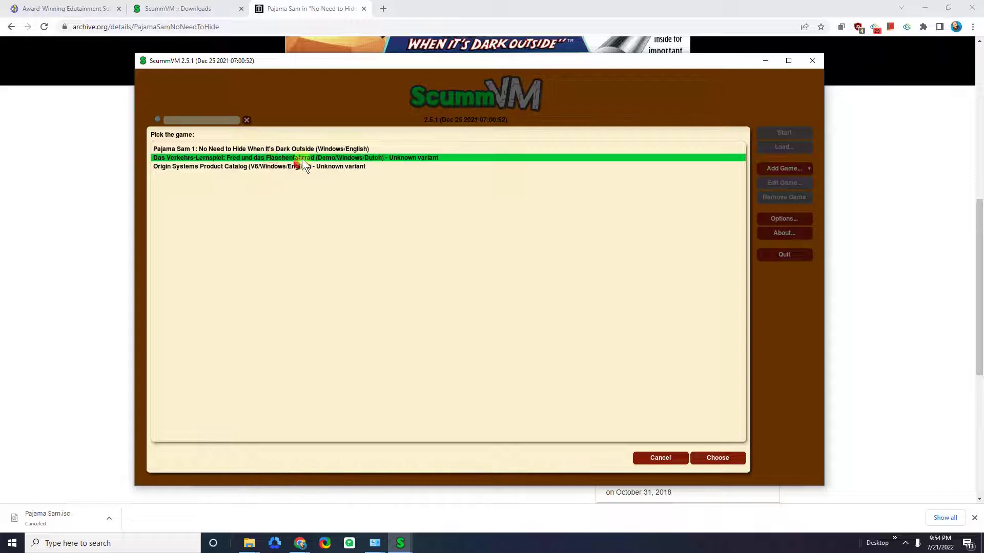
pyautogui.click(350, 150)
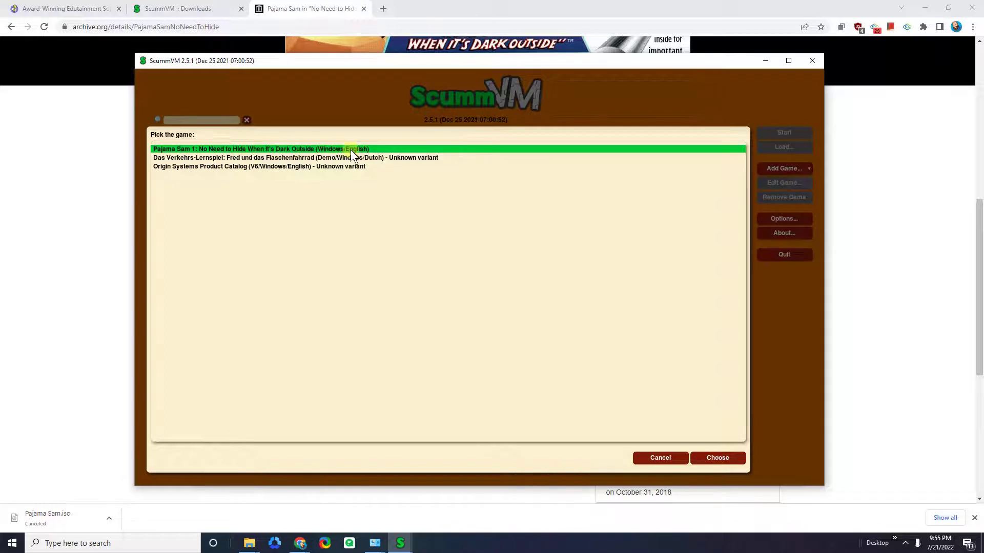
pyautogui.click(732, 461)
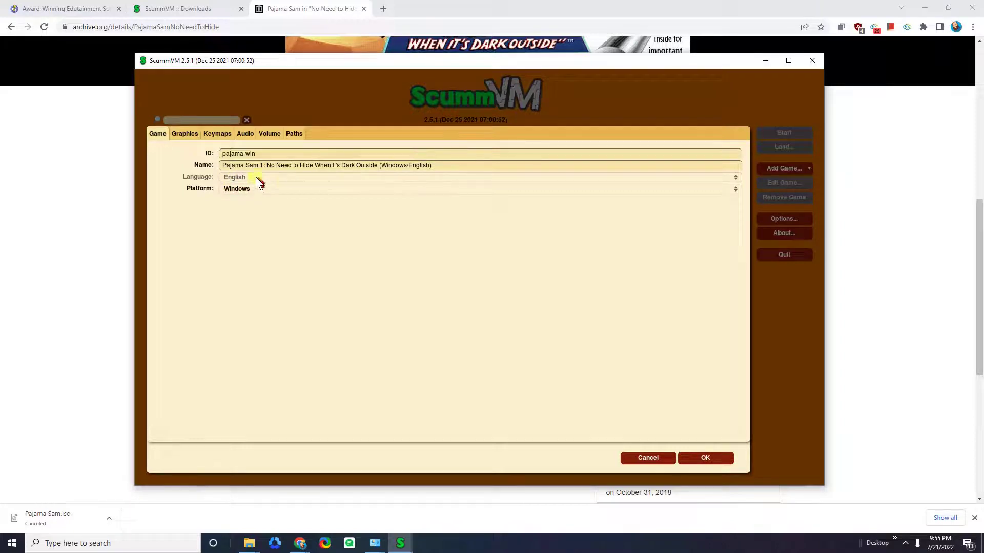
# - Review the pajama-win option tabs, then save to add Pajama Sam 1 to the launcher
pyautogui.click(178, 134)
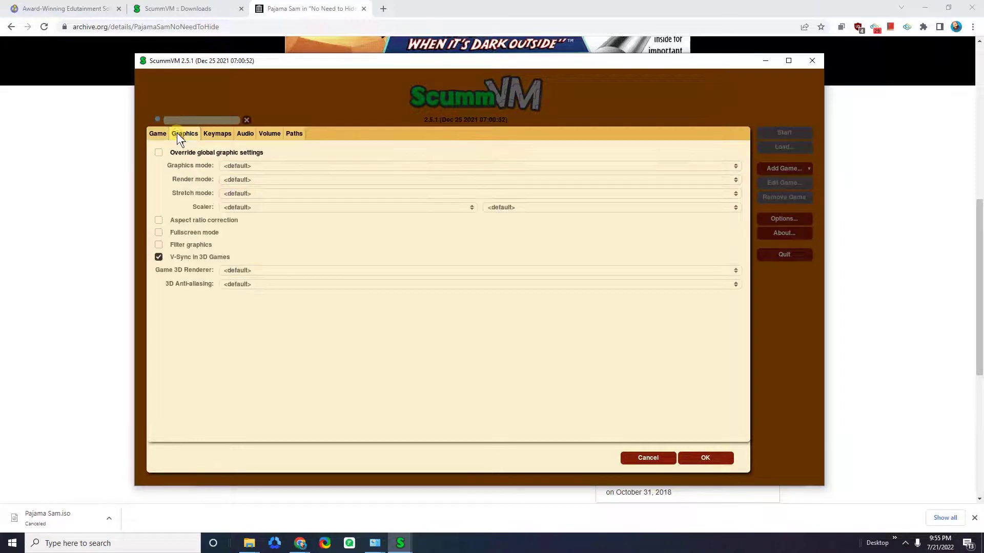
pyautogui.click(225, 134)
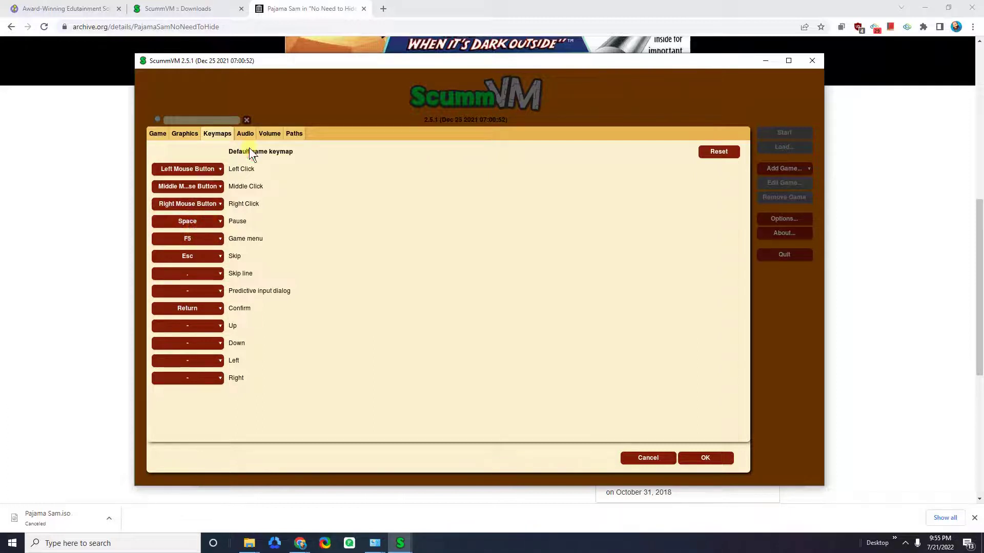
pyautogui.click(245, 134)
pyautogui.click(269, 134)
pyautogui.click(290, 138)
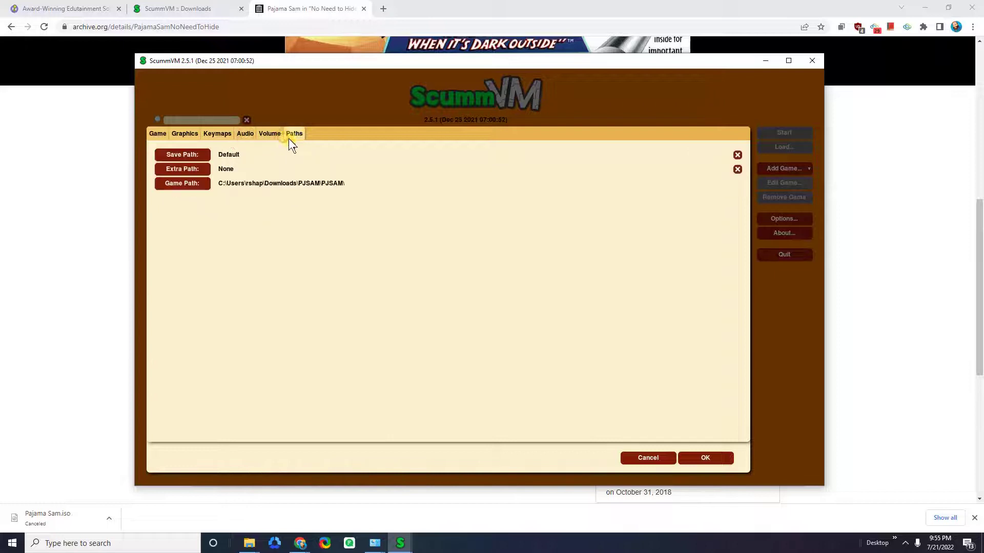
pyautogui.click(157, 137)
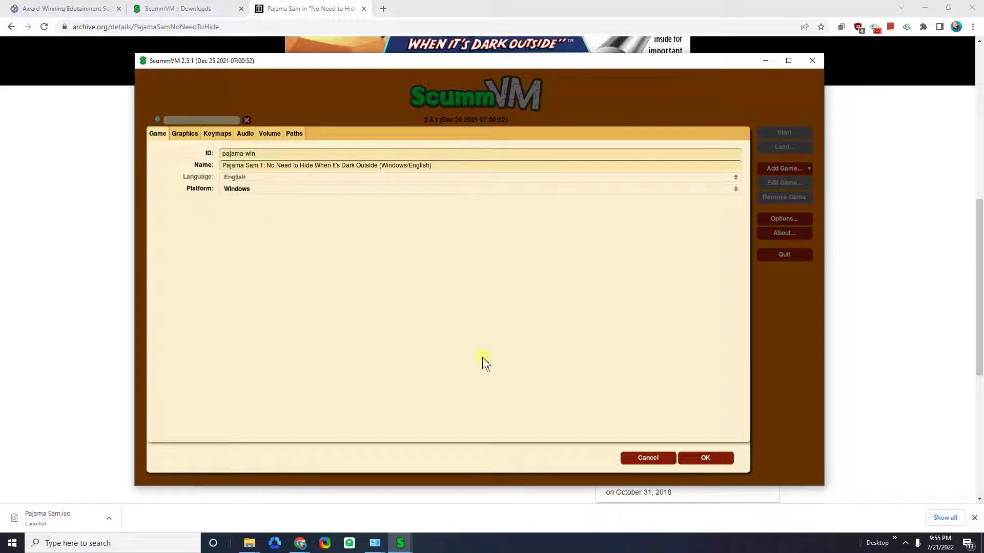
pyautogui.click(724, 457)
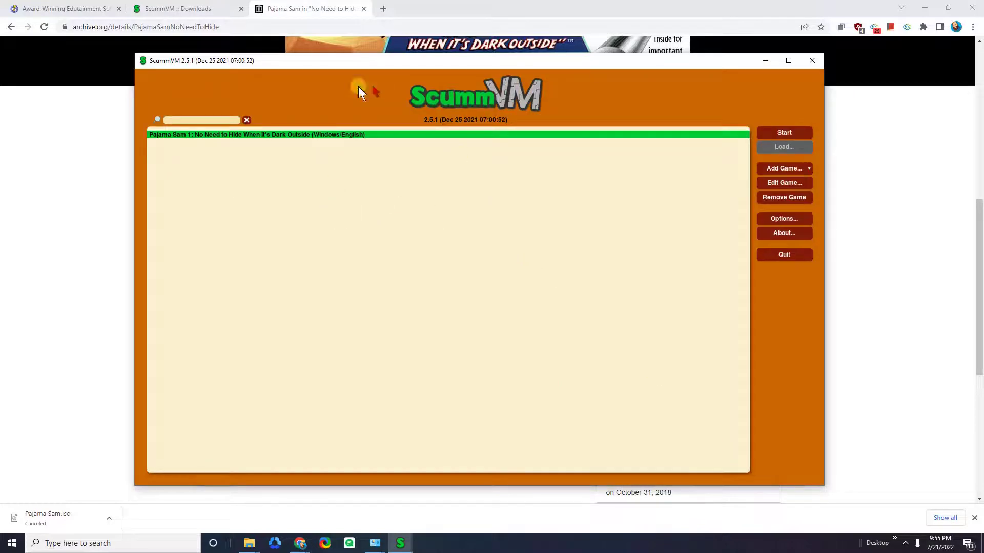
# - Launch Pajama Sam 1, skip the comic intro, and open ScummVM's in-game menu
pyautogui.click(791, 135)
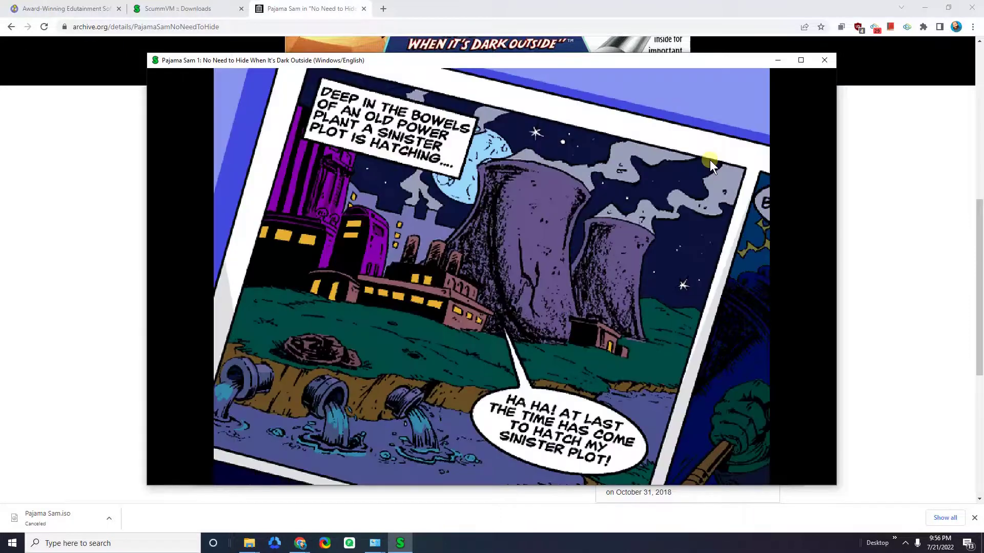
pyautogui.click(709, 160)
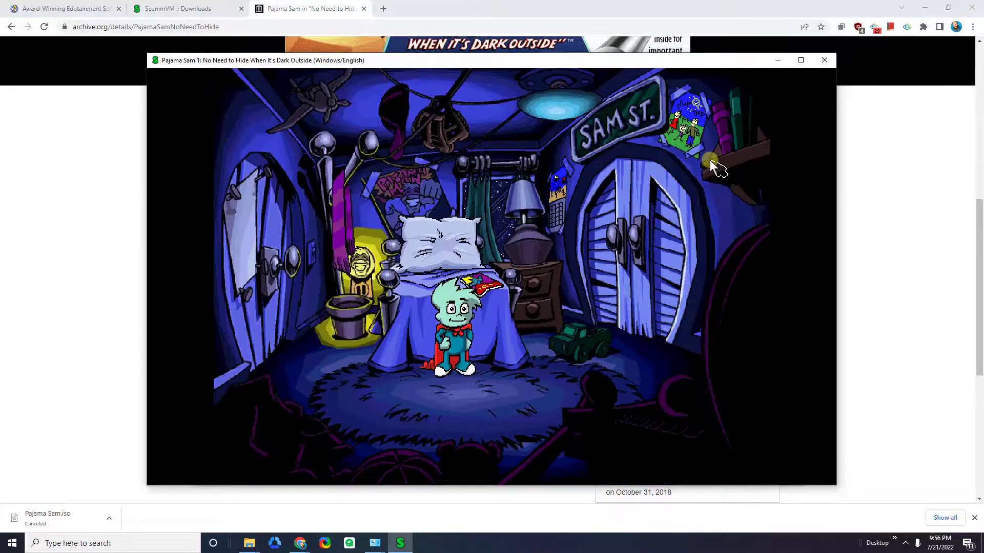
pyautogui.hotkey('ctrl', 'F5')
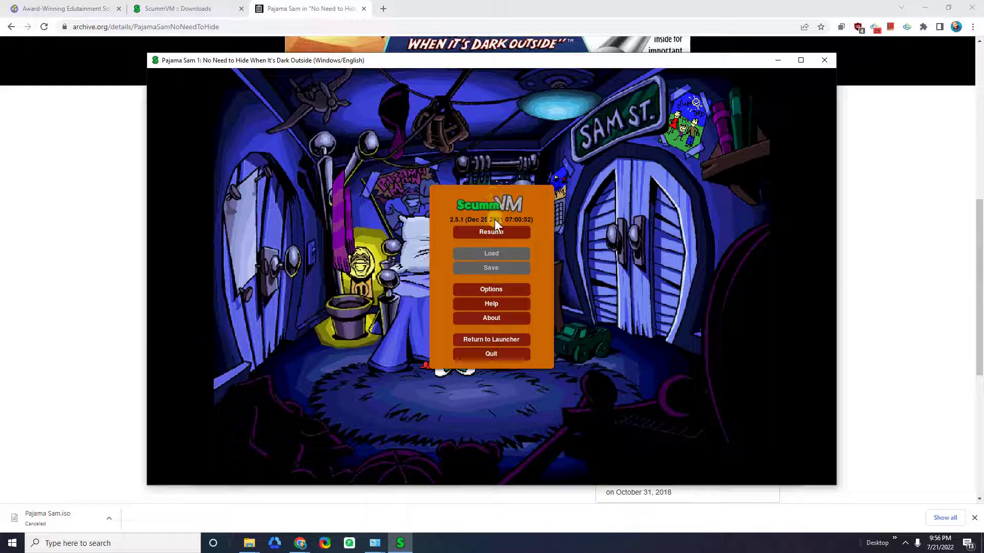
# - Lower music to 78, SFX to 64 and speech to 68, then resume play
pyautogui.click(494, 233)
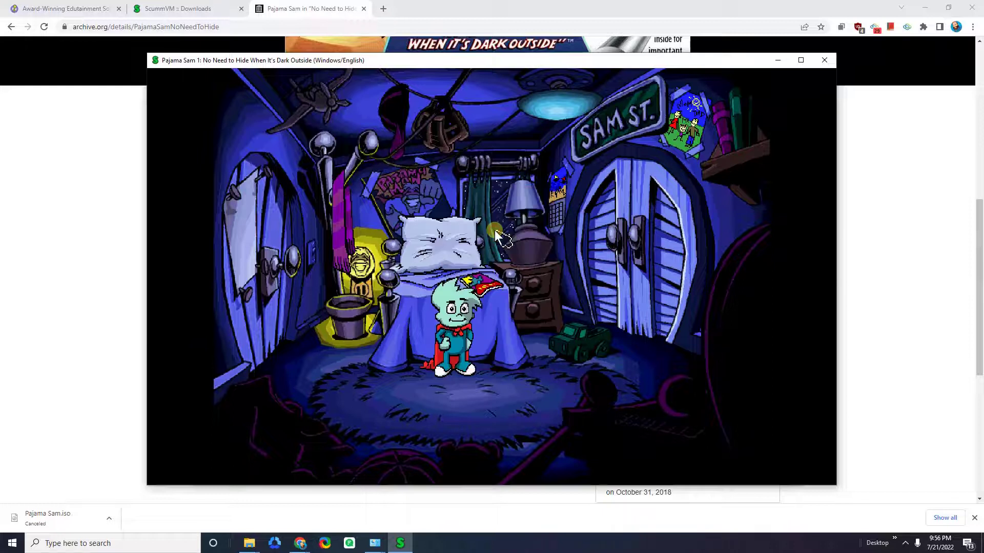
pyautogui.hotkey('ctrl', 'F5')
pyautogui.click(495, 288)
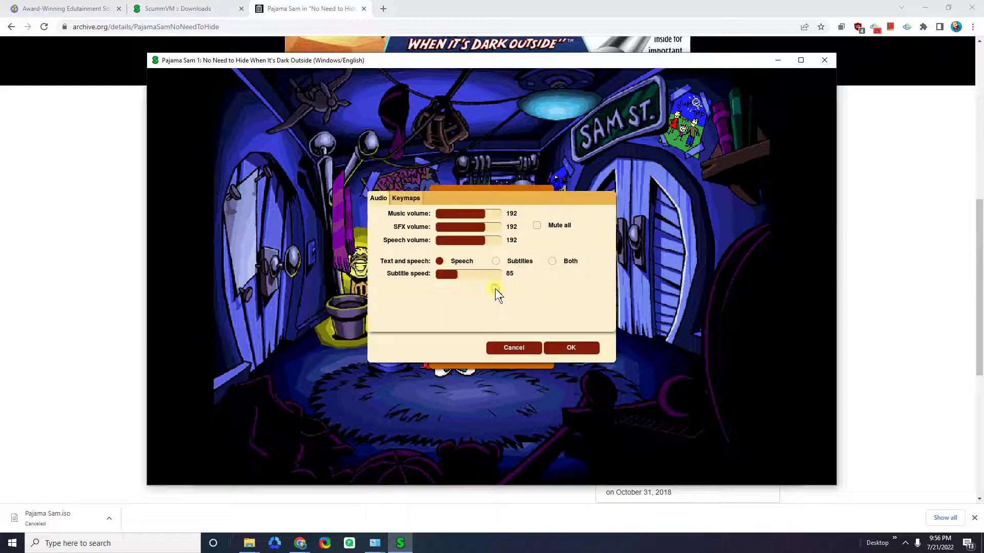
pyautogui.click(452, 228)
pyautogui.click(456, 215)
pyautogui.click(453, 242)
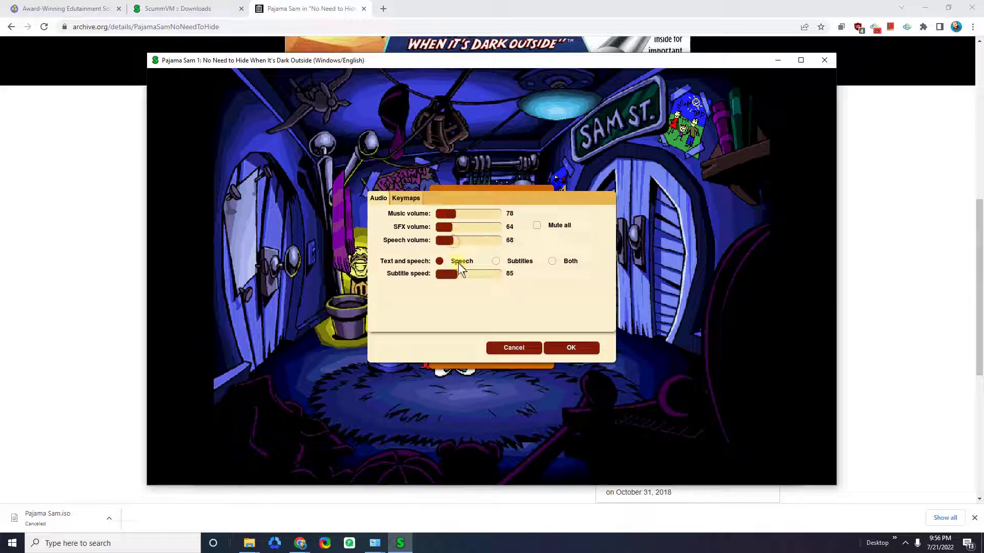
pyautogui.click(414, 201)
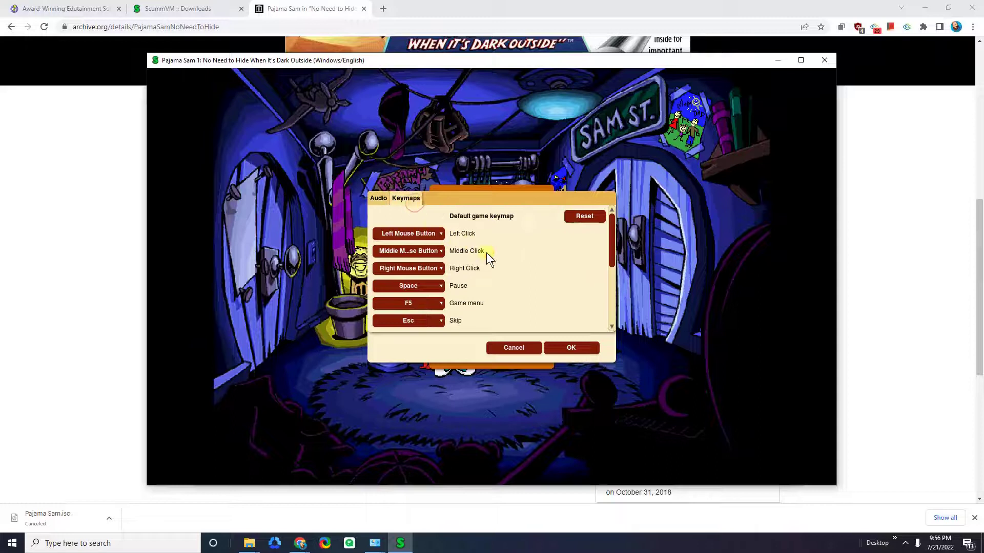
pyautogui.scroll(-1, 489, 261)
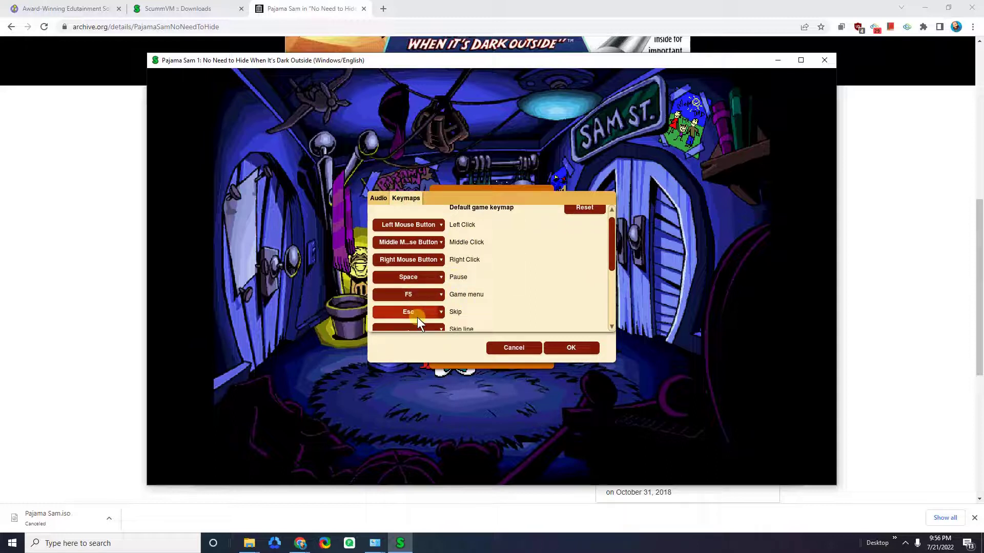
pyautogui.click(567, 348)
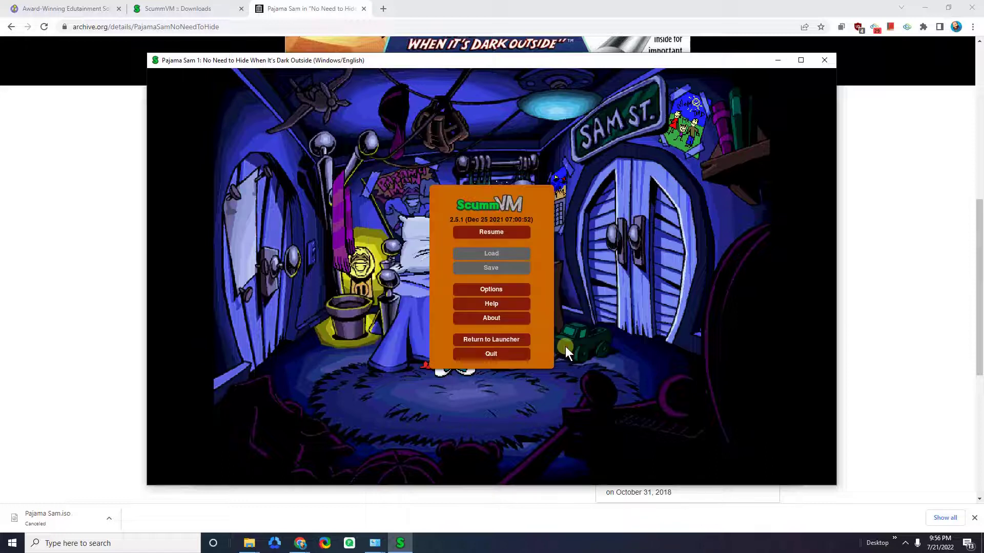
pyautogui.click(490, 229)
pyautogui.click(544, 237)
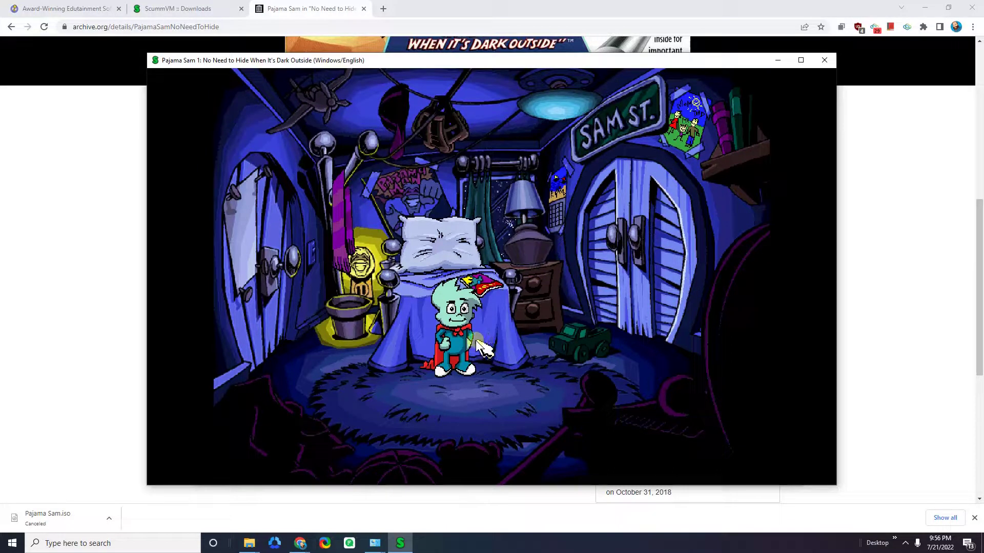
# - Set music to 0, SFX to 14, speech to 22 and subtitle speed to 42, then resume
pyautogui.hotkey('ctrl', 'F5')
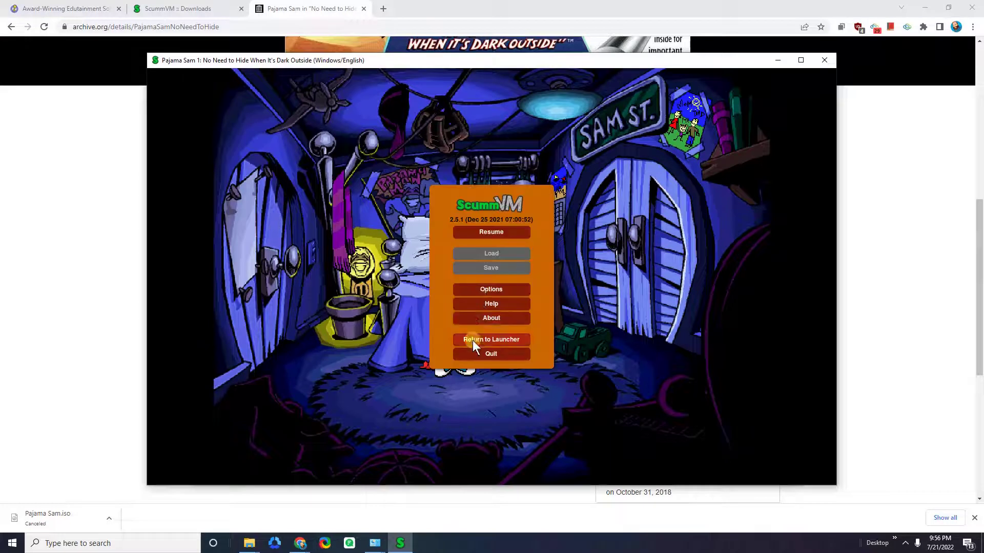
pyautogui.click(487, 290)
pyautogui.click(443, 213)
pyautogui.click(434, 216)
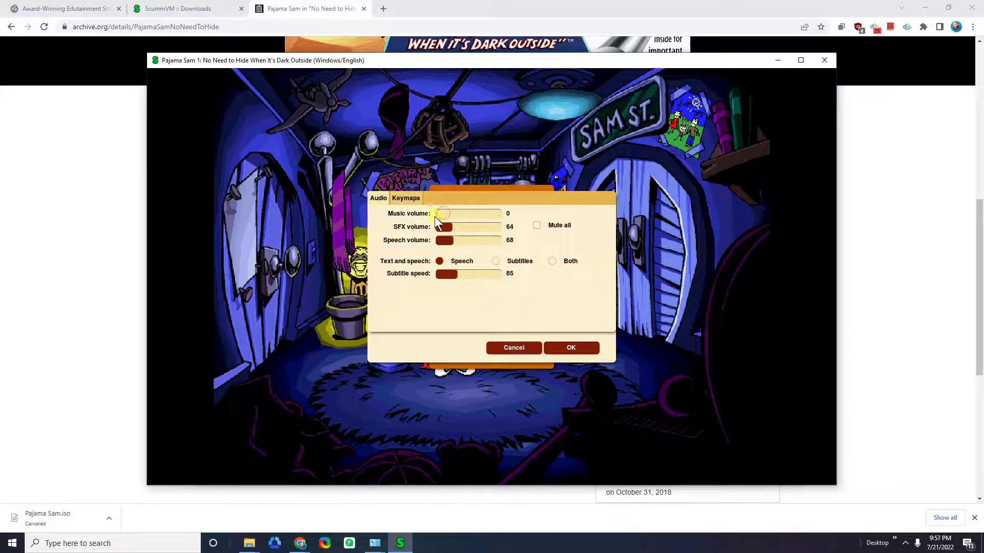
pyautogui.click(443, 226)
pyautogui.click(439, 227)
pyautogui.click(441, 240)
pyautogui.click(446, 274)
pyautogui.click(570, 348)
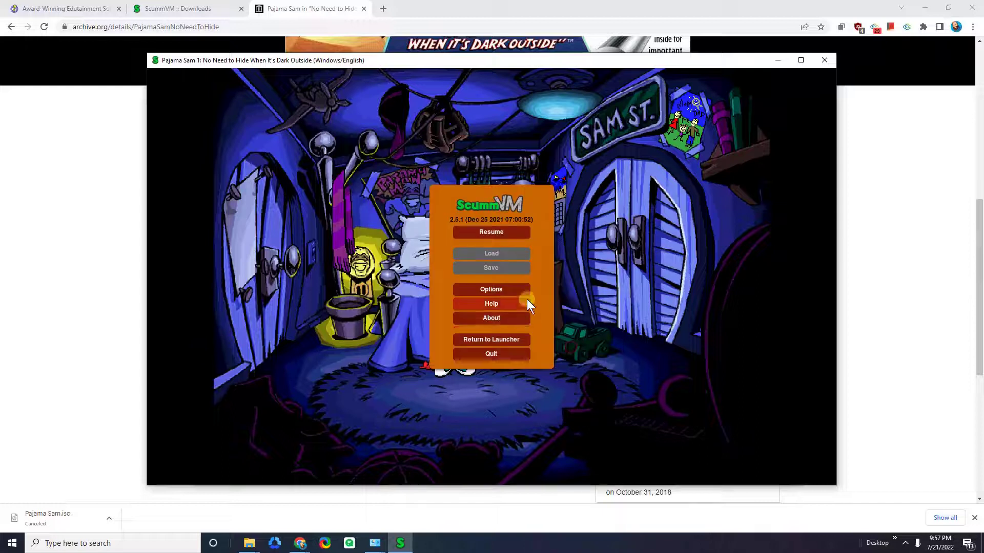
pyautogui.click(501, 231)
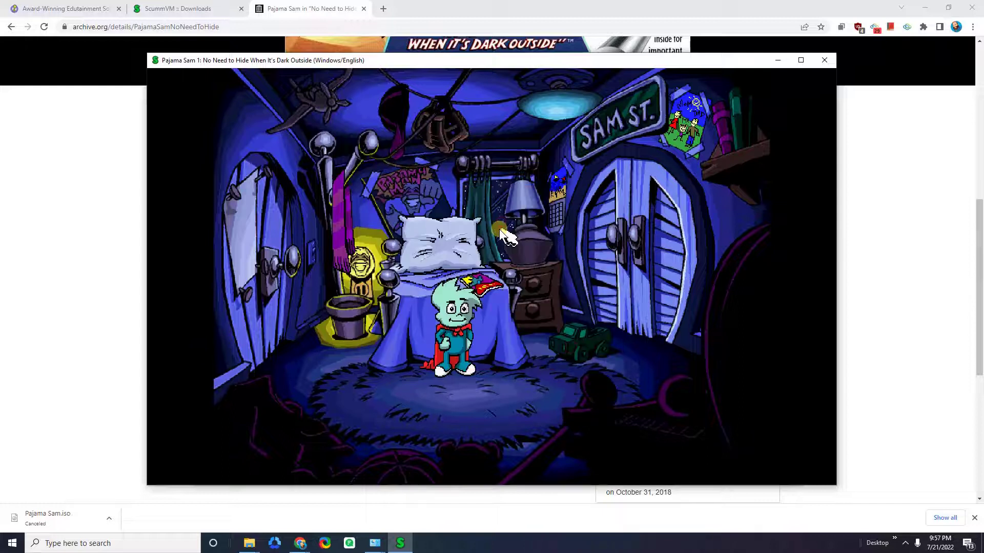
# - Walk Sam to the pot, exit Pajama Sam to the launcher, and begin adding another game
pyautogui.click(351, 311)
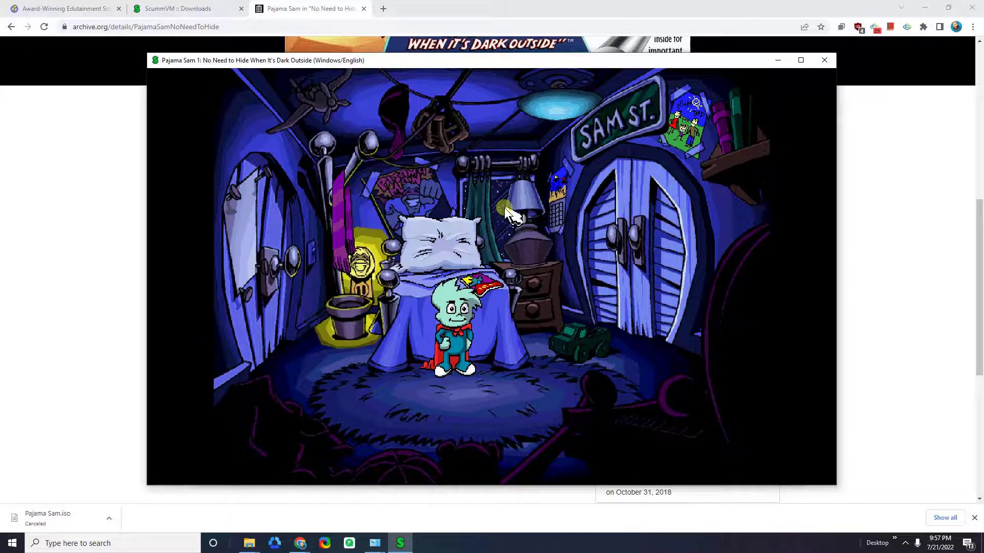
pyautogui.hotkey('ctrl', 'F5')
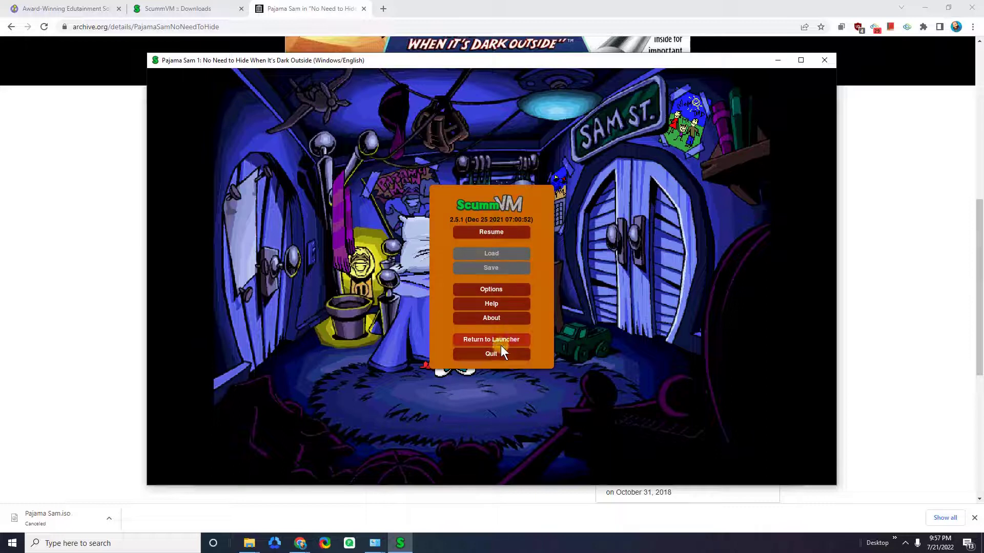
pyautogui.press('Escape')
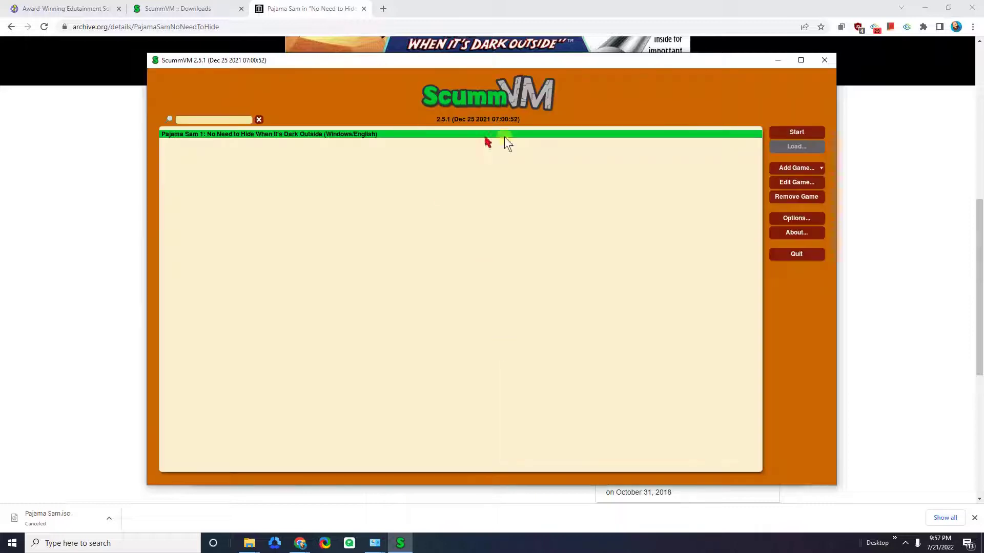
pyautogui.click(792, 165)
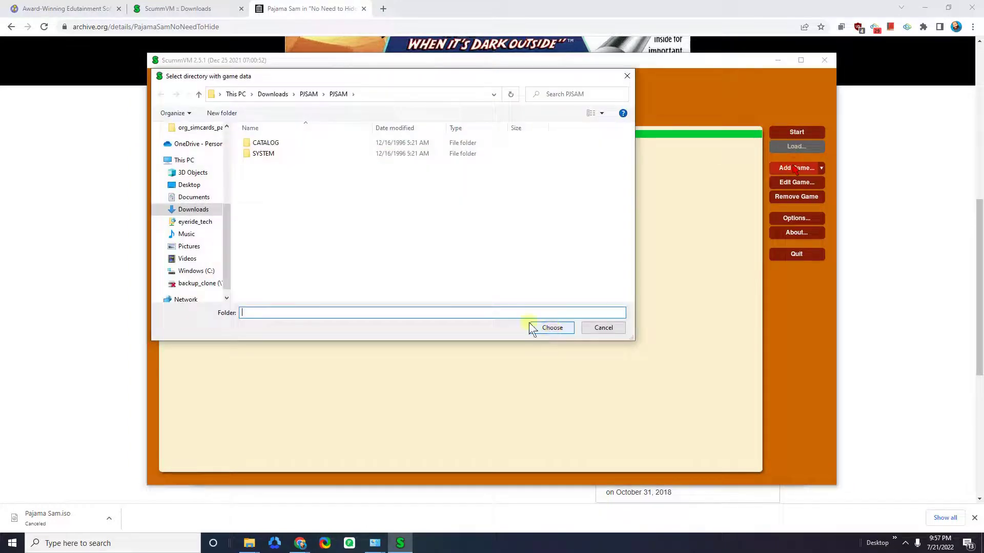
# - Locate the 415 MB BIGTHINKERSFIRSTGRADE ISO inside its folder in Downloads using File Explorer
pyautogui.click(277, 100)
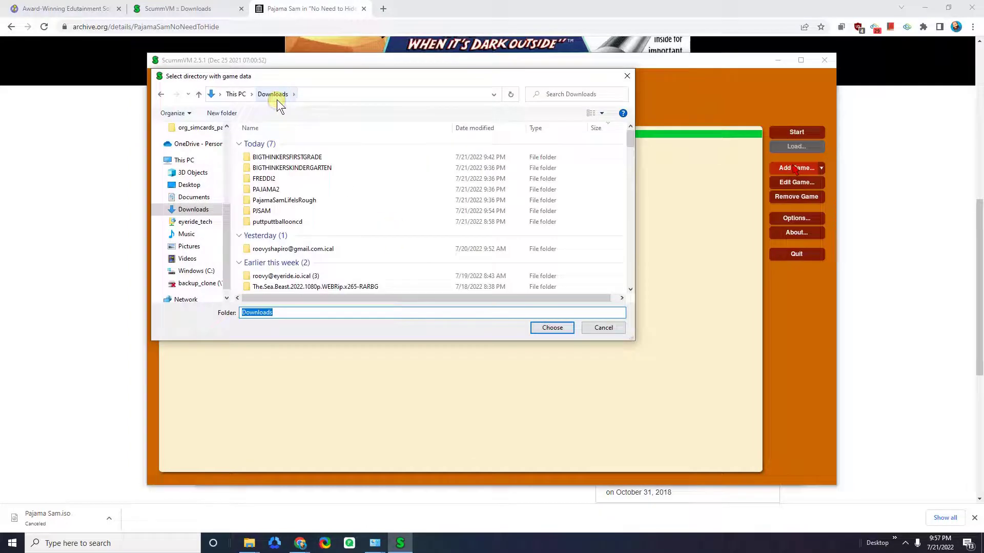
pyautogui.press('super+e')
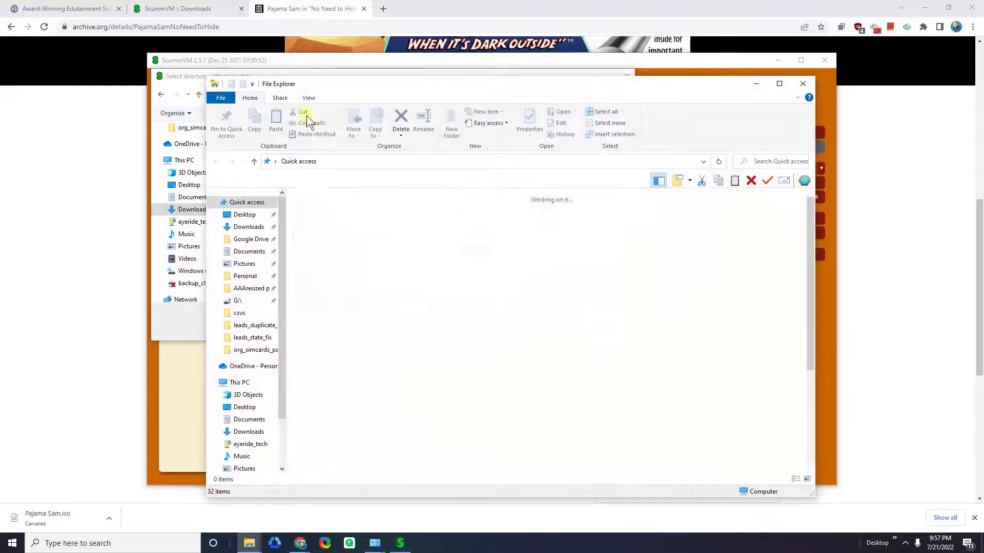
pyautogui.click(249, 238)
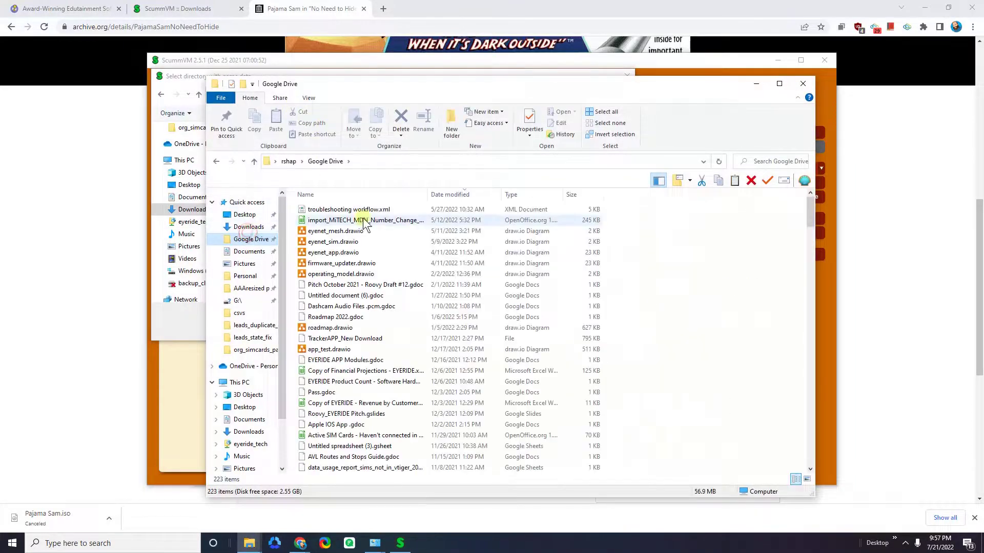
pyautogui.click(248, 227)
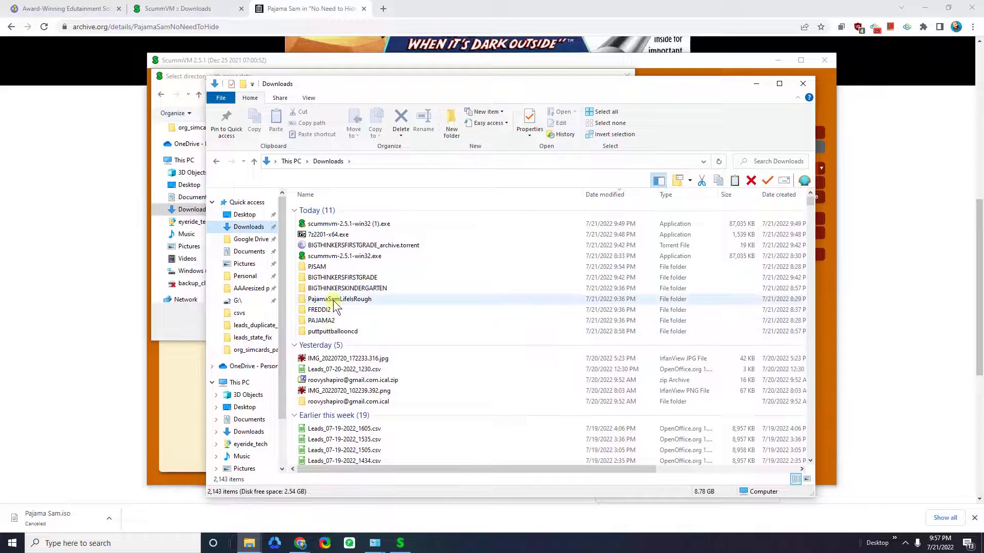
pyautogui.doubleClick(343, 281)
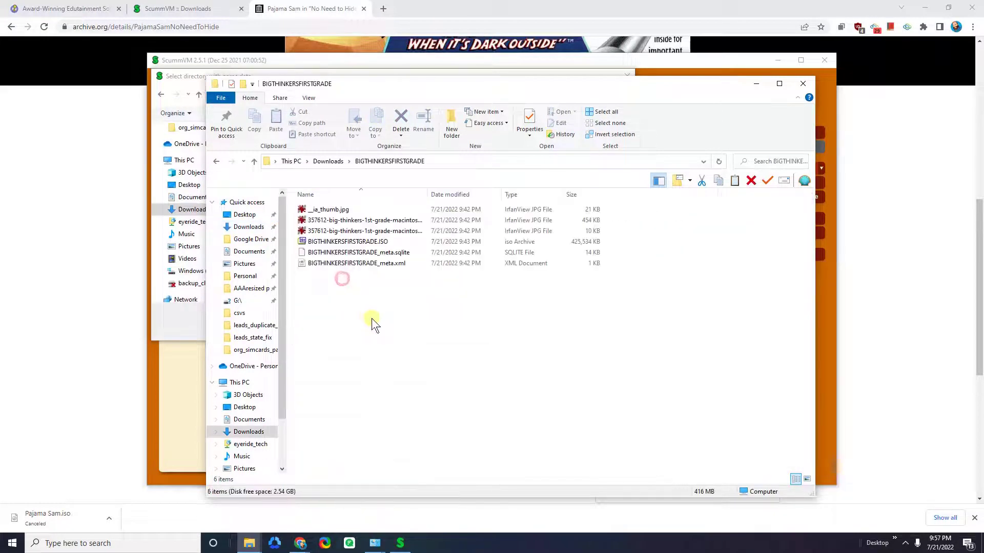
pyautogui.click(366, 245)
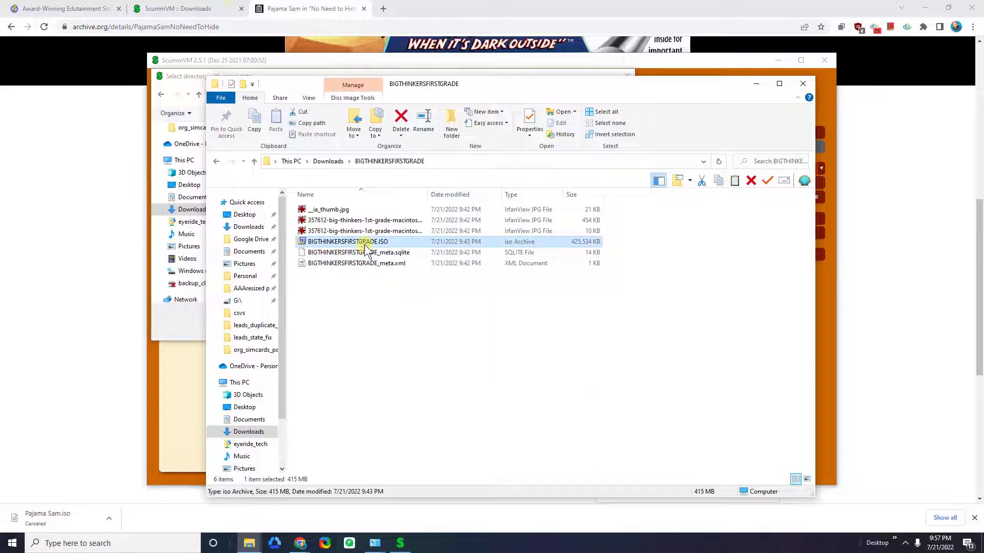
# - Return to the Internet Archive Pajama Sam page in Chrome and scroll to the top
pyautogui.click(307, 8)
pyautogui.scroll(3, 478, 149)
pyautogui.scroll(4, 478, 149)
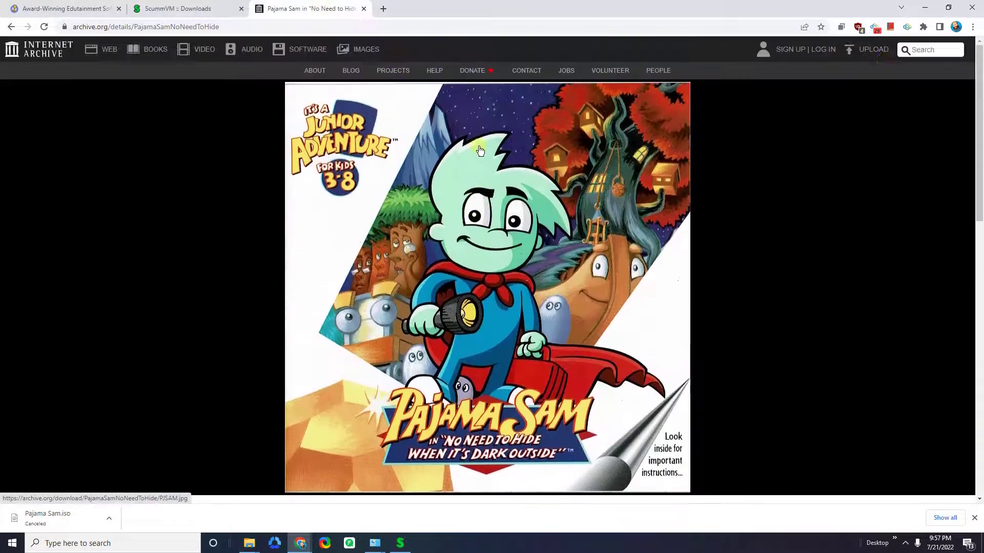
# - Search the Internet Archive for 'humongous entertainment' and browse the results
pyautogui.click(917, 50)
pyautogui.click(144, 50)
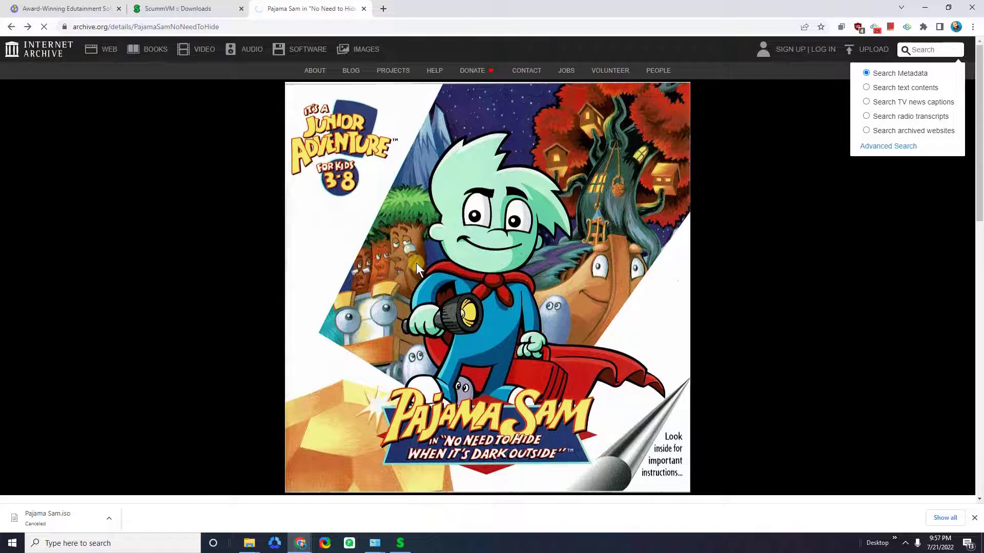
pyautogui.click(14, 26)
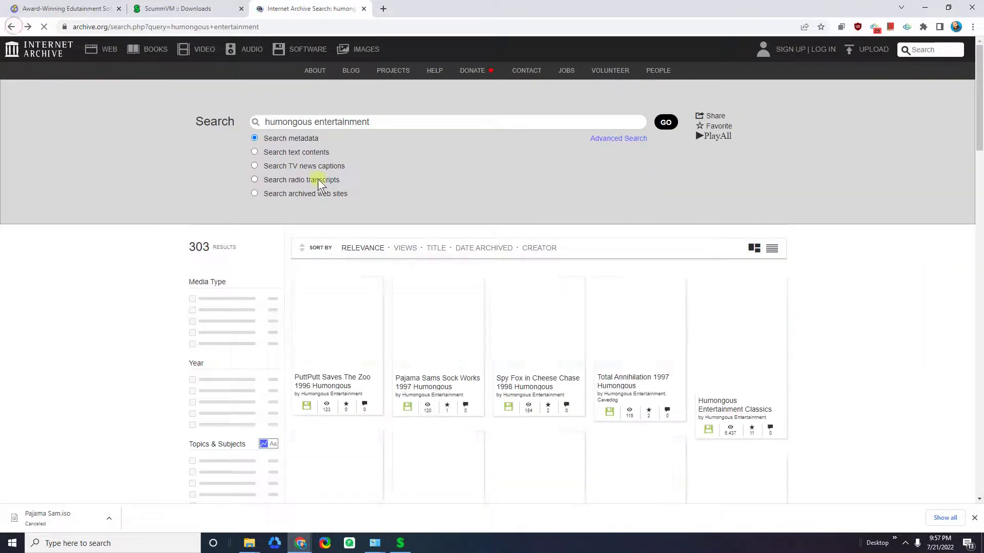
pyautogui.scroll(-20, 516, 306)
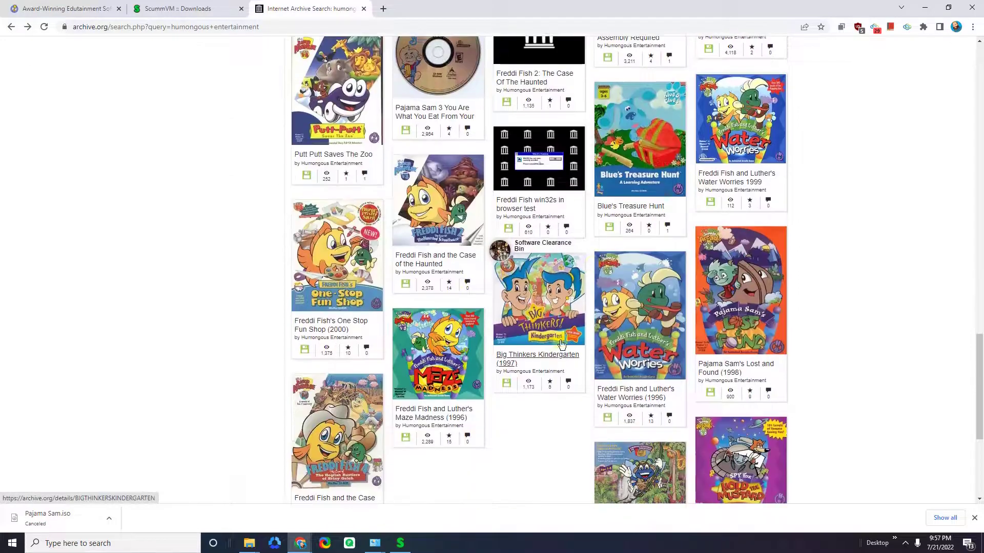
pyautogui.scroll(1, 917, 193)
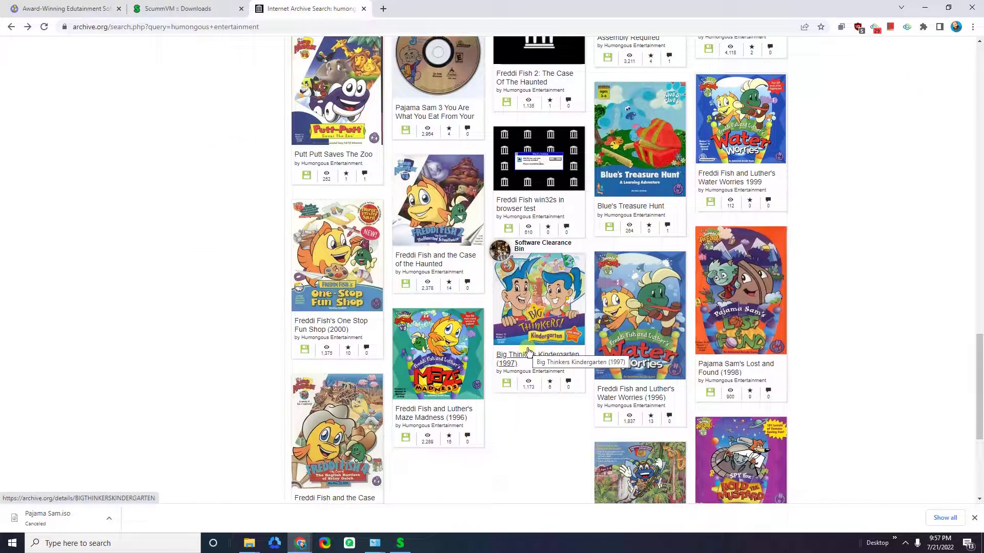
pyautogui.scroll(-4, 528, 352)
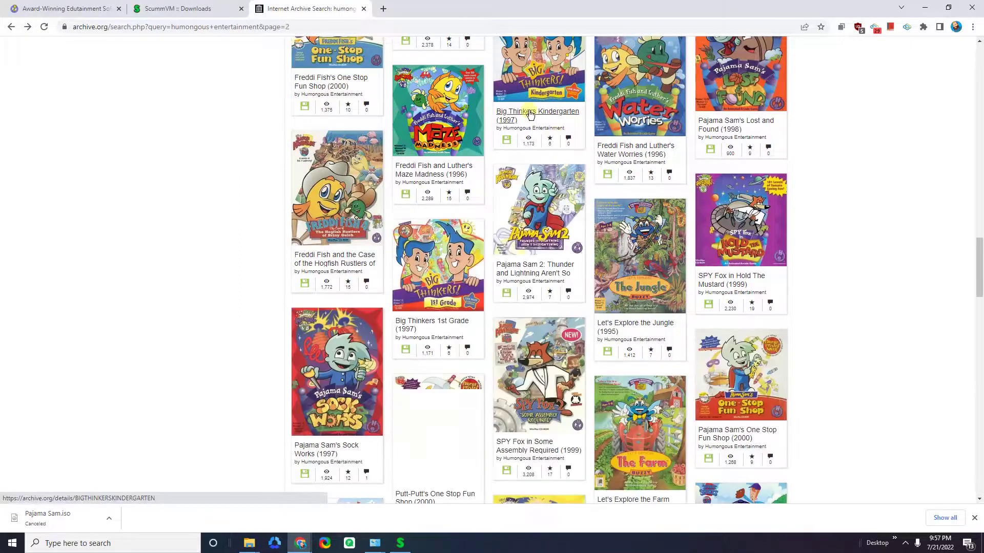
# - Open the Big Thinkers 1st Grade (1997) item and scroll to its 415.6M ISO download
pyautogui.click(424, 326)
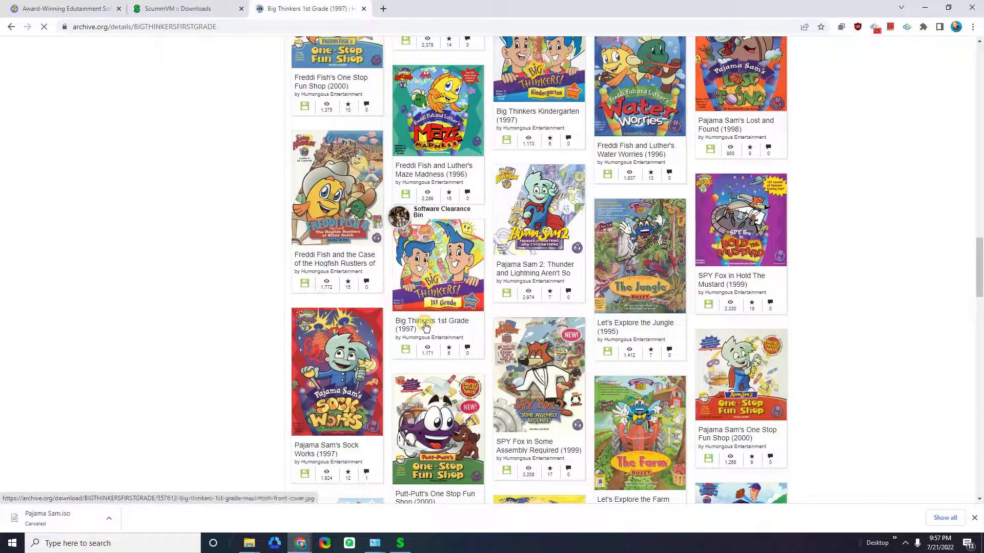
pyautogui.scroll(-6, 615, 344)
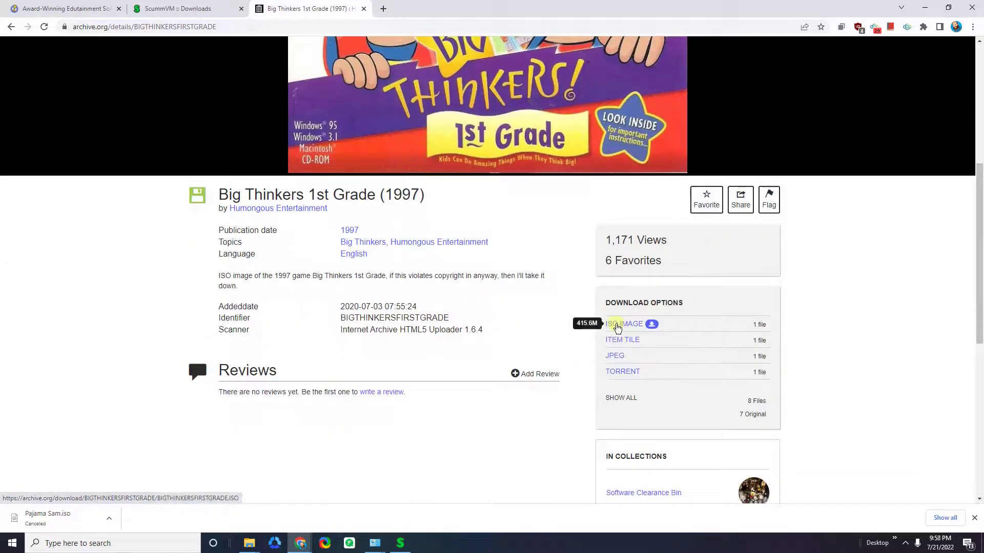
pyautogui.moveTo(249, 543)
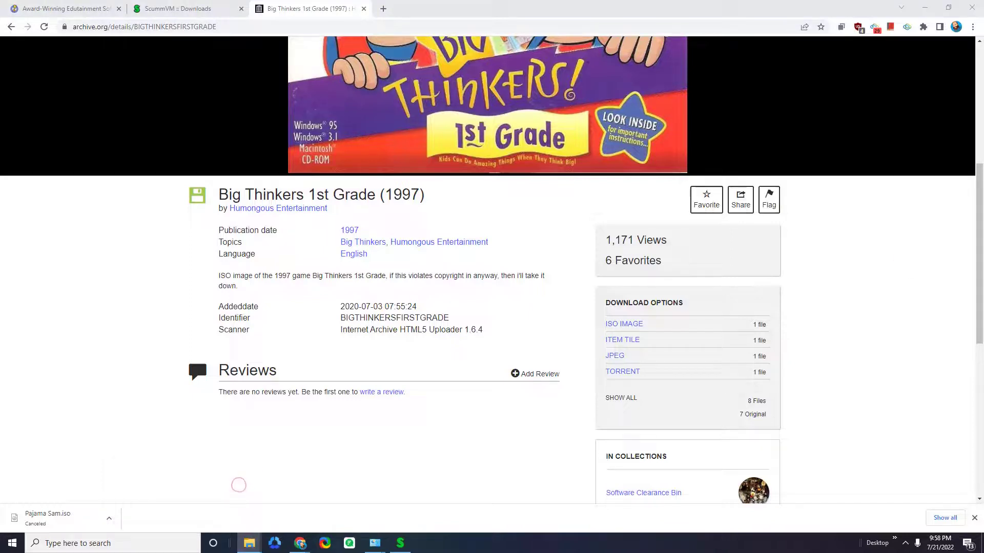
# - Open the BIGTHINKERSFIRSTGRADE folder in Downloads and sort its files by size
pyautogui.hotkey('alt', 'Tab')
pyautogui.moveTo(878, 64); pyautogui.dragTo(257, 101)
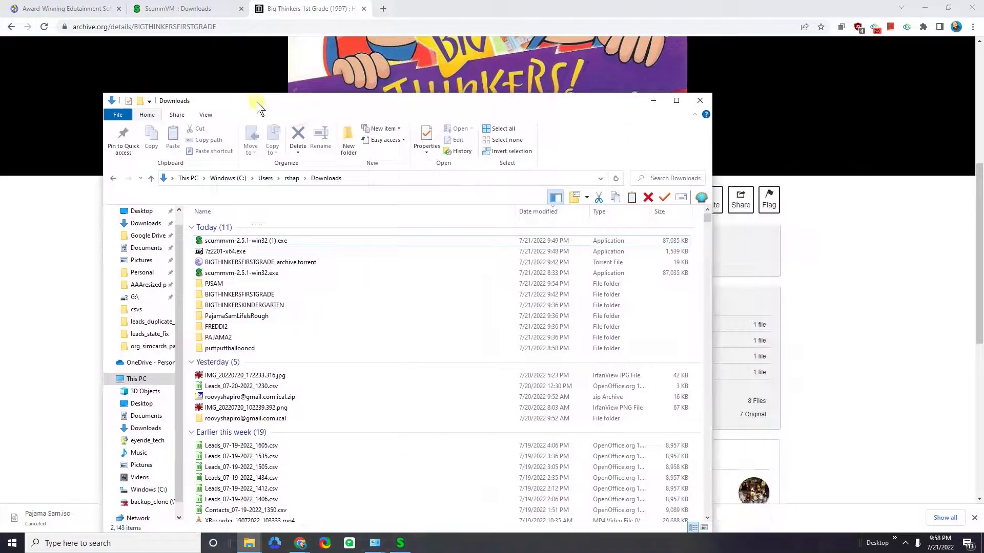
pyautogui.doubleClick(269, 295)
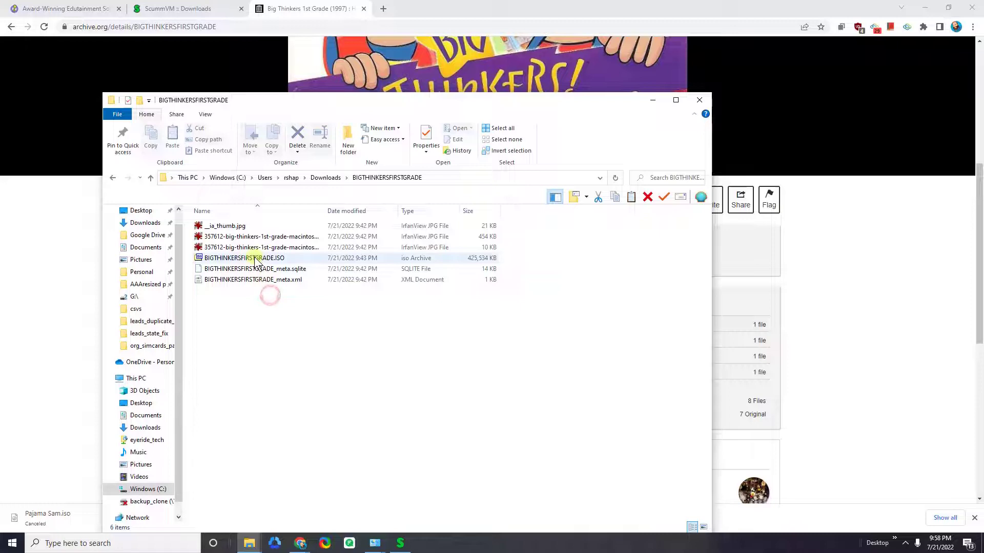
pyautogui.click(287, 259)
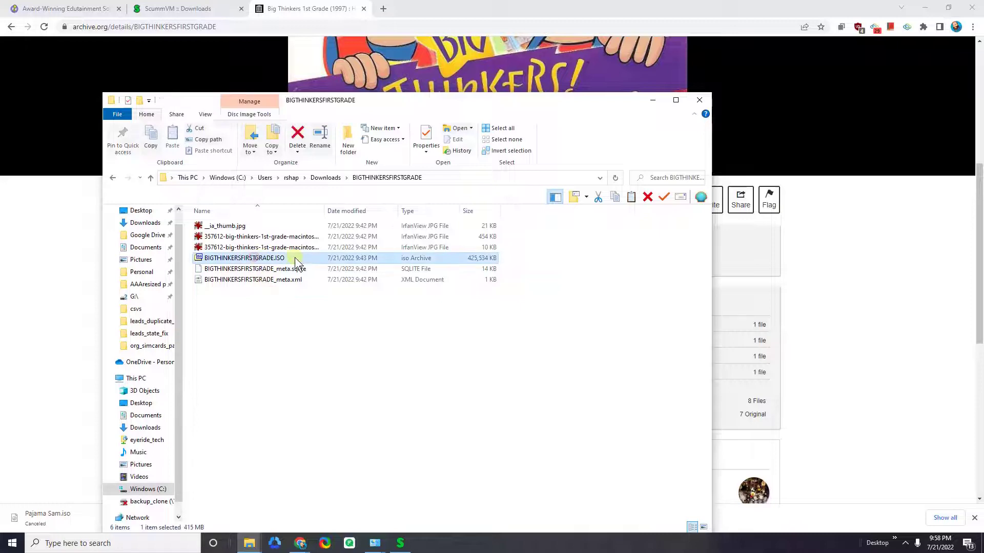
pyautogui.click(204, 114)
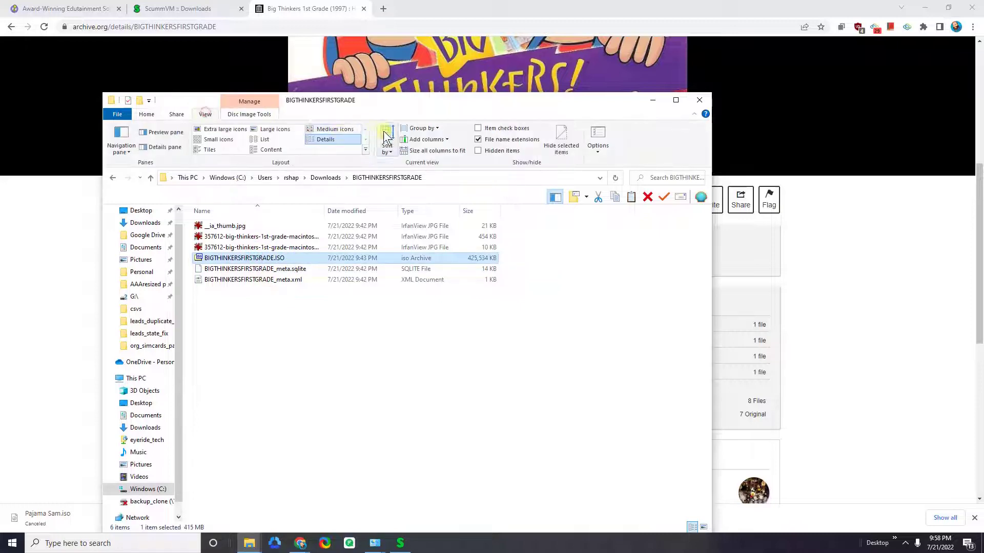
pyautogui.click(497, 141)
pyautogui.click(496, 141)
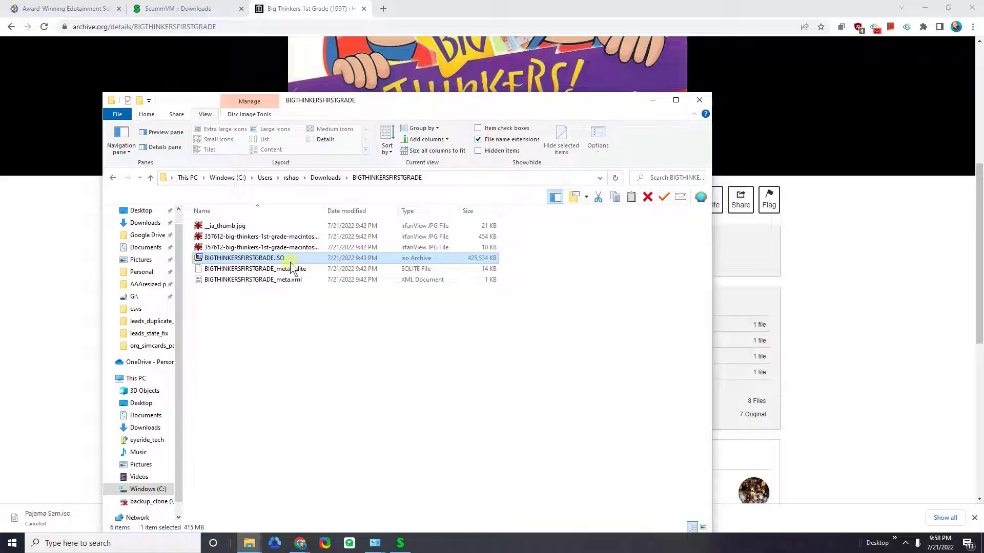
pyautogui.click(468, 212)
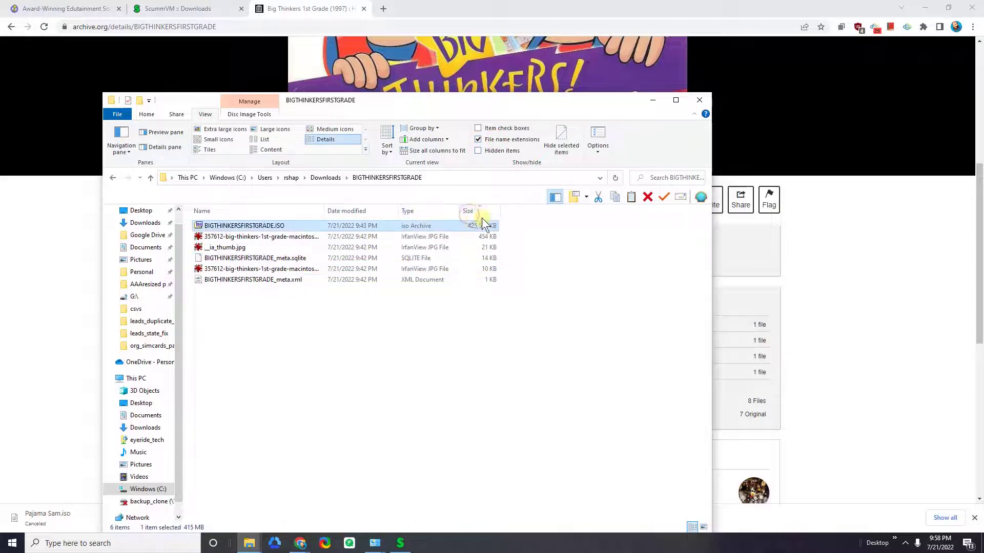
# - Extract the ISO with 7-Zip into a BIGTHINKERSFIRSTGRADE folder beside it
pyautogui.rightClick(275, 225)
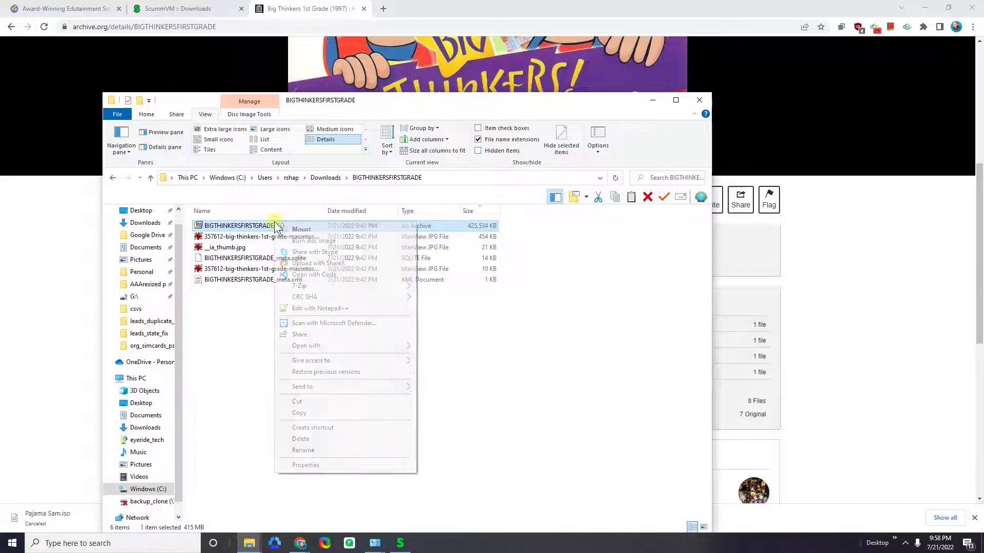
pyautogui.moveTo(355, 286)
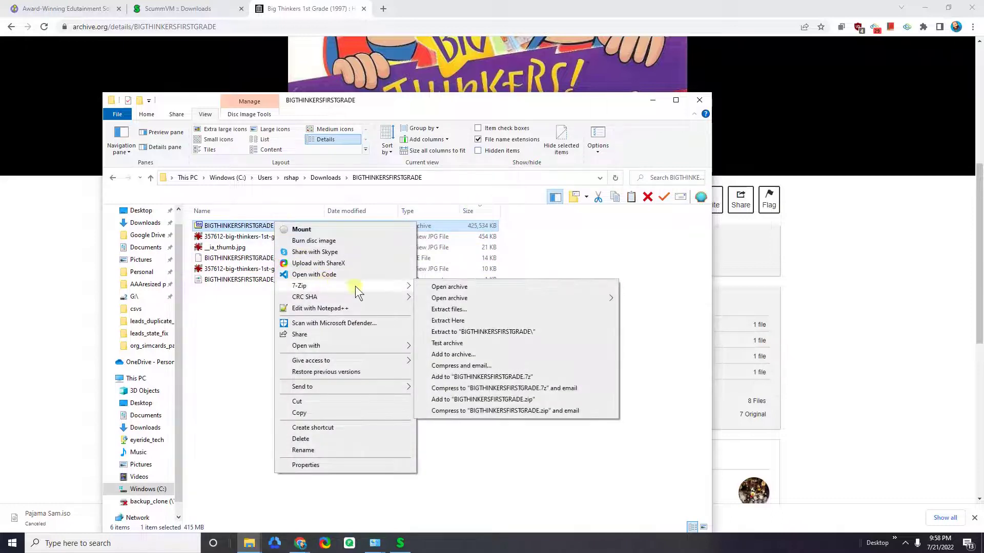
pyautogui.click(481, 330)
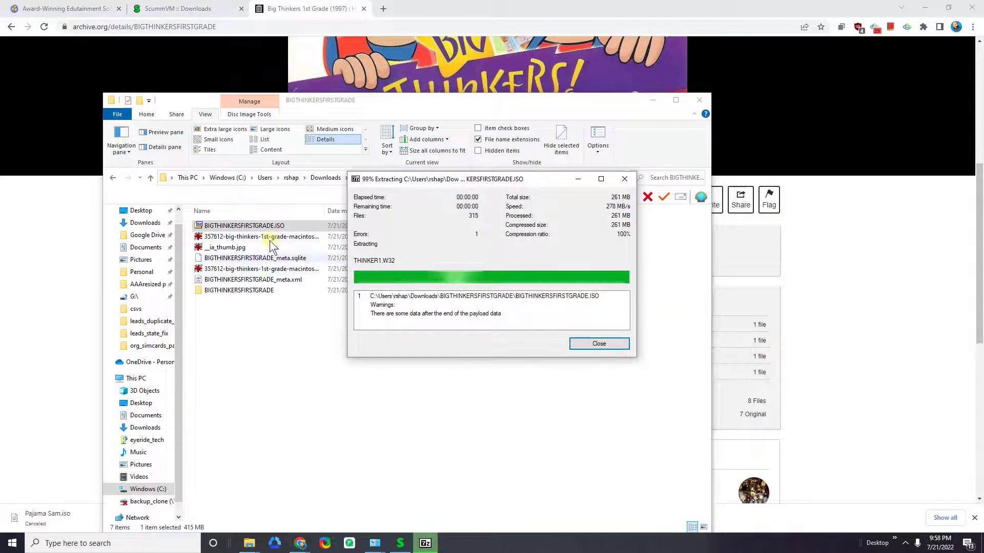
pyautogui.click(600, 343)
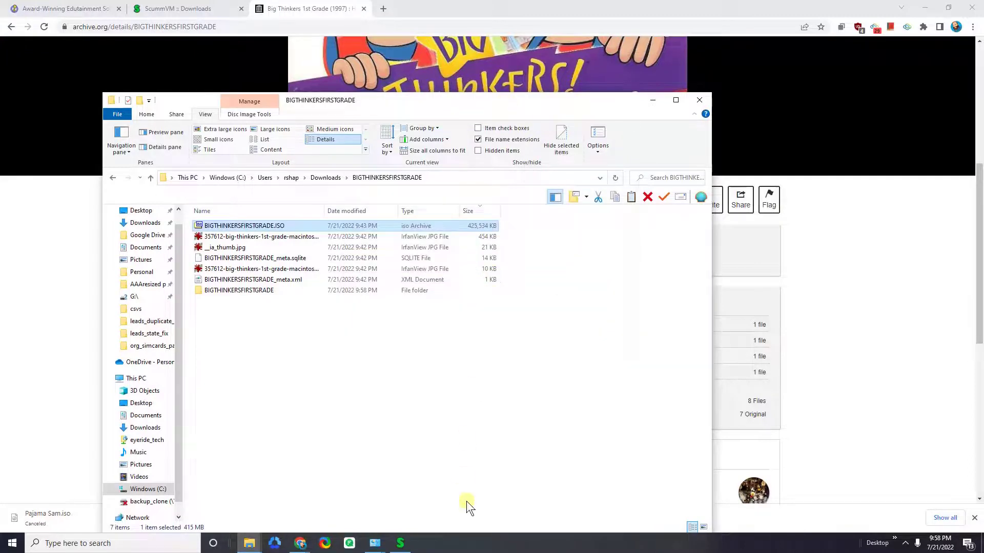
pyautogui.click(400, 543)
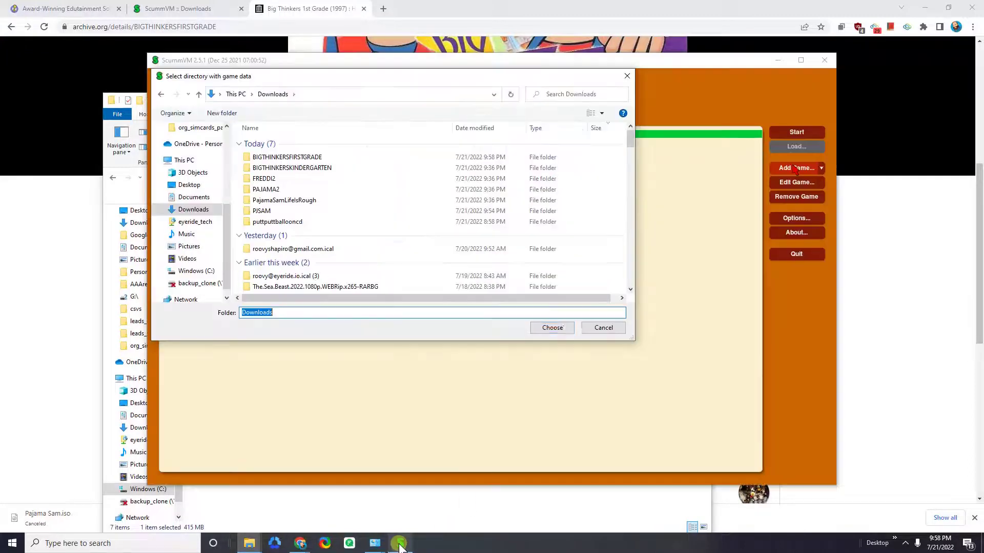
# - Add a game using Downloads > BIGTHINKERSFIRSTGRADE > BIGTHINKERSFIRSTGRADE as the game data folder
pyautogui.click(589, 327)
pyautogui.click(805, 167)
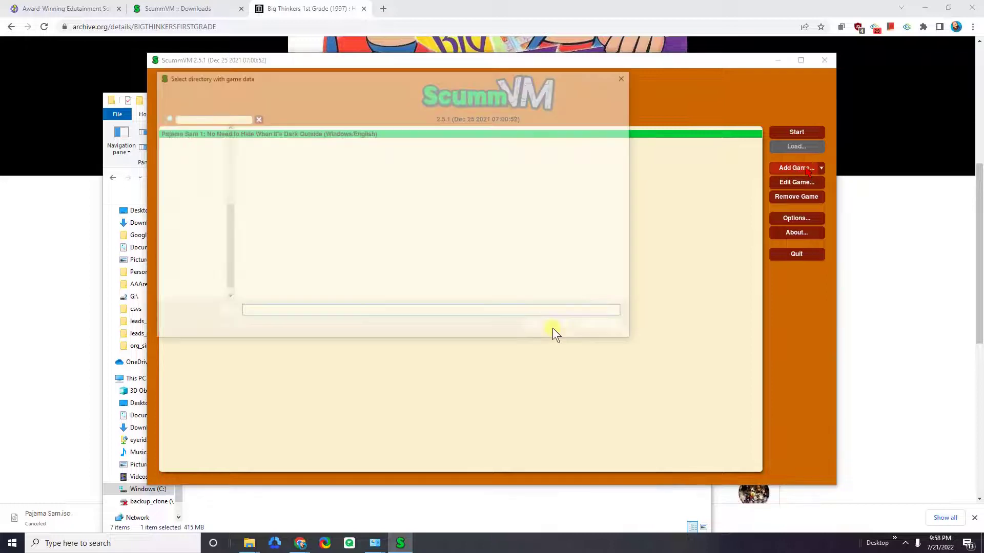
pyautogui.click(273, 94)
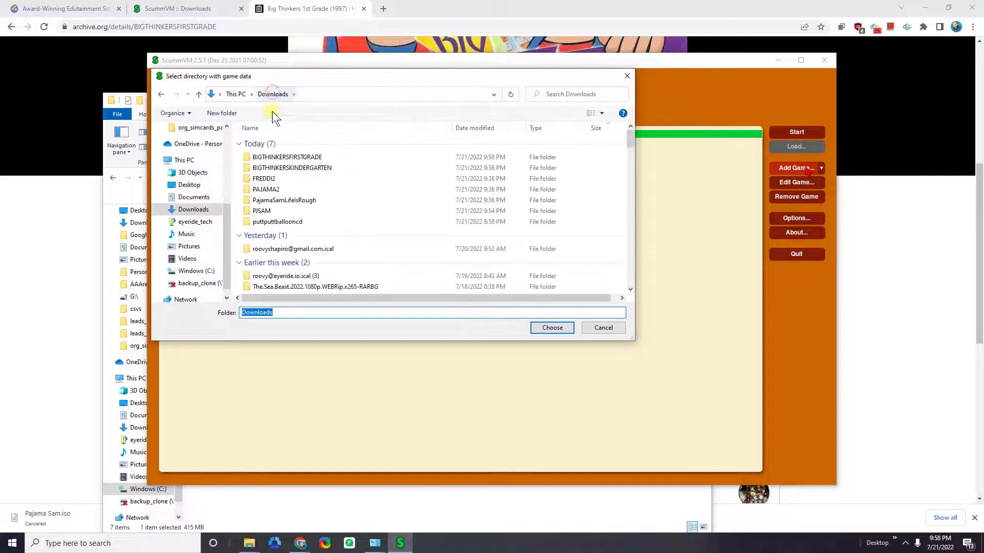
pyautogui.doubleClick(281, 156)
pyautogui.click(282, 141)
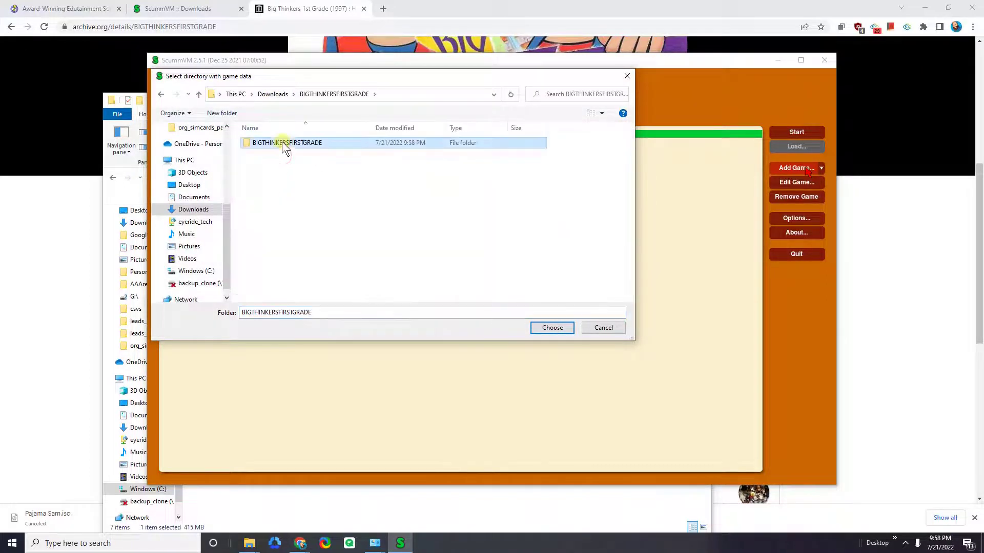
pyautogui.click(547, 328)
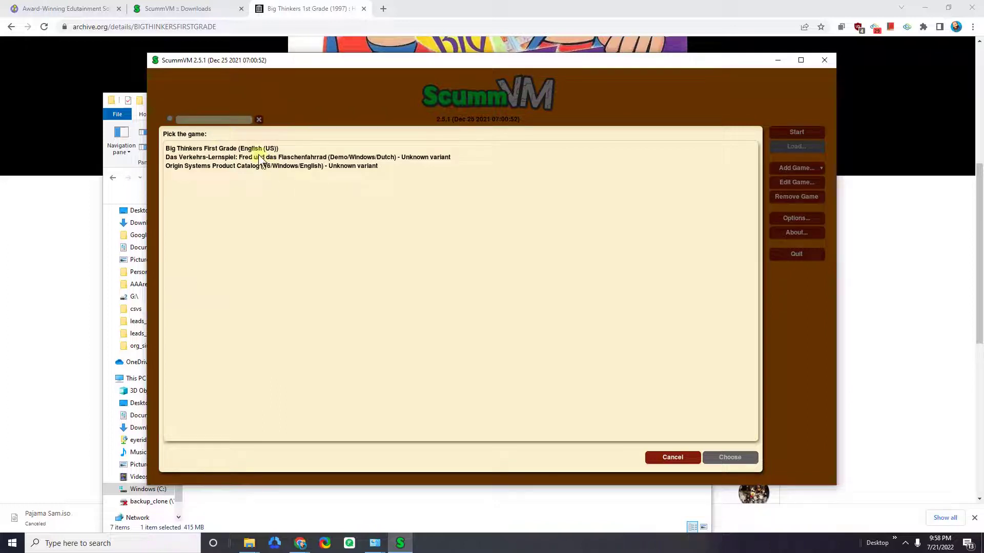
# - Pick Big Thinkers First Grade (English (US)), save the thinker1-us entry, and select it
pyautogui.click(227, 150)
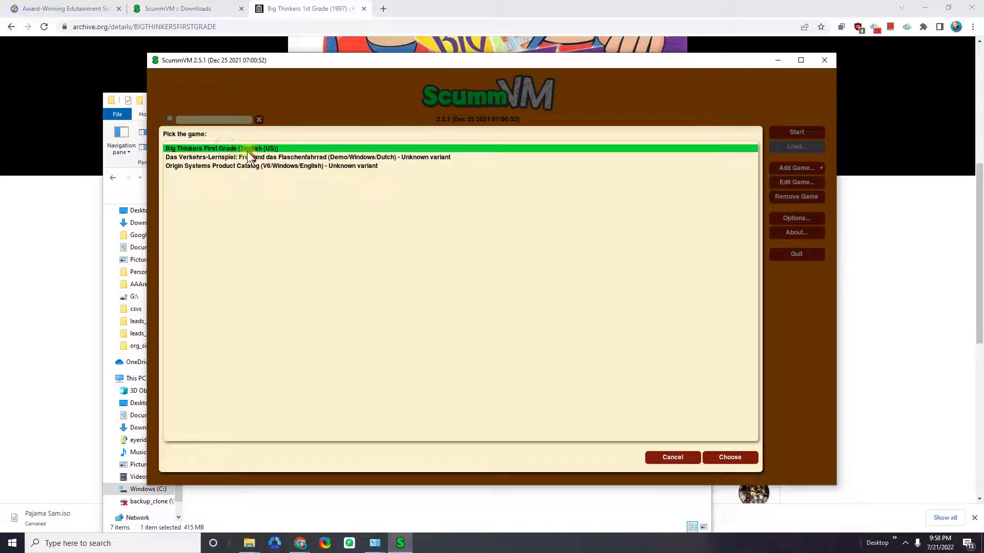
pyautogui.click(723, 458)
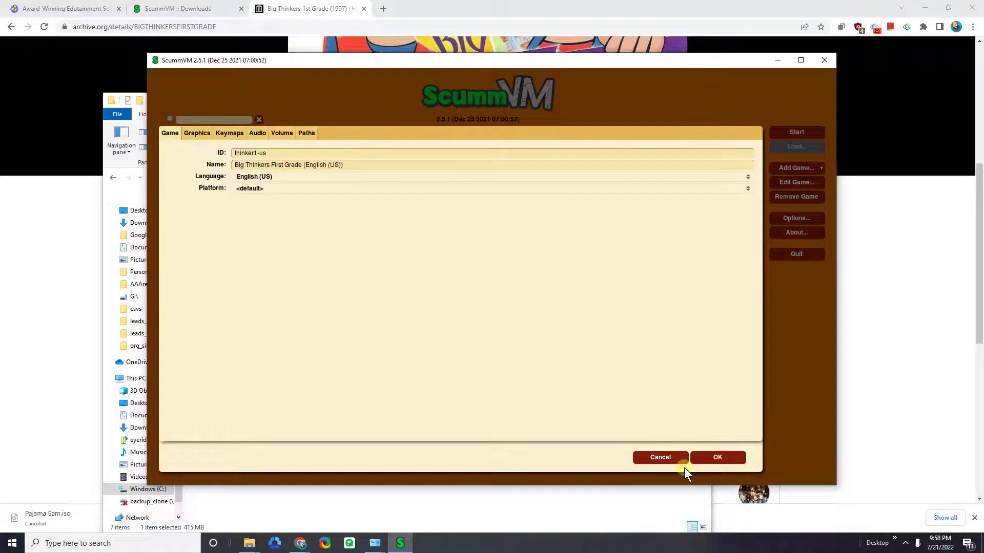
pyautogui.click(717, 455)
pyautogui.click(252, 143)
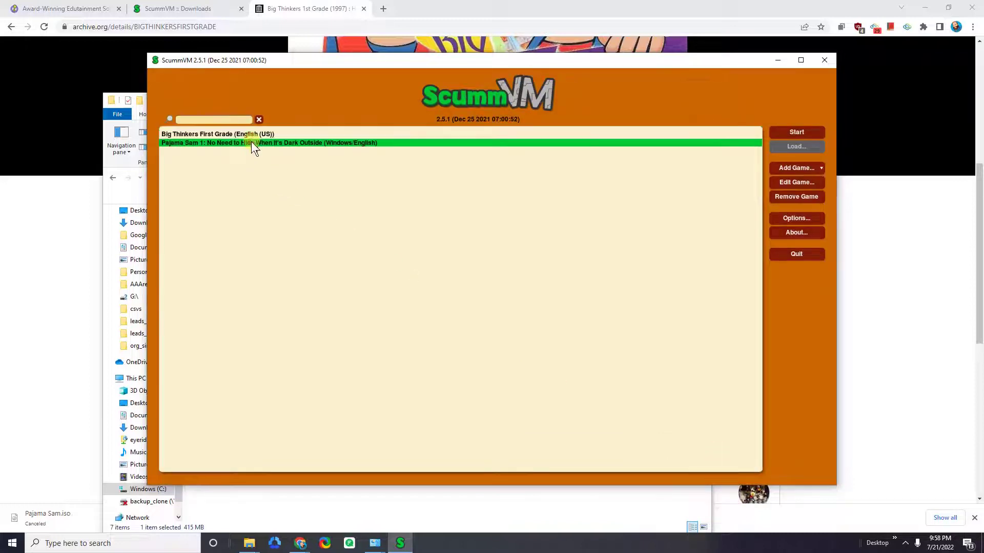
pyautogui.click(251, 135)
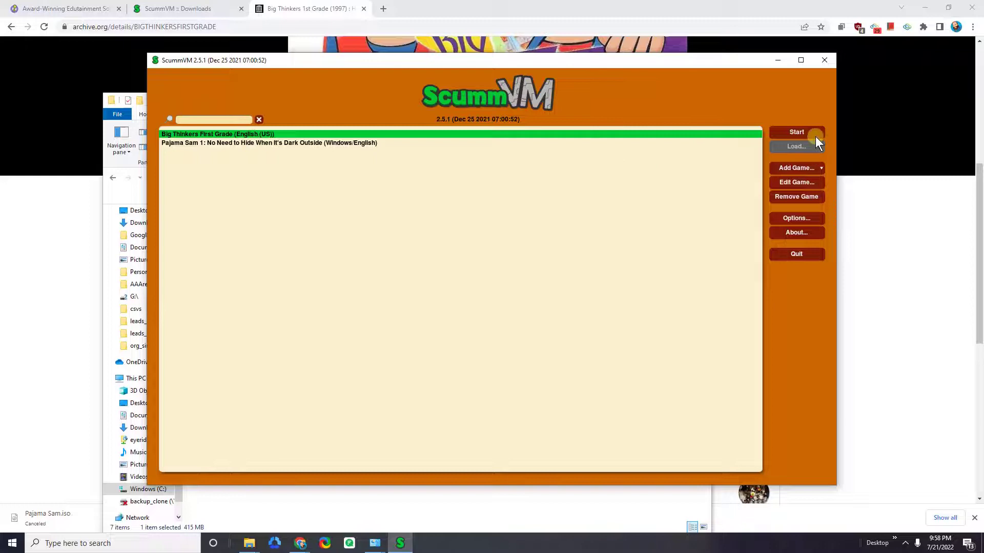
# - Start Big Thinkers First Grade and mute all audio through the Ctrl+F5 options menu
pyautogui.click(798, 131)
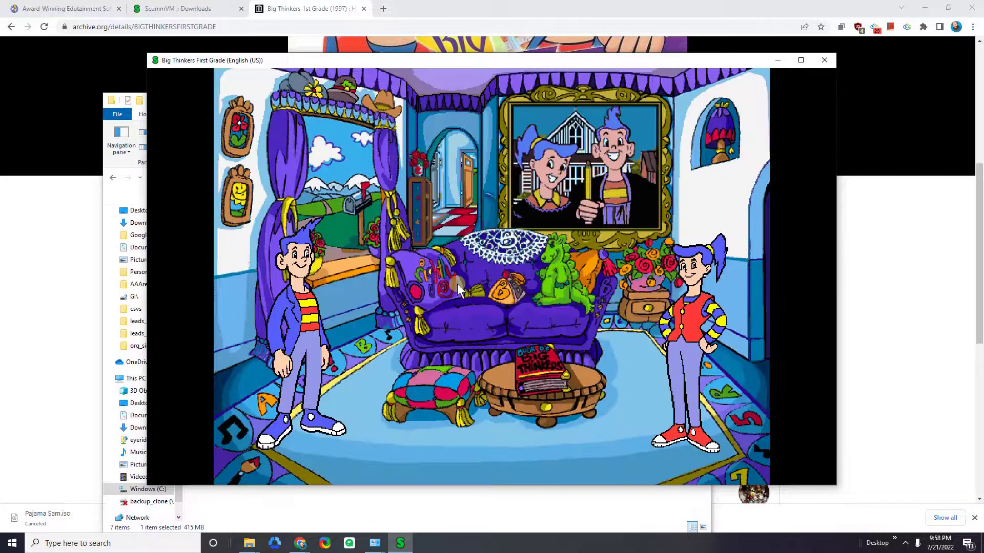
pyautogui.hotkey('ctrl', 'F5')
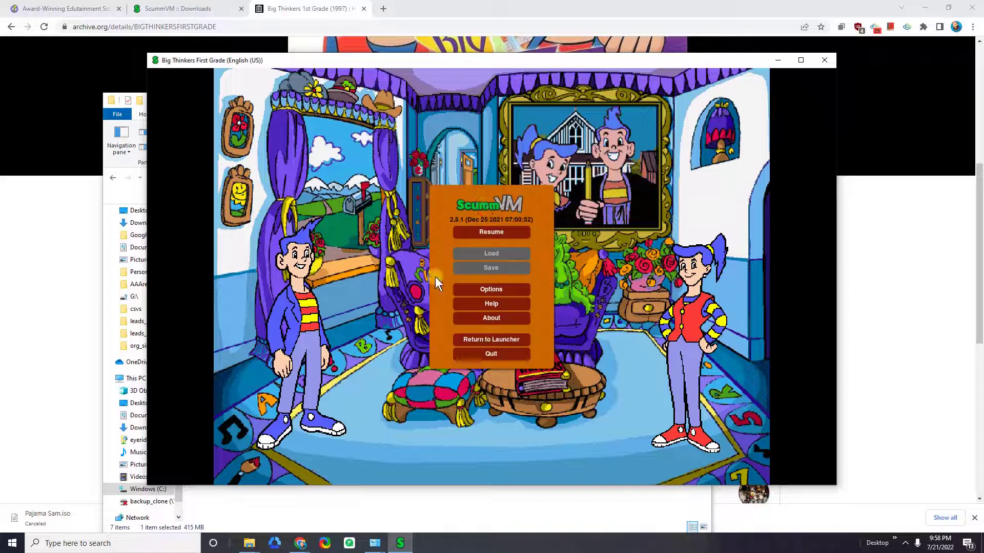
pyautogui.click(498, 291)
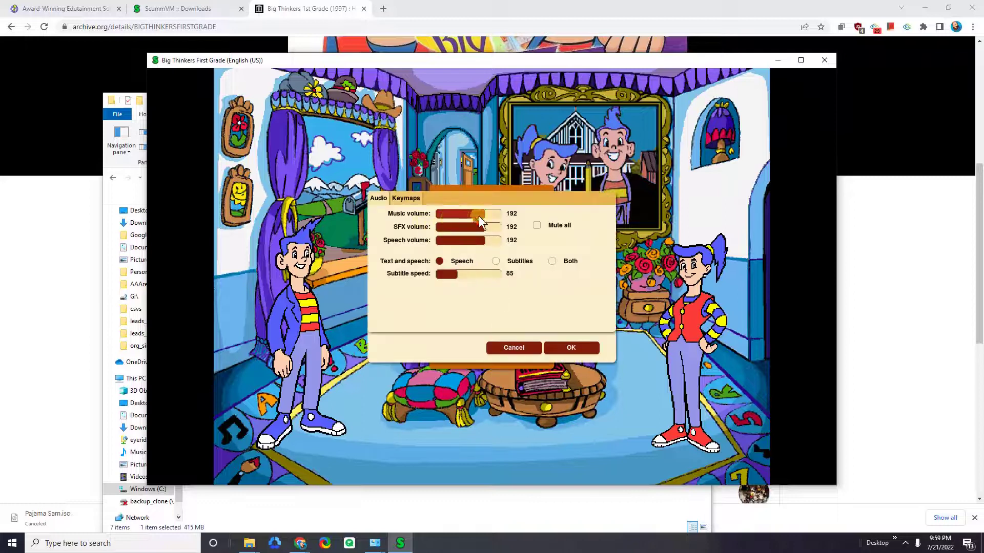
pyautogui.click(536, 226)
pyautogui.click(568, 347)
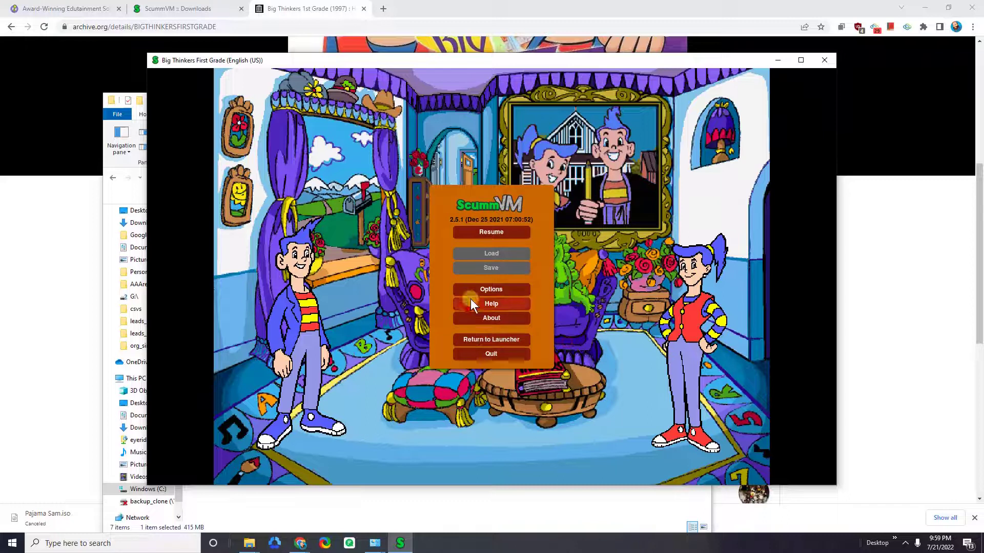
pyautogui.click(498, 231)
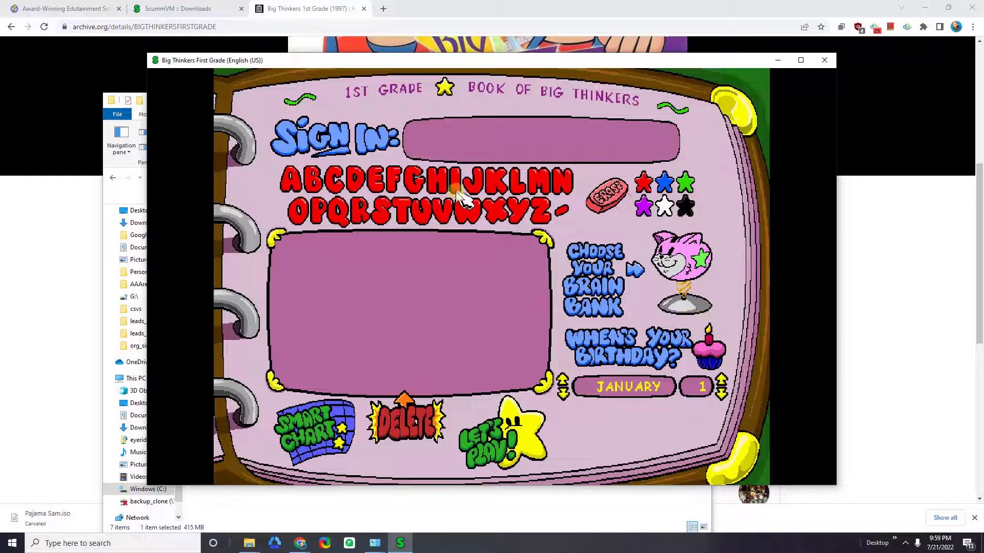
# - Enter a short sign-in name from the on-screen letters and start playing
pyautogui.click(438, 181)
pyautogui.click(474, 180)
pyautogui.click(496, 180)
pyautogui.click(664, 183)
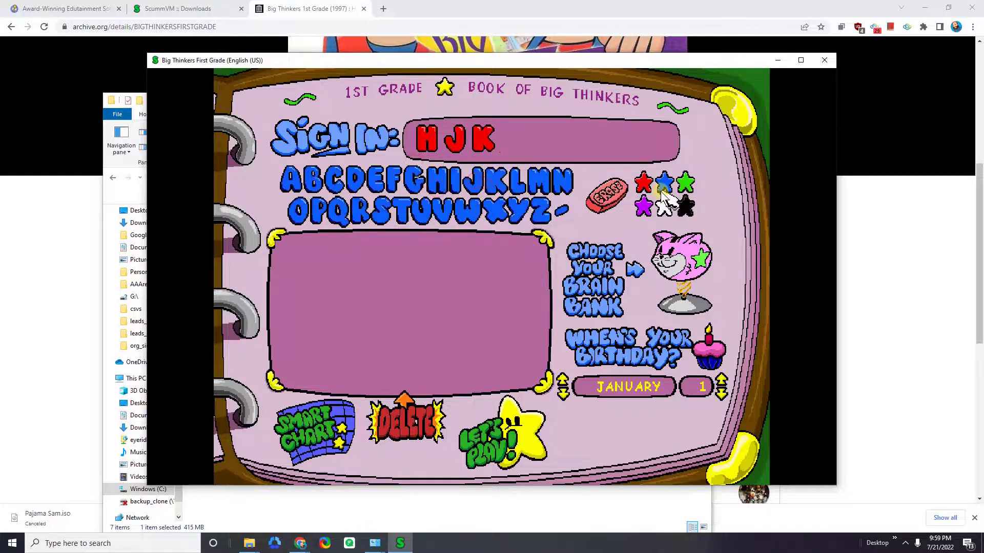
pyautogui.click(525, 212)
pyautogui.click(525, 213)
pyautogui.click(526, 213)
pyautogui.click(525, 212)
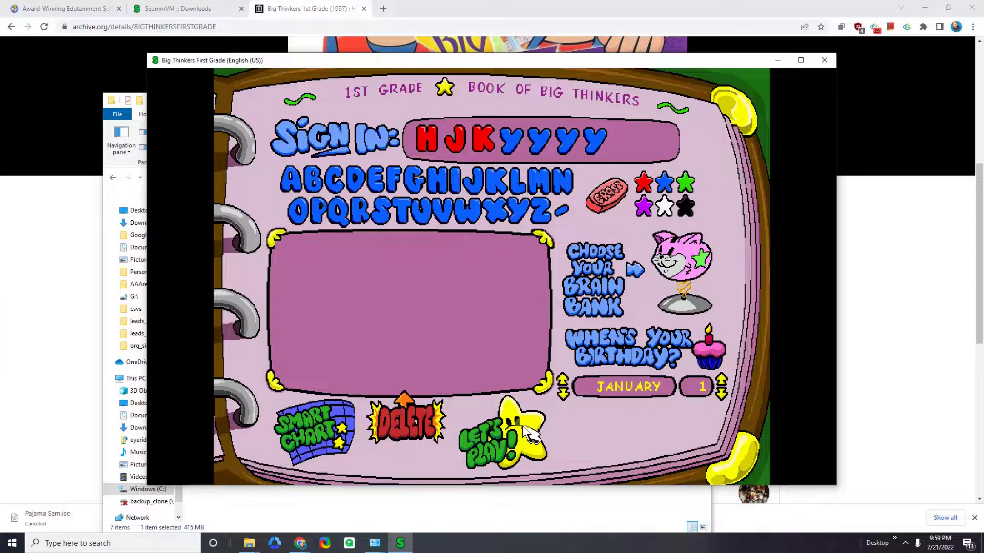
pyautogui.click(501, 430)
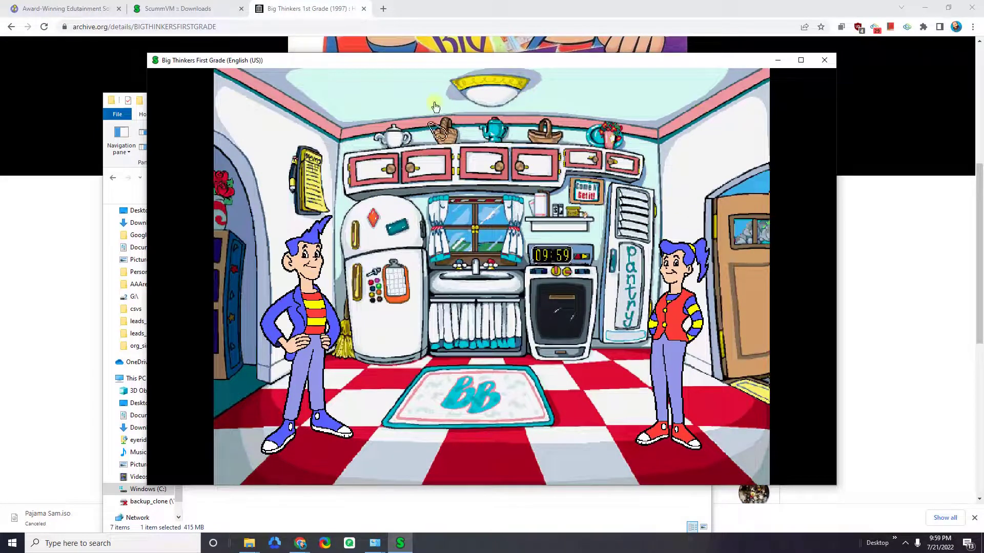
# - Trigger the teapot, head through the yard into the barn music activity, then return to the launcher
pyautogui.click(403, 143)
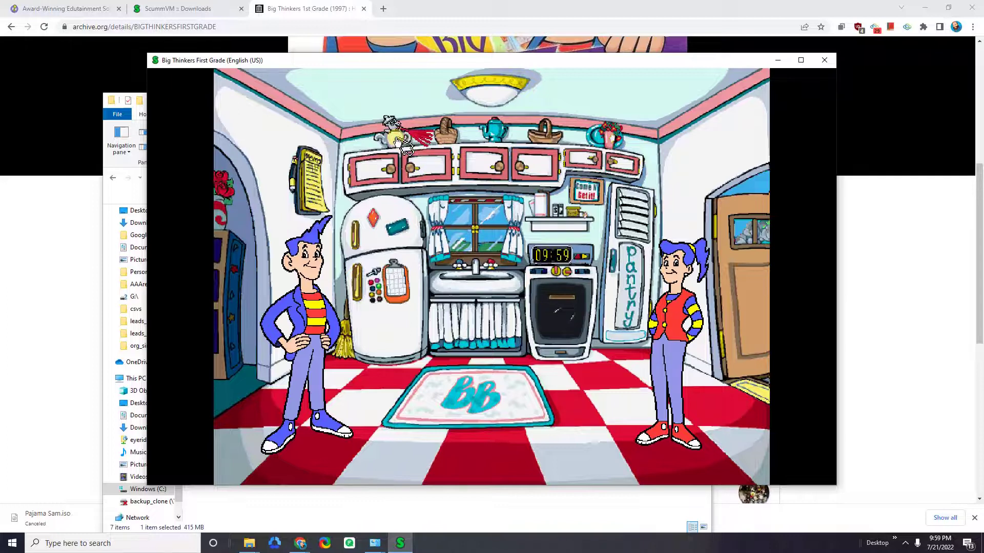
pyautogui.click(732, 215)
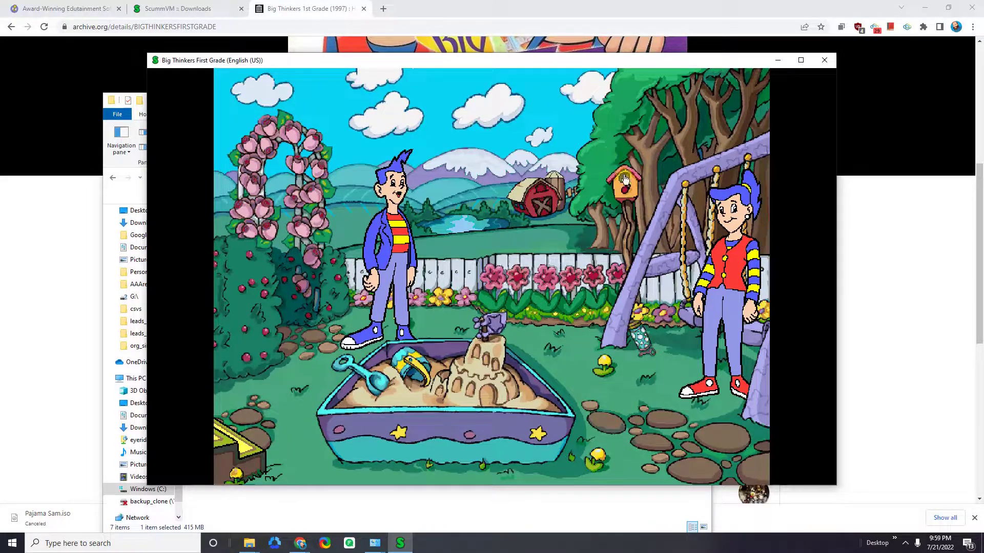
pyautogui.click(558, 232)
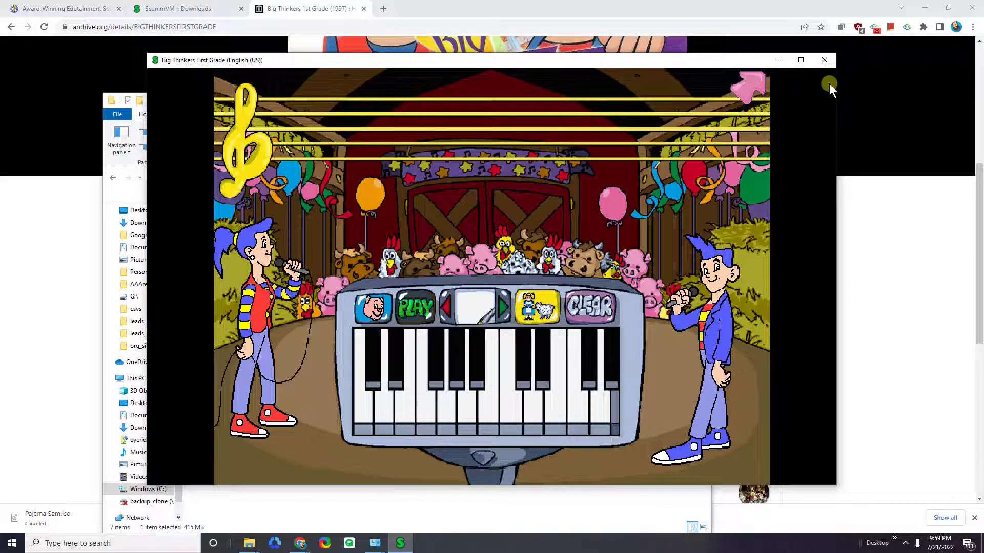
pyautogui.hotkey('ctrl', 'F5')
pyautogui.click(498, 333)
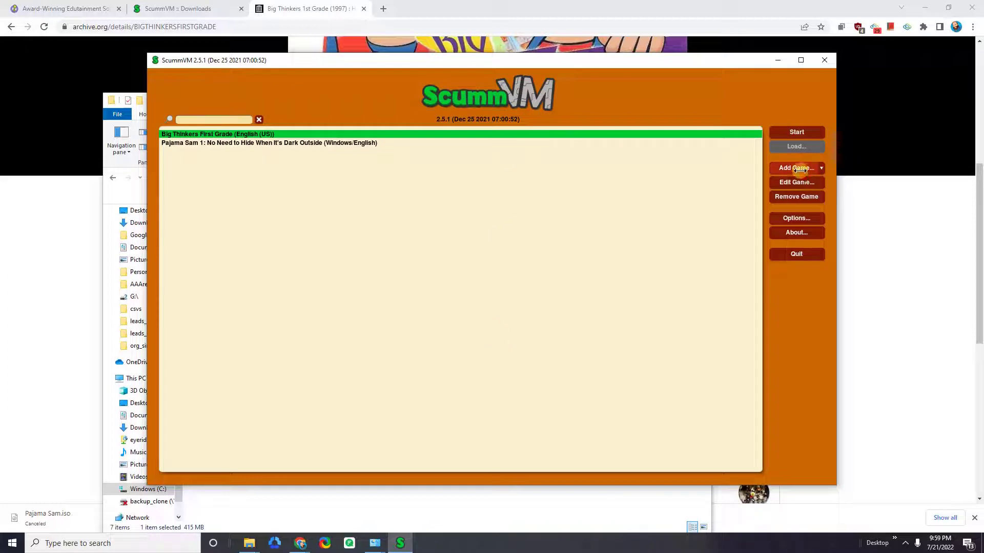
# - Extract puttputtballooncd.iso with 7-Zip into its own folder in Downloads
pyautogui.moveTo(249, 543)
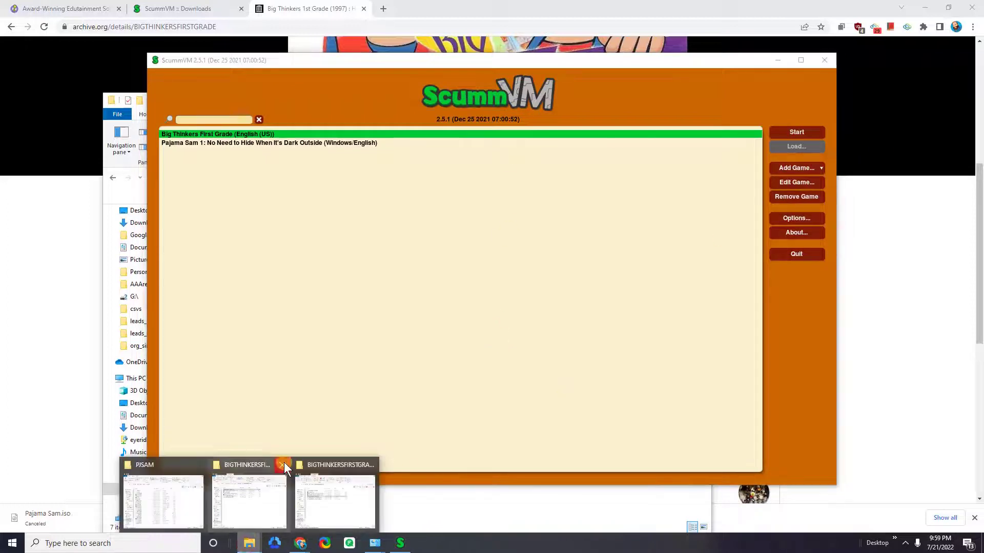
pyautogui.moveTo(255, 495)
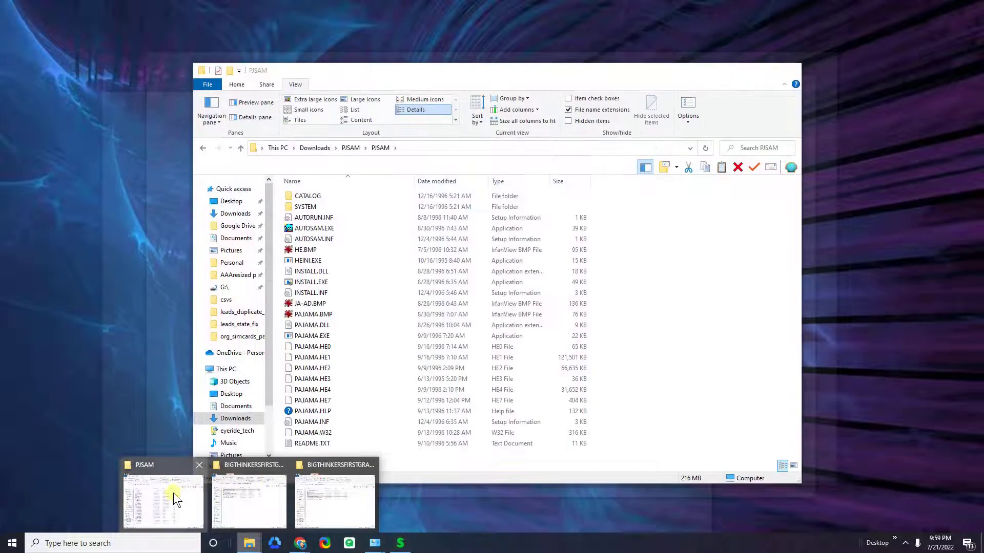
pyautogui.click(173, 493)
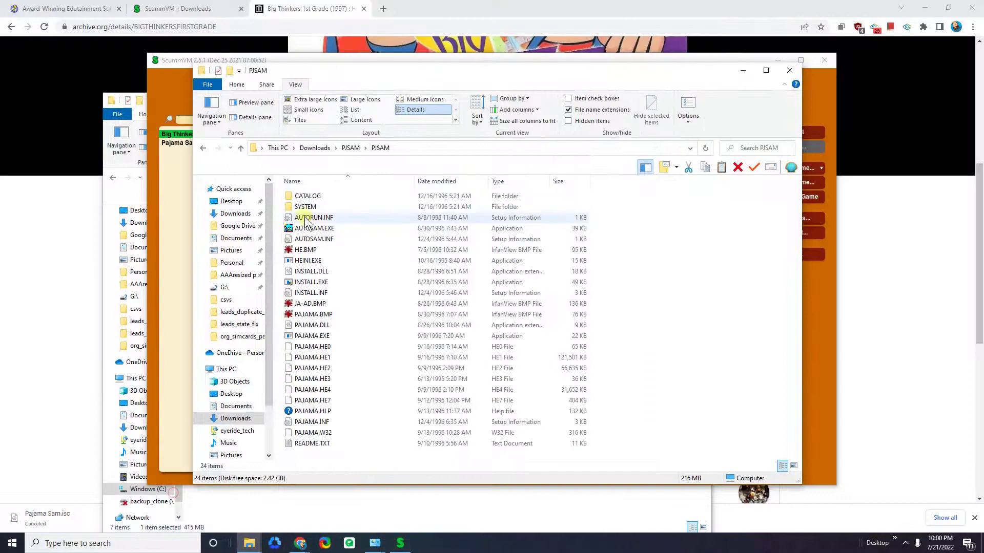
pyautogui.click(308, 151)
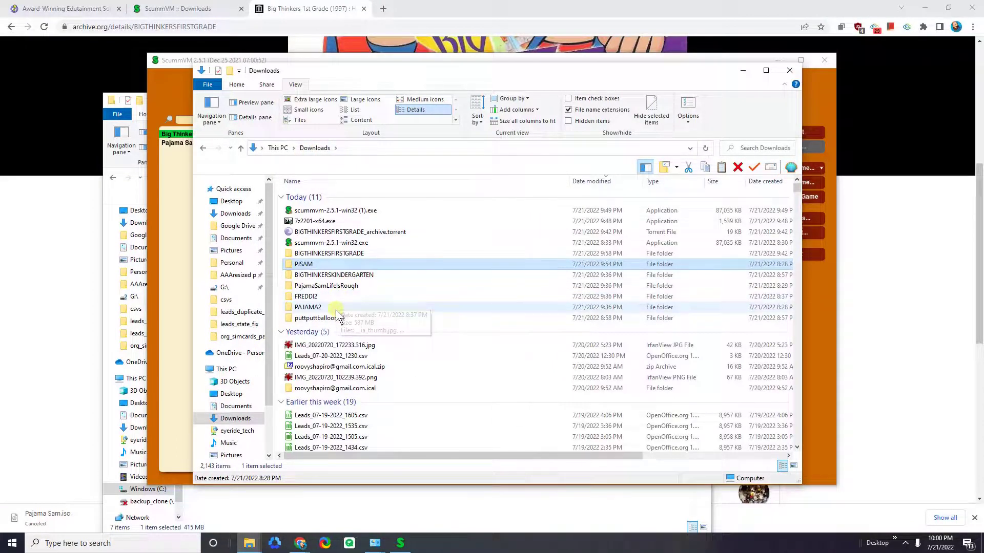
pyautogui.doubleClick(323, 317)
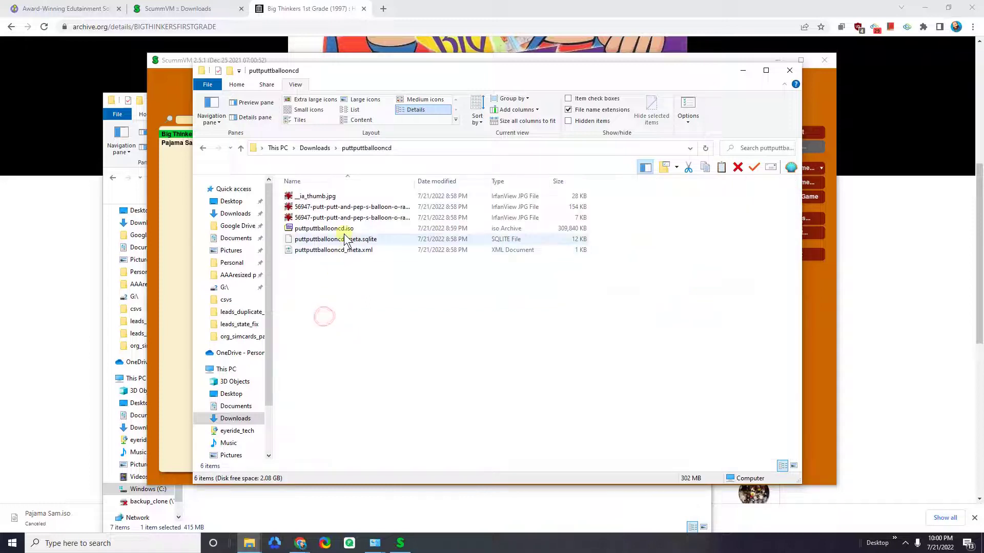
pyautogui.click(347, 237)
pyautogui.rightClick(346, 231)
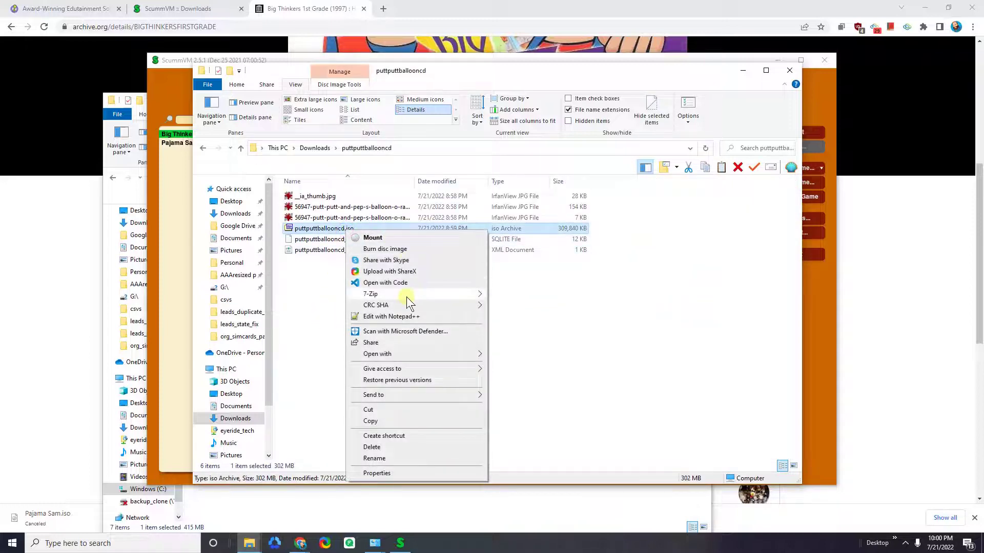
pyautogui.moveTo(418, 296)
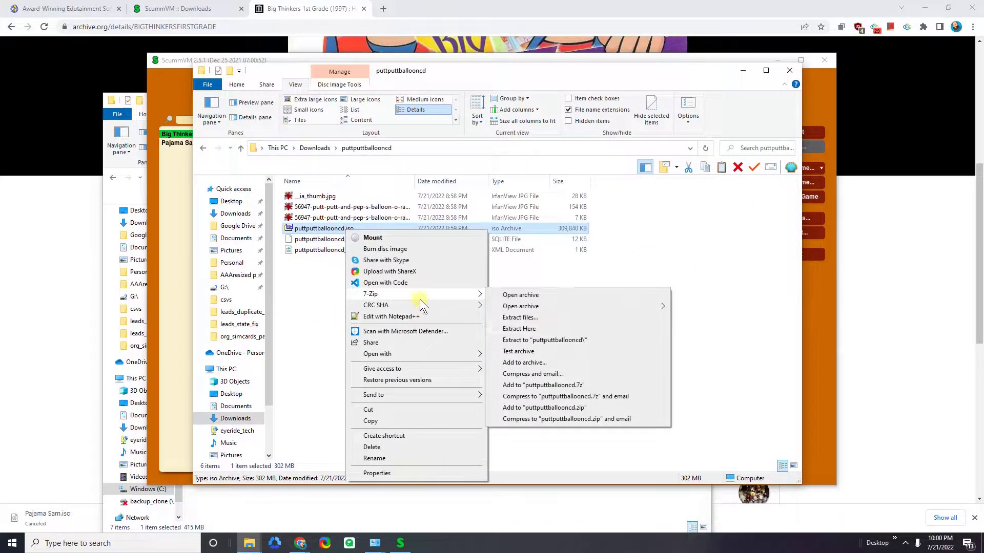
pyautogui.click(539, 340)
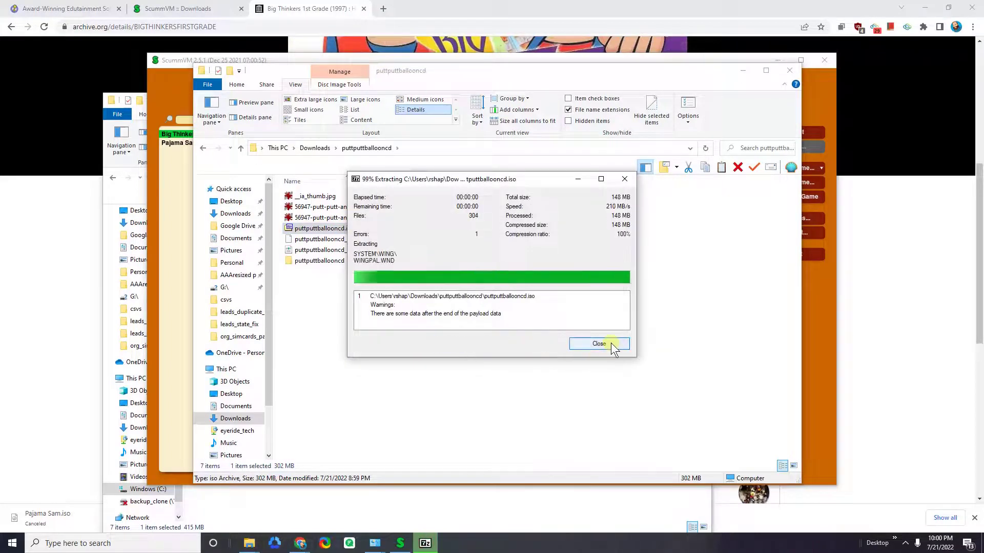
pyautogui.click(610, 343)
# - Extract FREDDI2.ISO with 7-Zip into a FREDDI2 folder, then minimize File Explorer
pyautogui.click(202, 148)
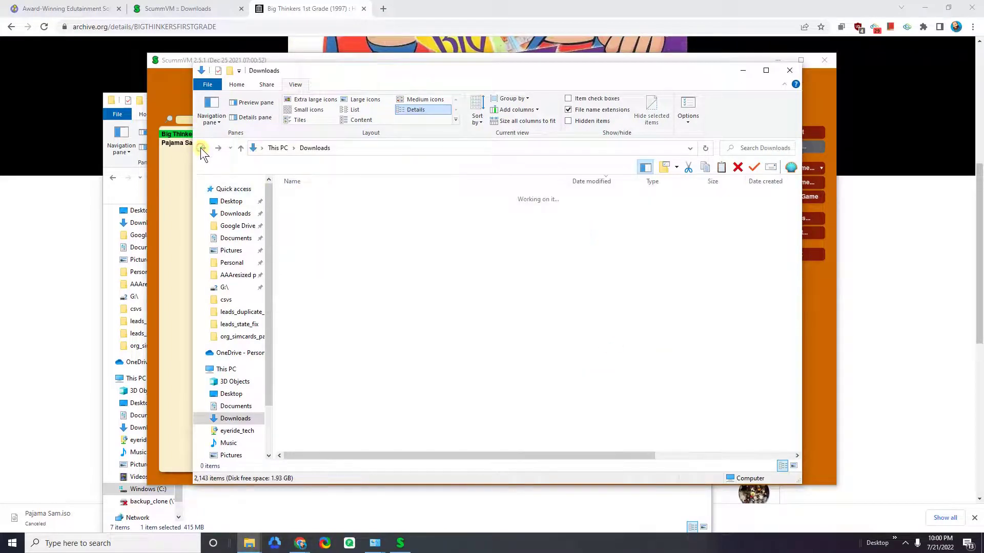
pyautogui.doubleClick(315, 308)
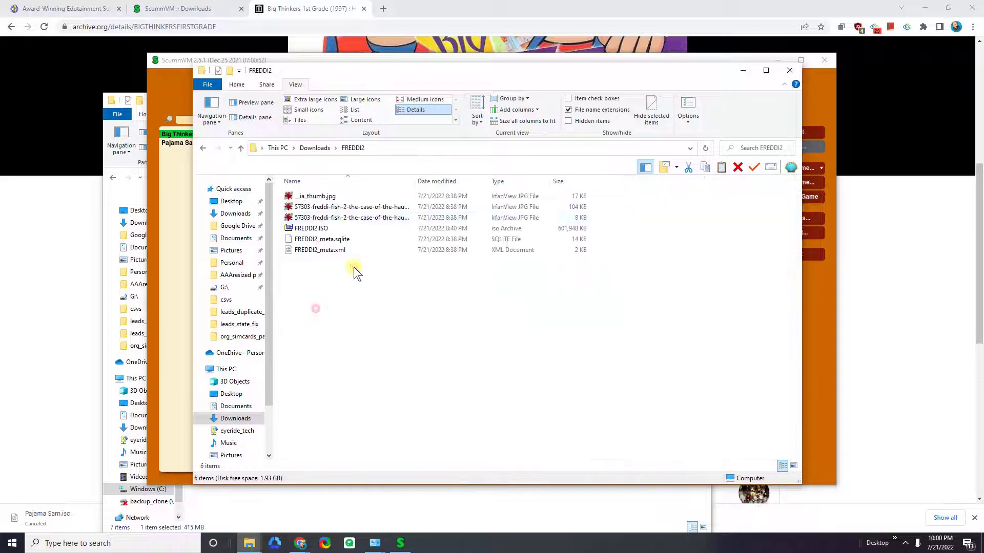
pyautogui.rightClick(337, 225)
pyautogui.rightClick(330, 230)
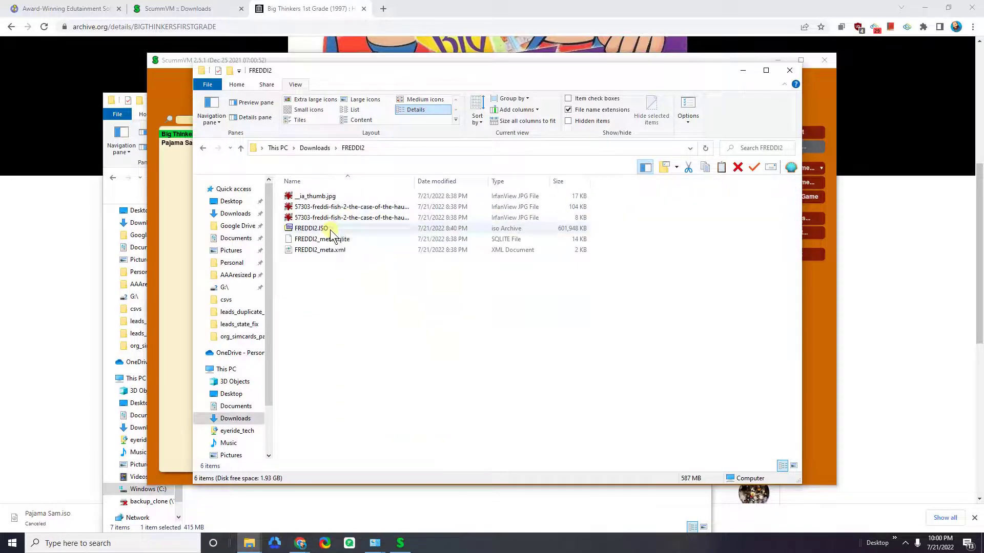
pyautogui.rightClick(330, 230)
pyautogui.click(307, 228)
pyautogui.rightClick(312, 229)
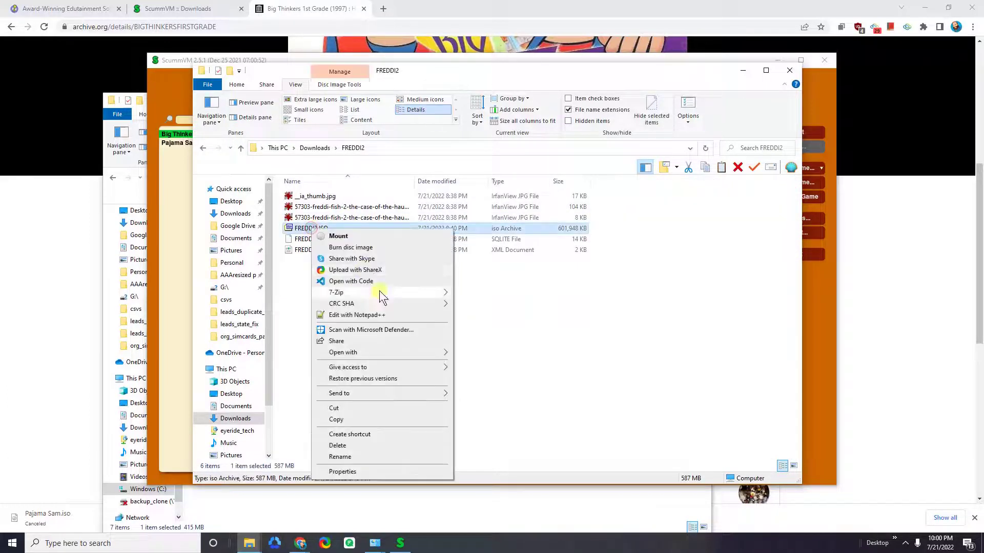
pyautogui.moveTo(379, 294)
pyautogui.click(514, 341)
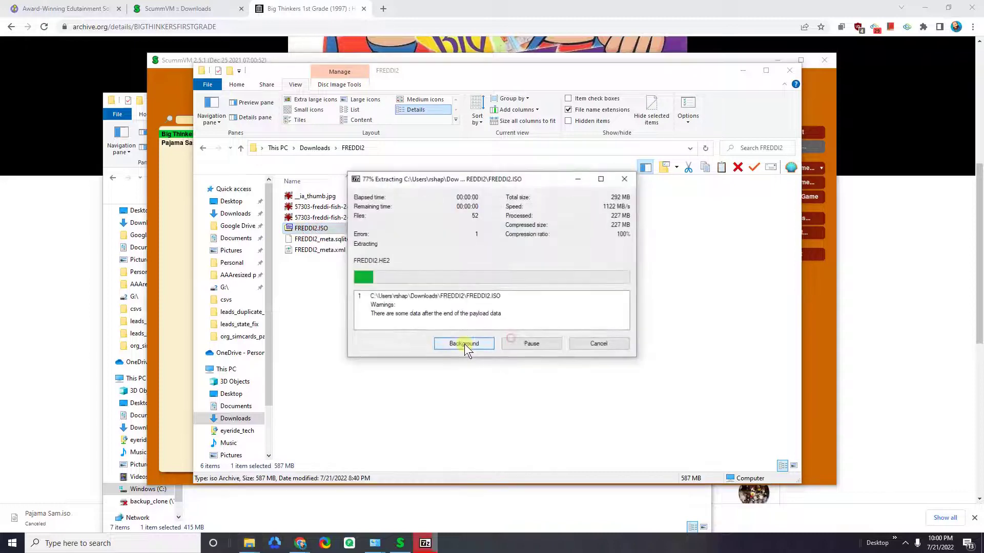
pyautogui.click(615, 345)
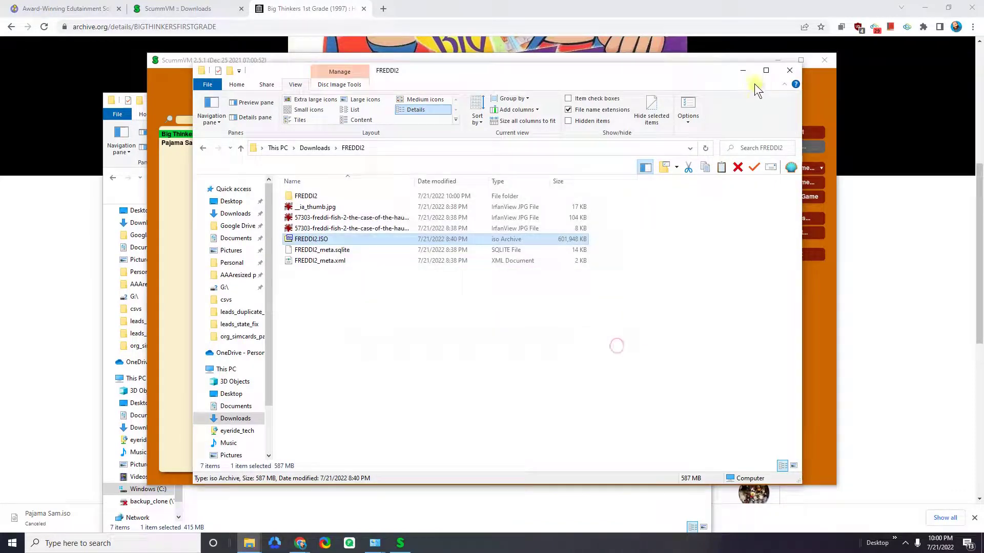
pyautogui.click(738, 68)
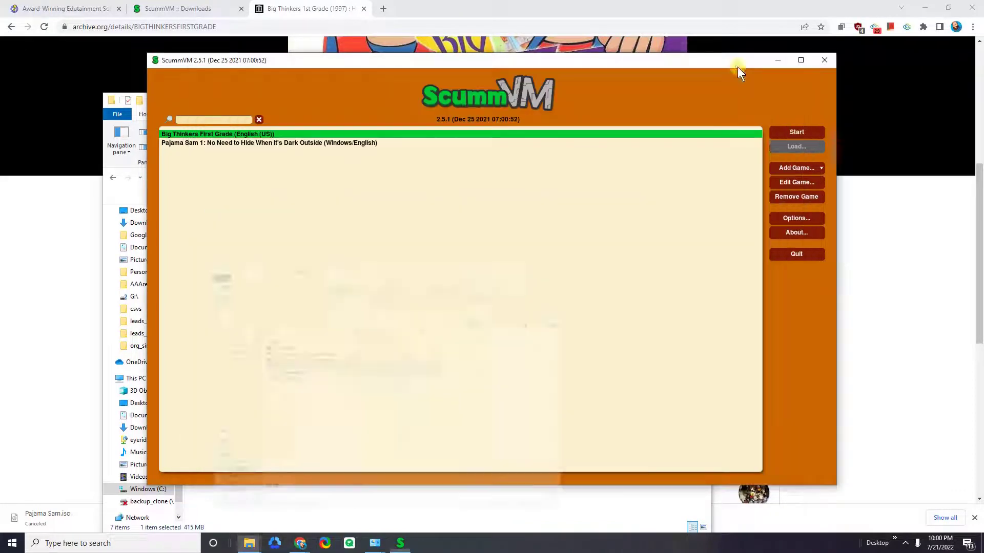
# - Add Freddi Fish 2 from Downloads > FREDDI2 to the launcher
pyautogui.click(798, 169)
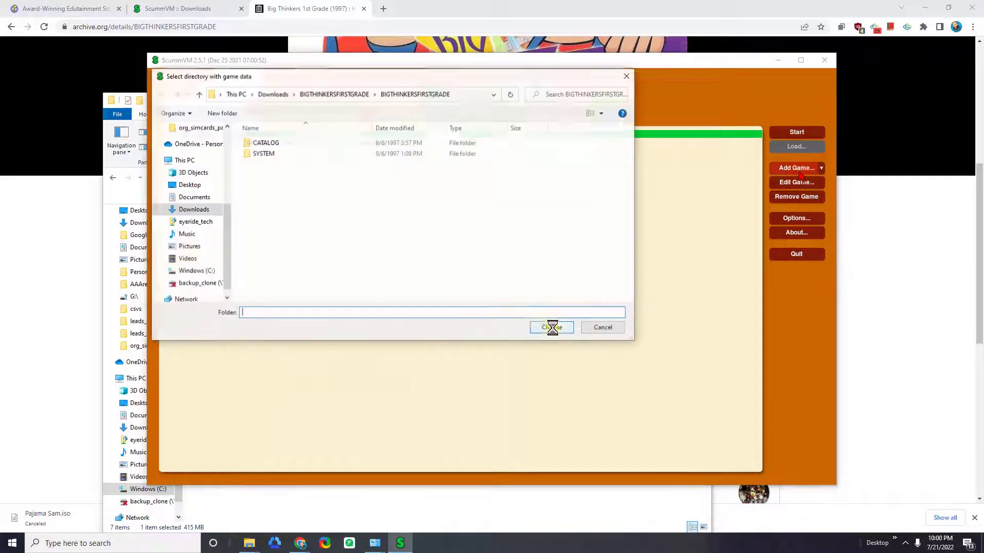
pyautogui.click(272, 95)
pyautogui.doubleClick(277, 176)
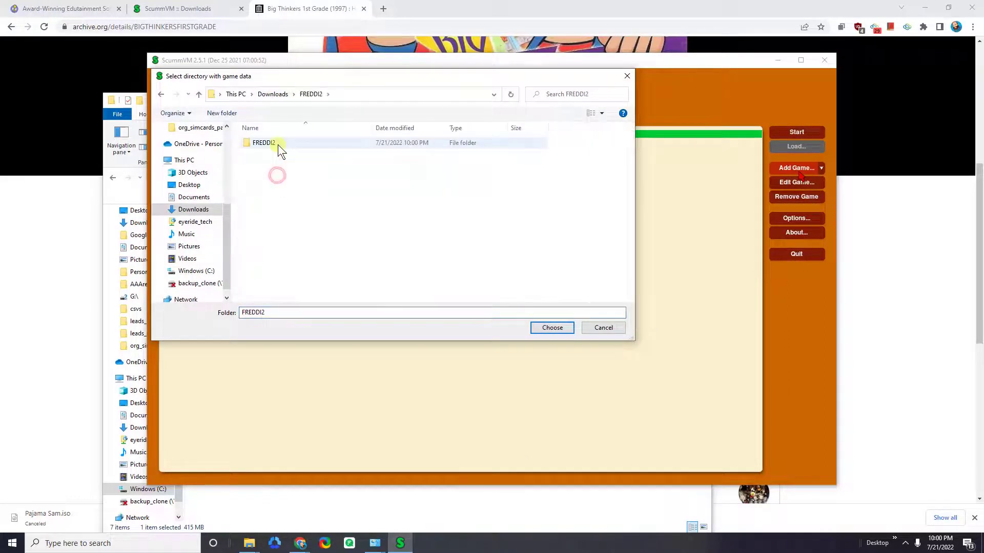
pyautogui.click(552, 328)
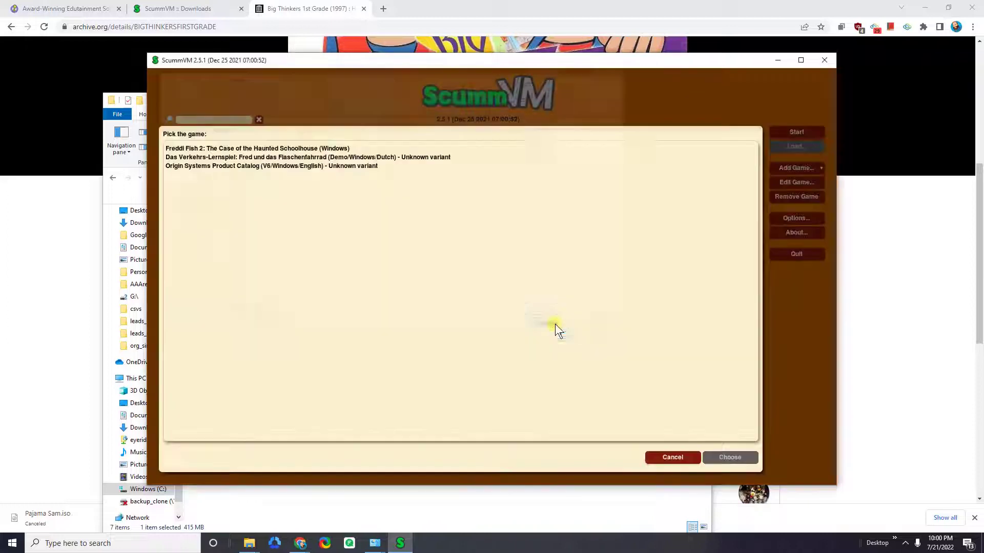
pyautogui.click(236, 148)
pyautogui.click(729, 457)
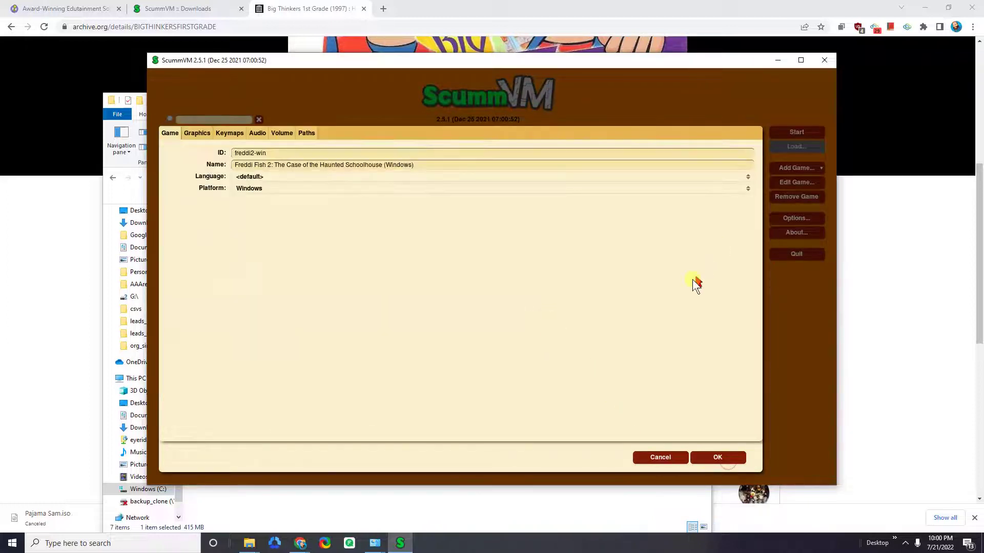
pyautogui.click(717, 457)
# - Add Putt-Putt and Pep's Balloon-O-Rama from the puttputtballooncd folder and select it in the list
pyautogui.click(787, 168)
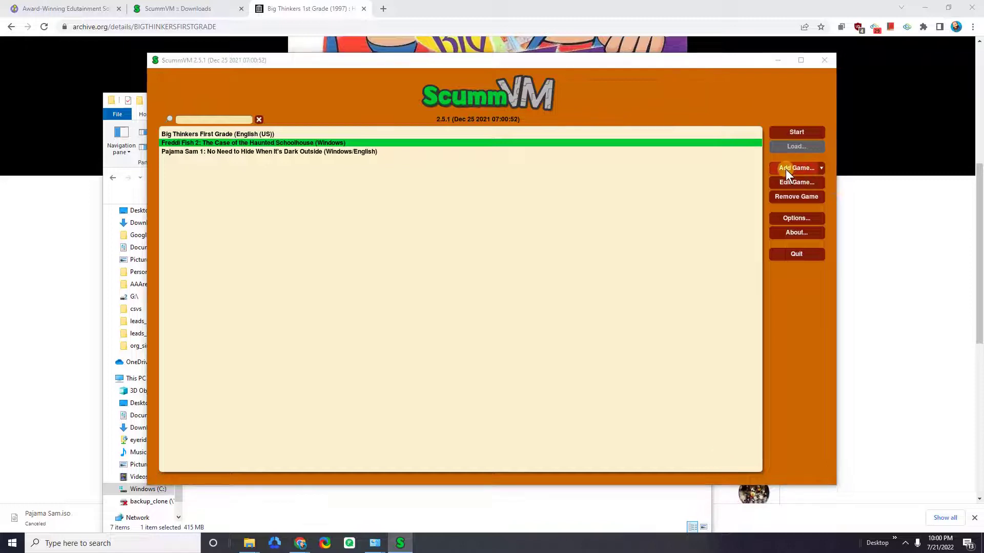
pyautogui.click(272, 93)
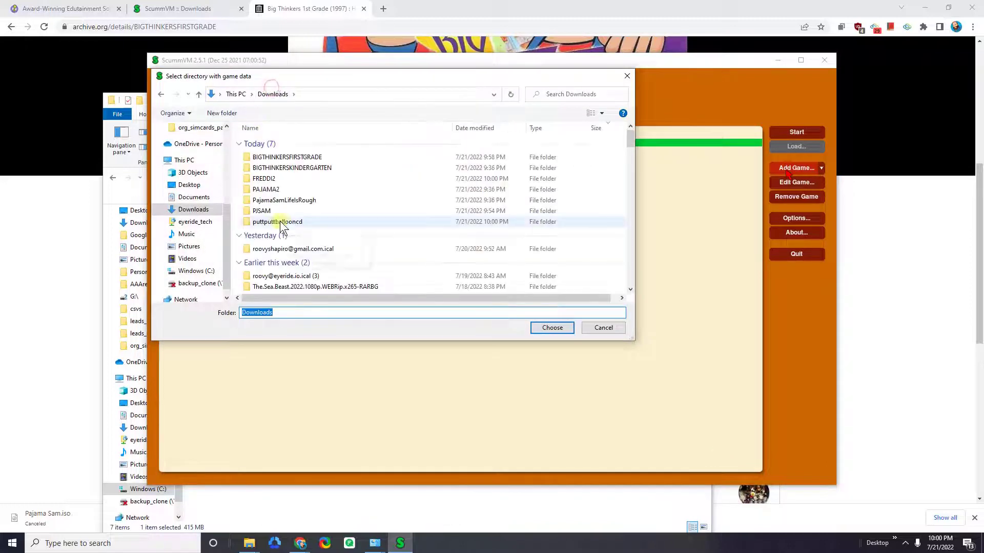
pyautogui.doubleClick(282, 220)
pyautogui.click(273, 146)
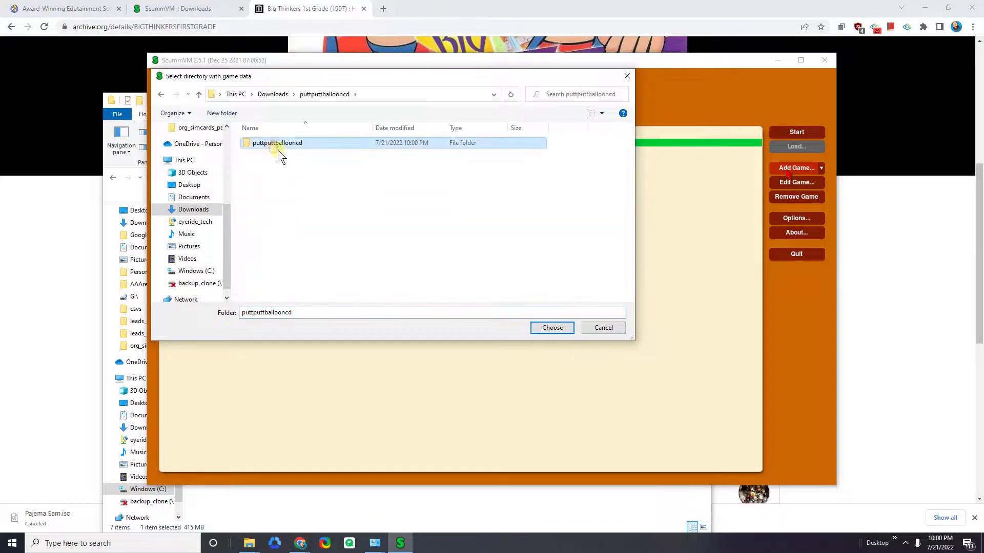
pyautogui.click(552, 328)
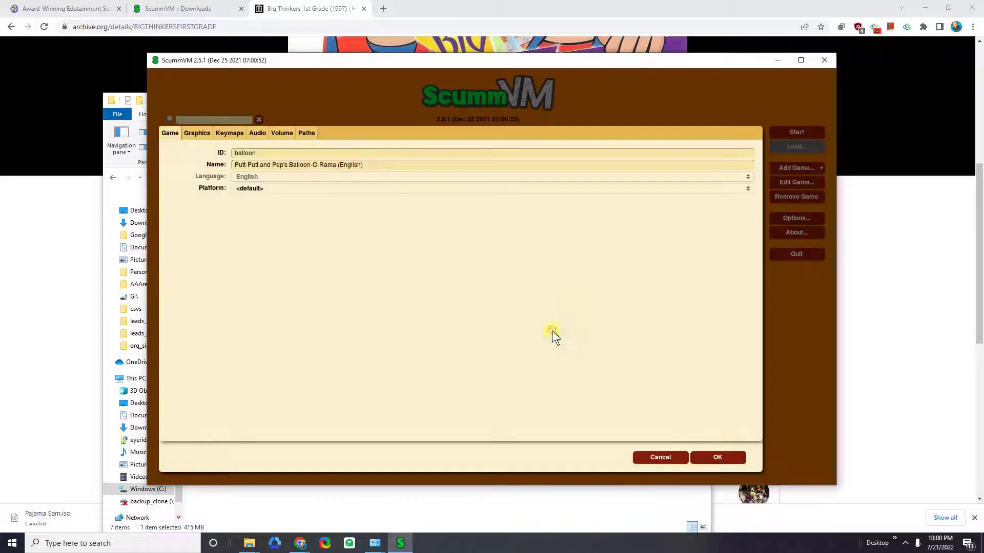
pyautogui.click(717, 457)
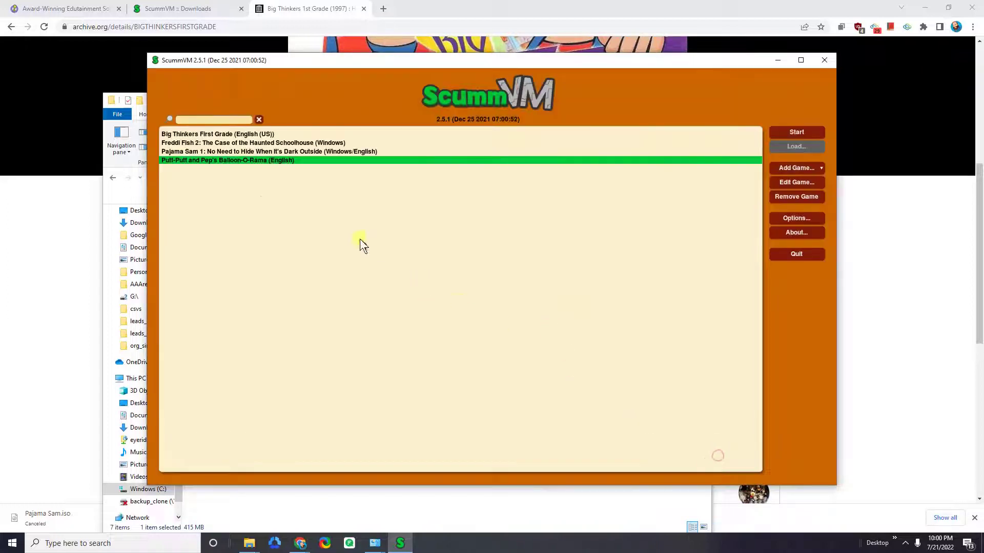
pyautogui.click(232, 144)
pyautogui.click(219, 135)
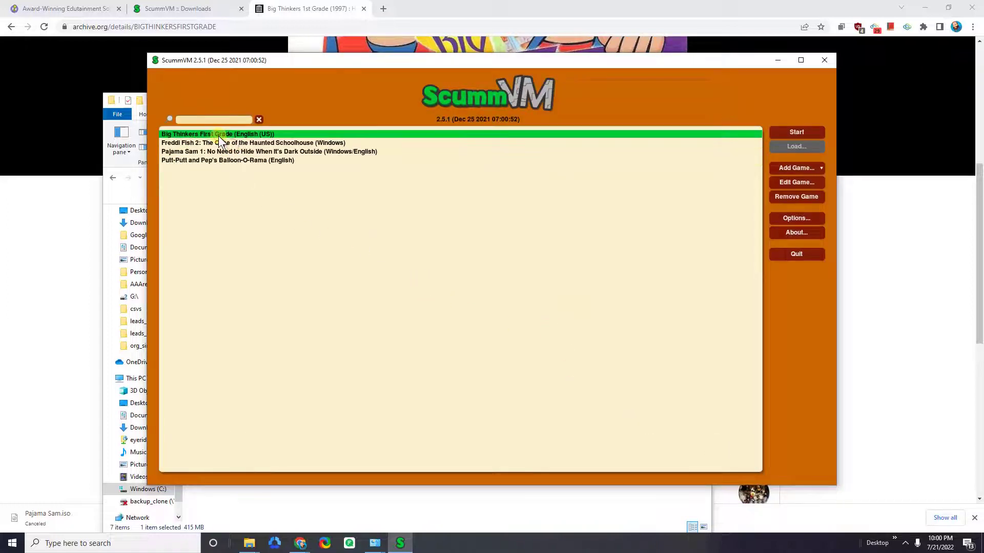
pyautogui.click(223, 165)
# - Launch Balloon-O-Rama, mute all sound via Ctrl+F5 Options, resume, and choose Play New Game
pyautogui.click(777, 133)
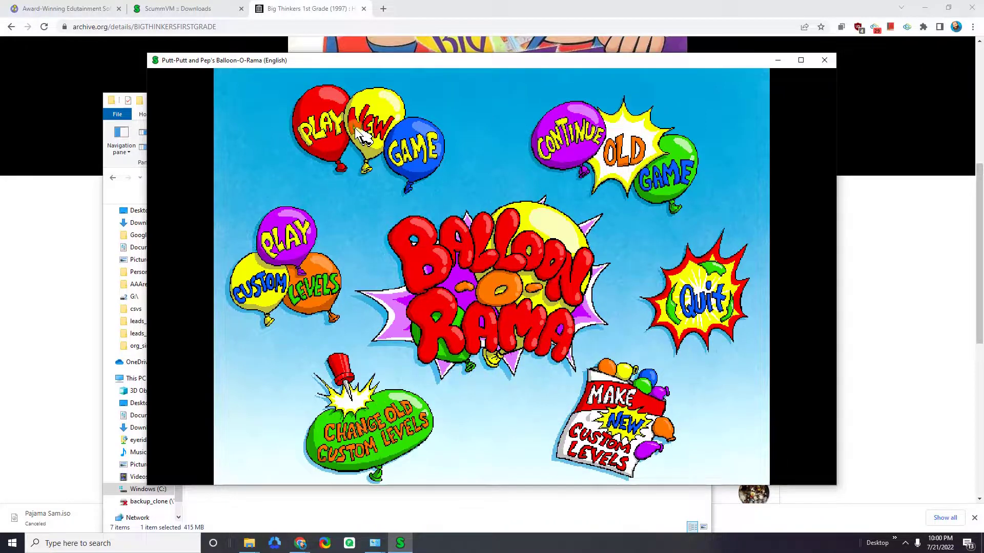
pyautogui.hotkey('ctrl', 'F5')
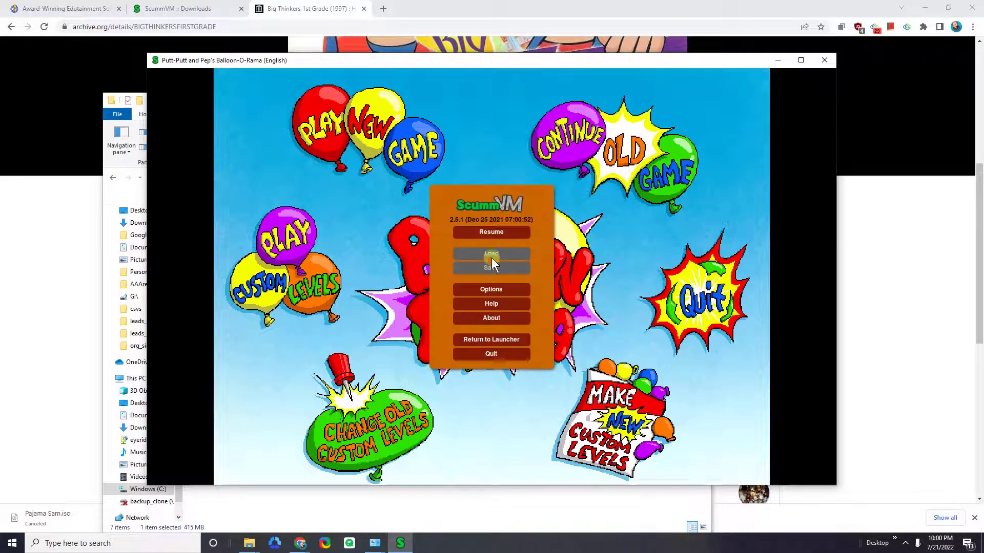
pyautogui.click(508, 293)
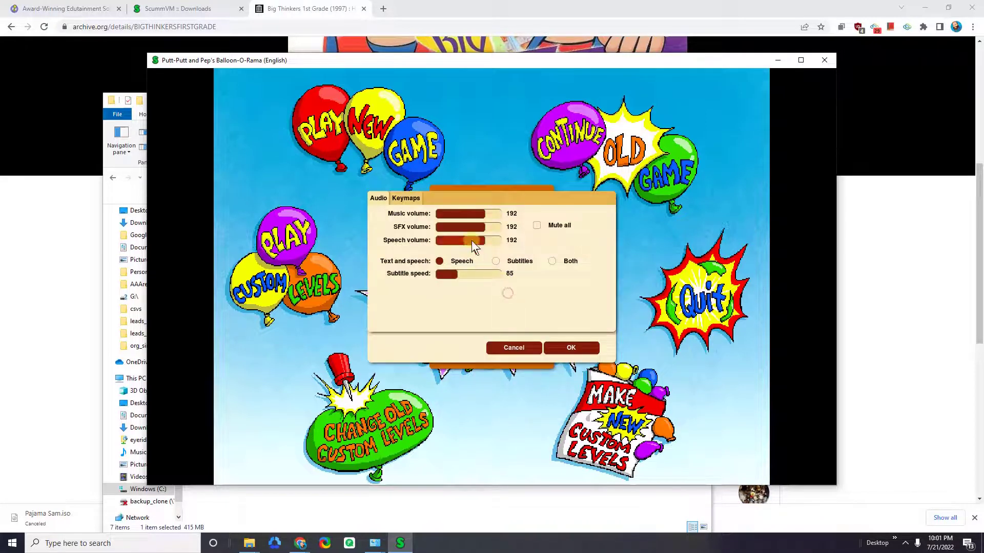
pyautogui.click(554, 227)
pyautogui.click(571, 348)
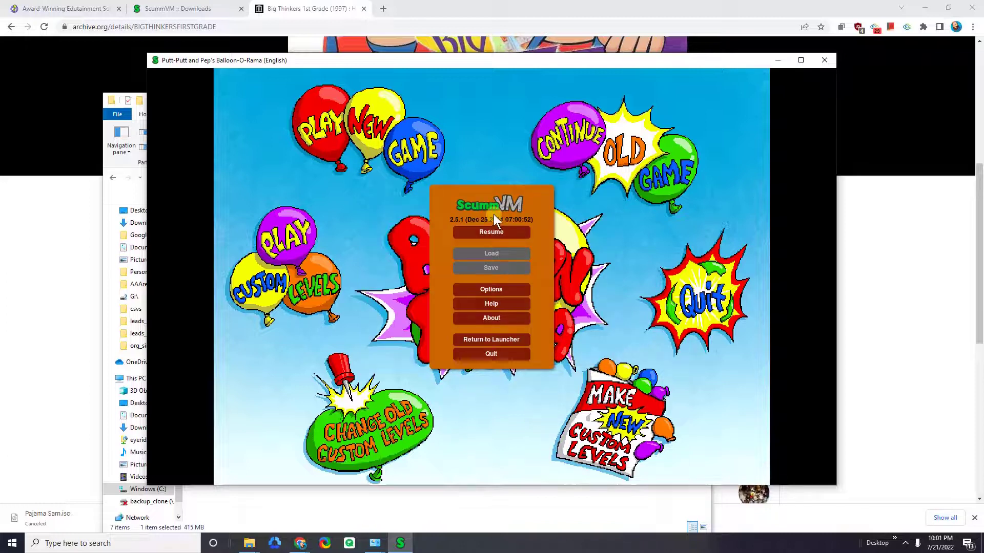
pyautogui.click(485, 231)
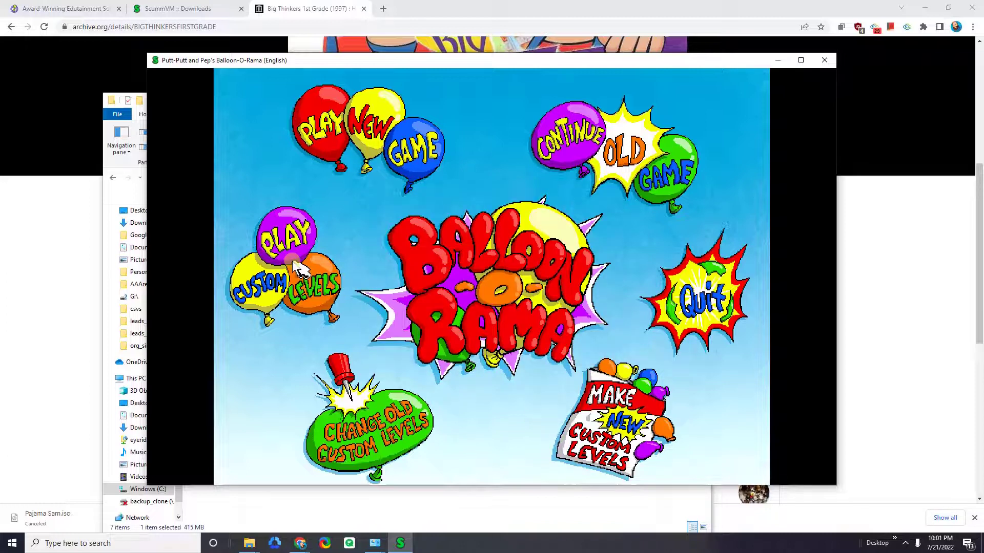
pyautogui.click(377, 132)
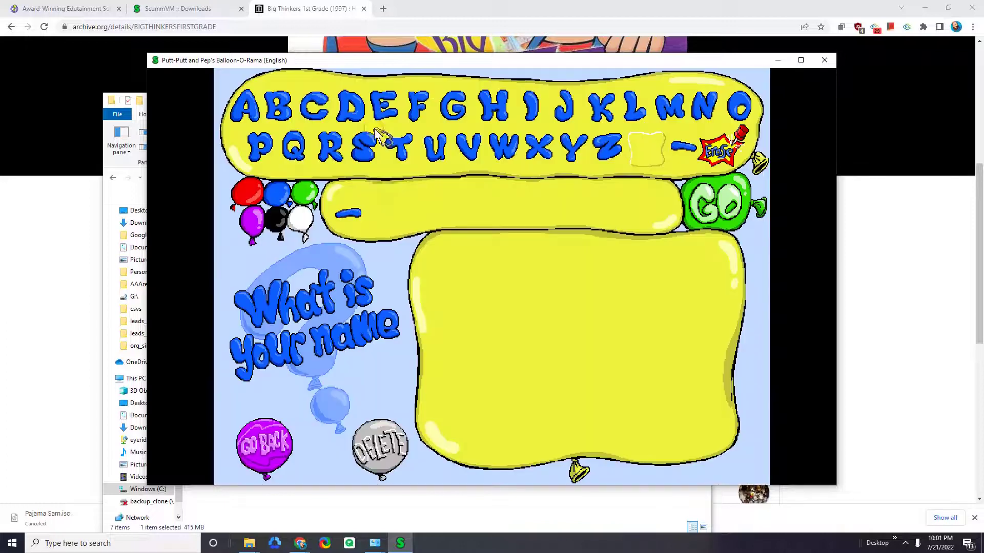
# - Enter a three-letter player name and start level 1
pyautogui.click(489, 113)
pyautogui.click(531, 108)
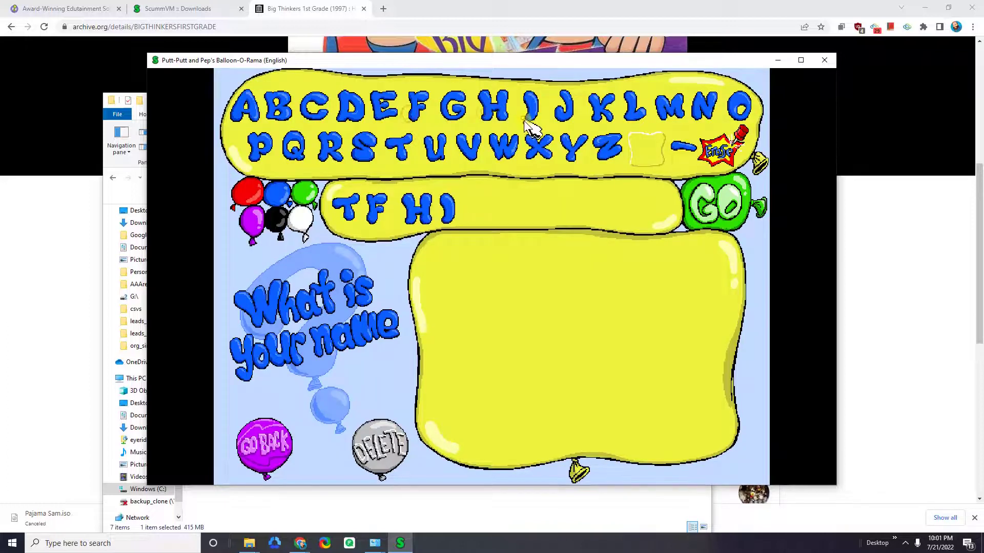
pyautogui.click(530, 109)
pyautogui.click(718, 209)
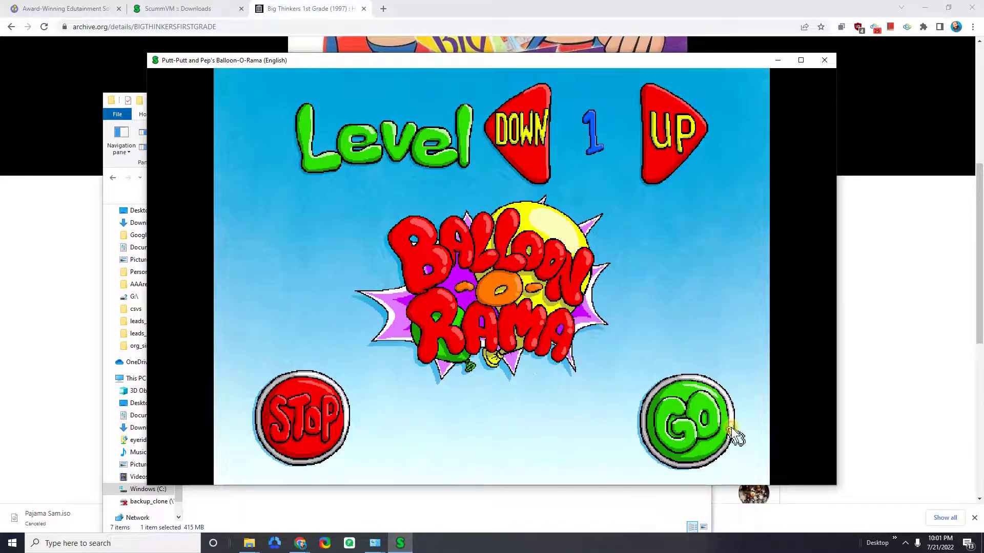
pyautogui.click(697, 424)
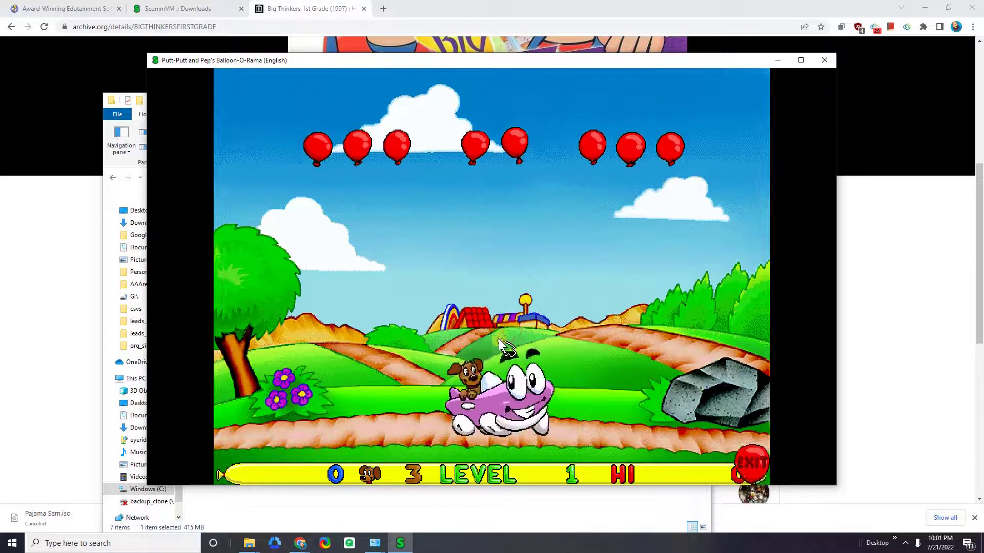
# - Launch Pep to pop balloons for 5 points, then return to the launcher
pyautogui.click(653, 149)
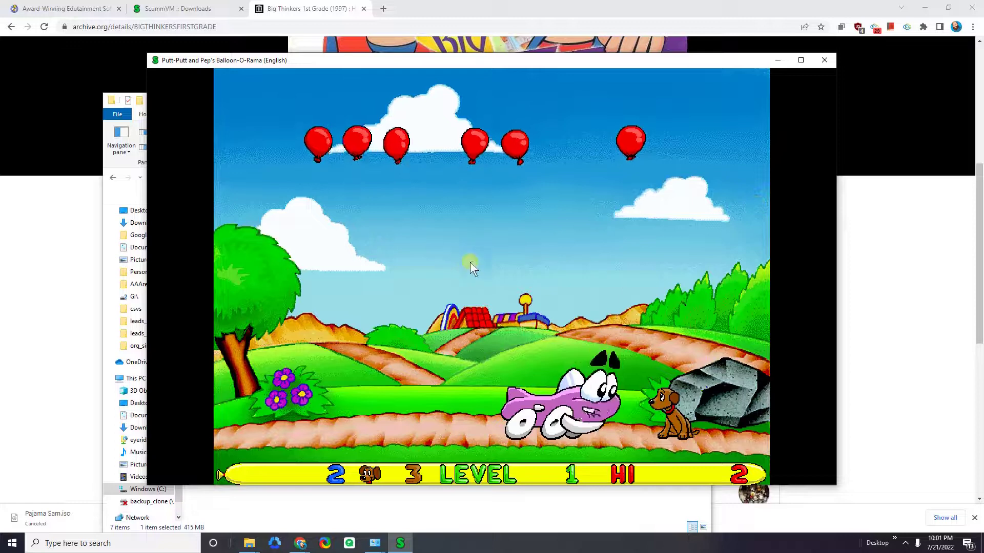
pyautogui.click(675, 229)
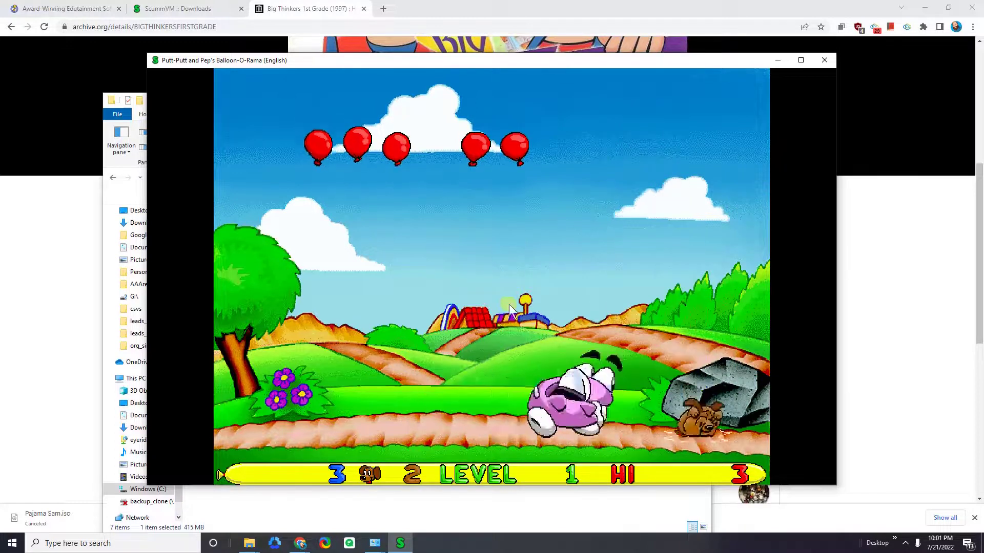
pyautogui.click(331, 304)
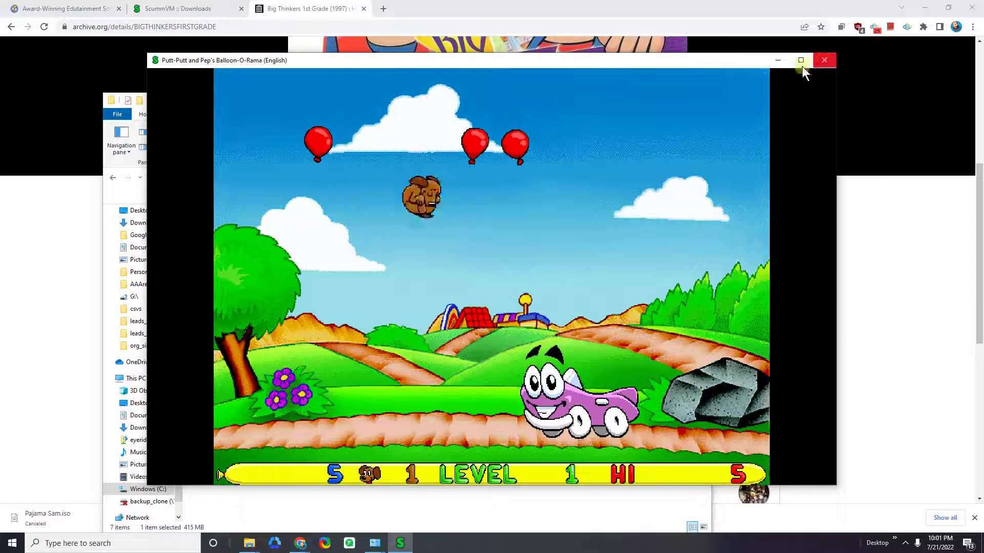
pyautogui.hotkey('ctrl', 'F5')
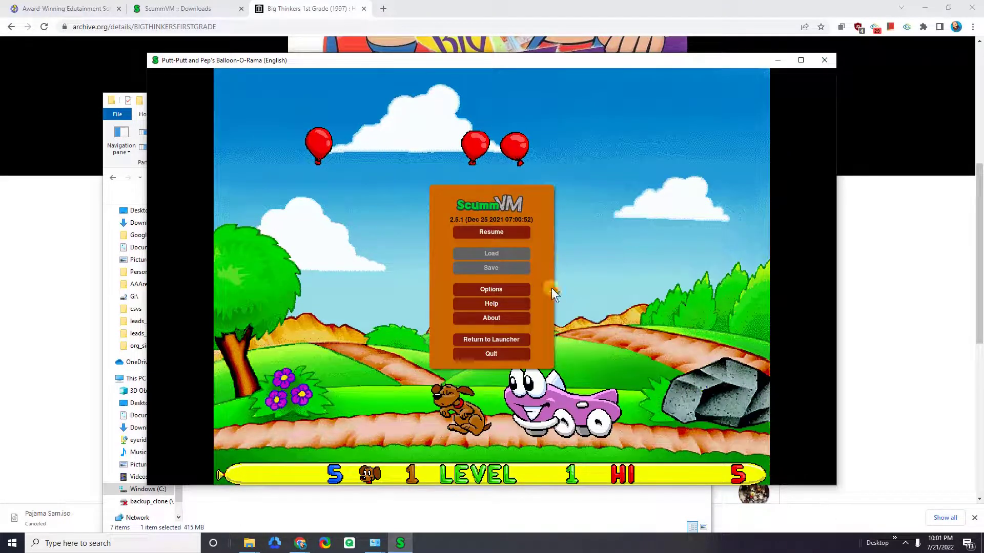
pyautogui.click(502, 341)
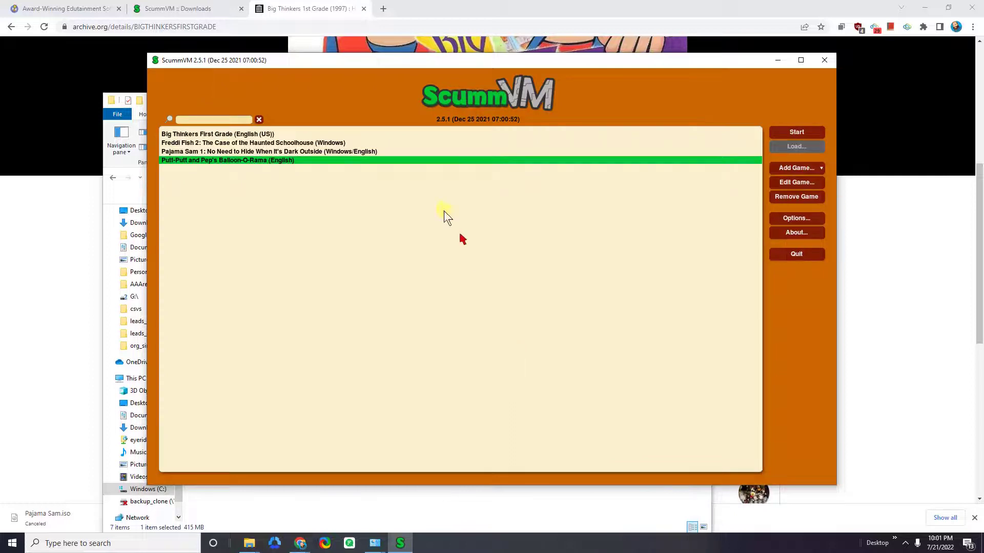
# - Bring up the ScummVM Downloads tab and look over the 2.5.1 release packages
pyautogui.click(180, 9)
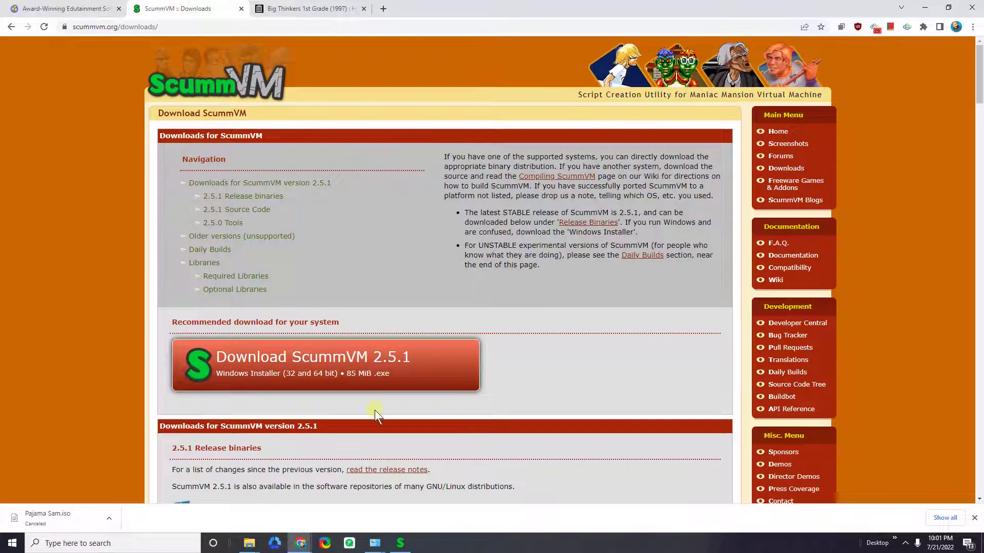
pyautogui.scroll(-8, 374, 410)
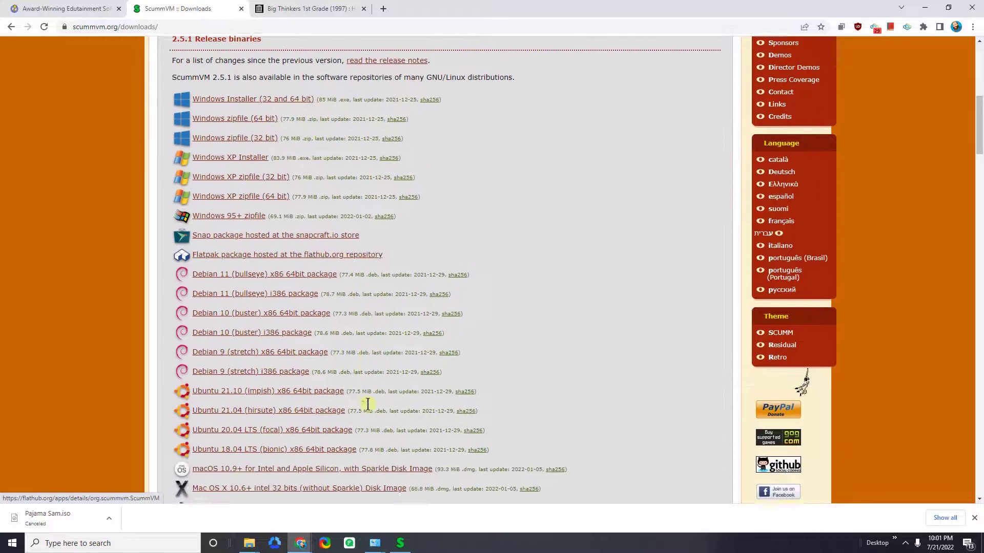
pyautogui.scroll(-3, 367, 404)
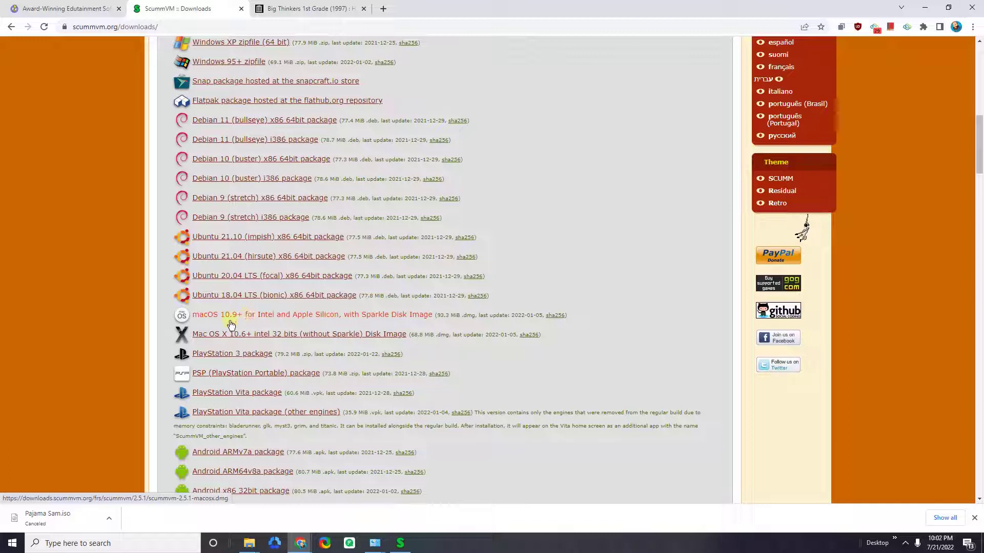
pyautogui.scroll(11, 256, 149)
pyautogui.scroll(-5, 266, 226)
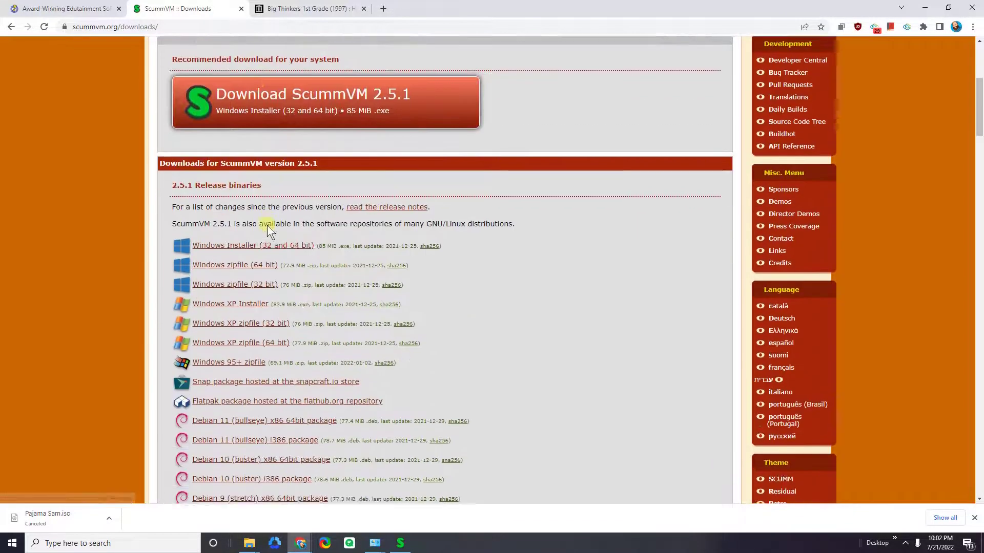
pyautogui.scroll(-3, 266, 225)
pyautogui.scroll(3, 277, 128)
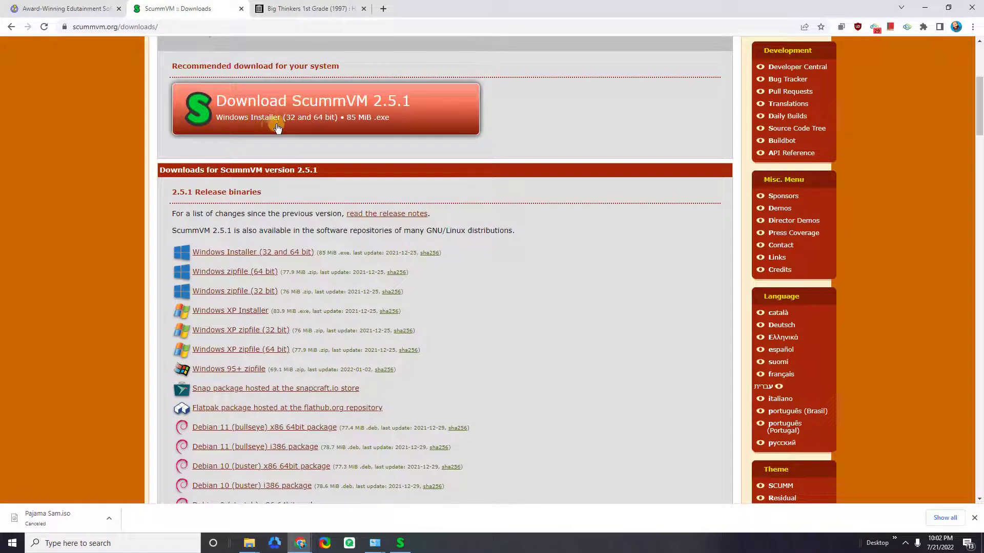
# - Scroll down to the Source Code section, then go back to the Internet Archive tab
pyautogui.scroll(-7, 252, 243)
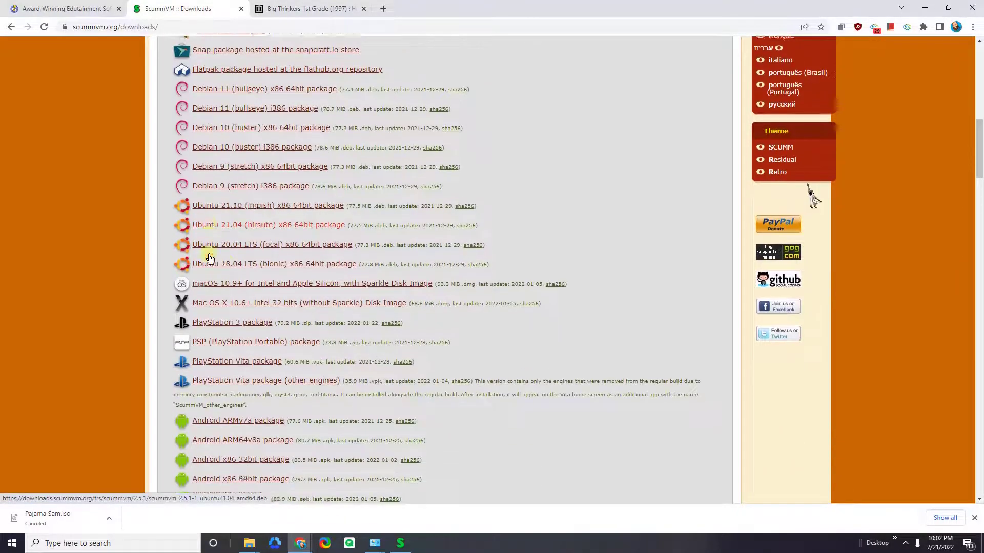
pyautogui.scroll(-3, 210, 257)
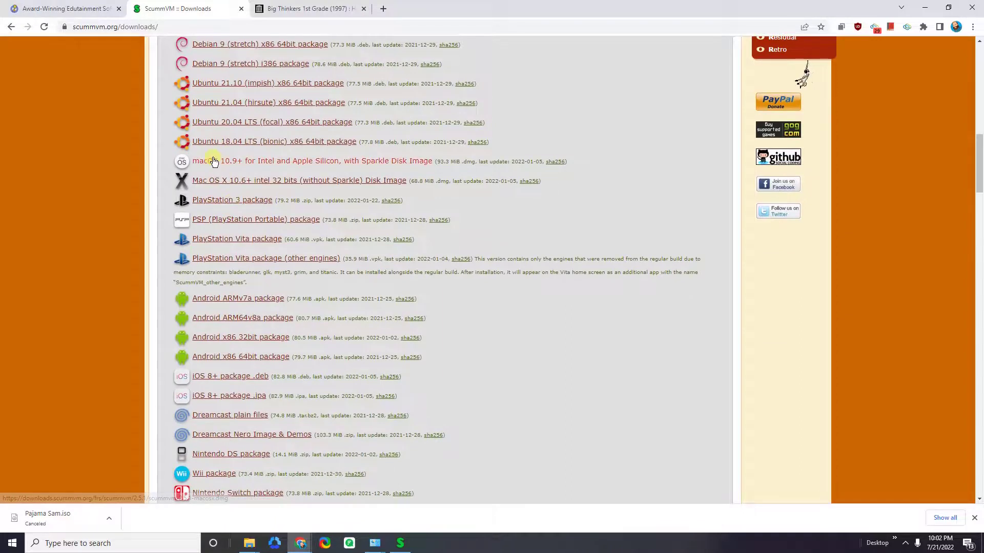
pyautogui.scroll(-5, 214, 162)
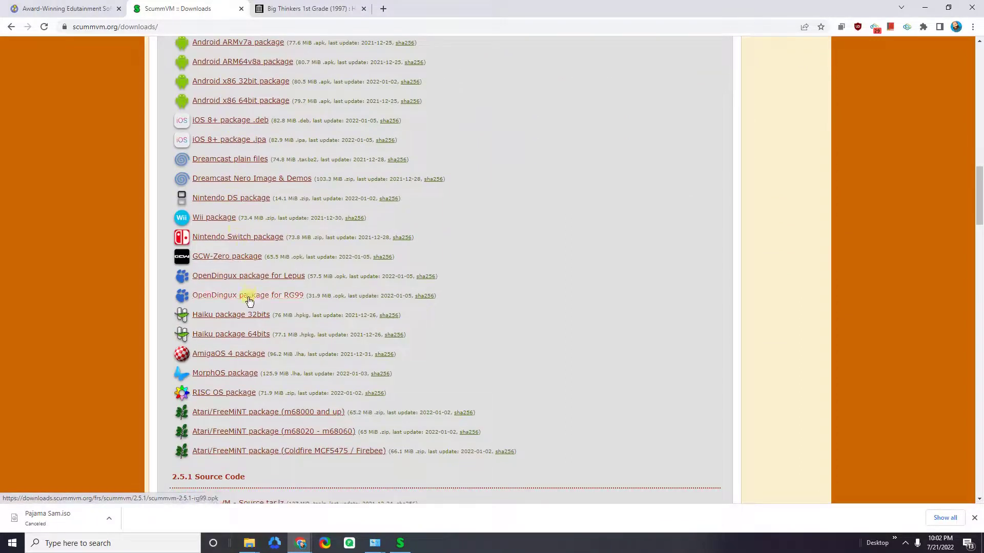
pyautogui.scroll(2, 256, 287)
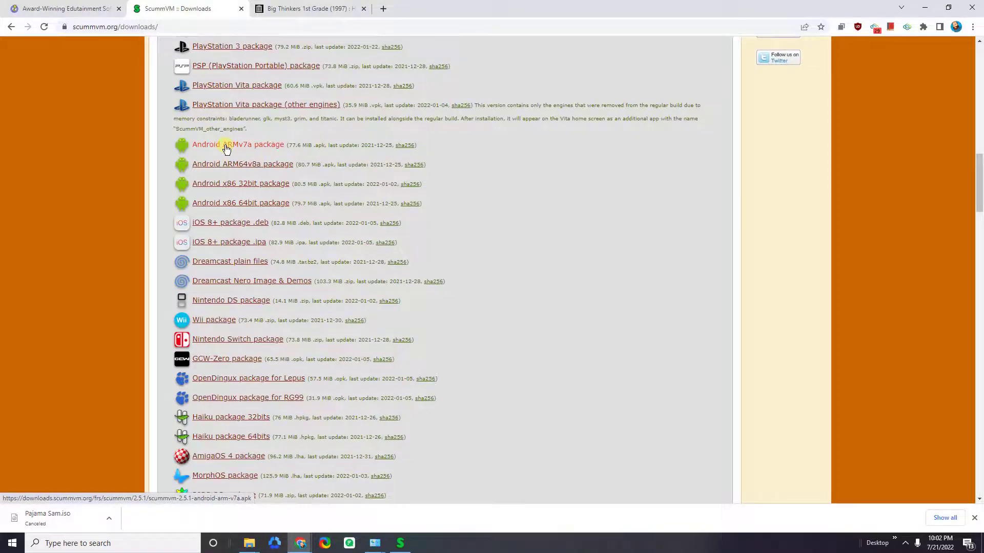
pyautogui.scroll(-5, 242, 198)
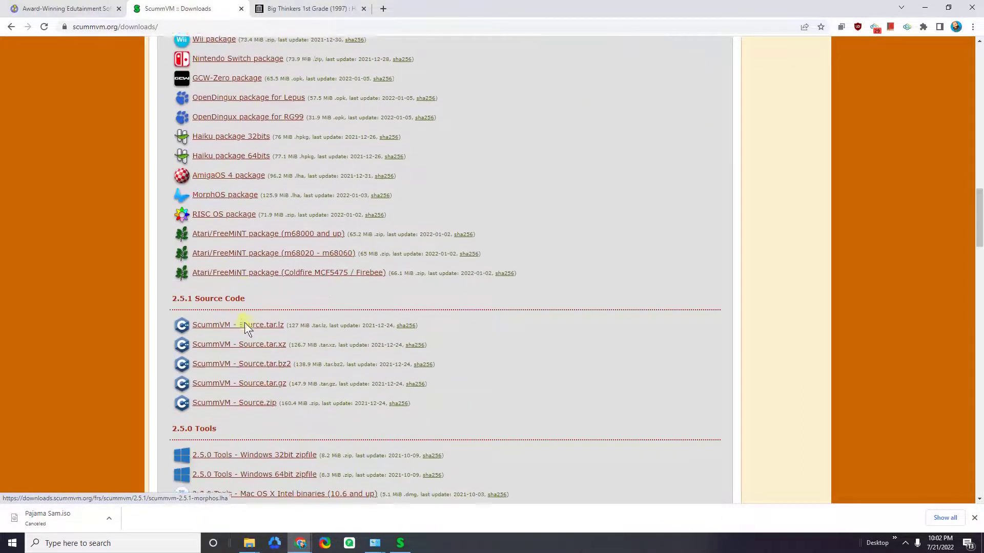
pyautogui.click(306, 9)
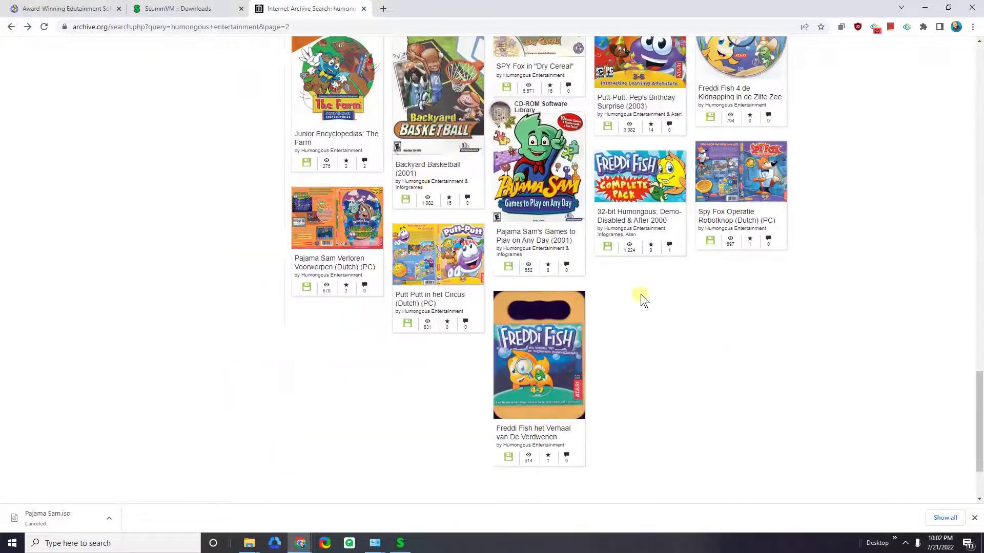
# - Scroll the Humongous Entertainment results to load page 3, with Backyard Hockey (2002) and Pajama Sam
pyautogui.scroll(-2, 686, 369)
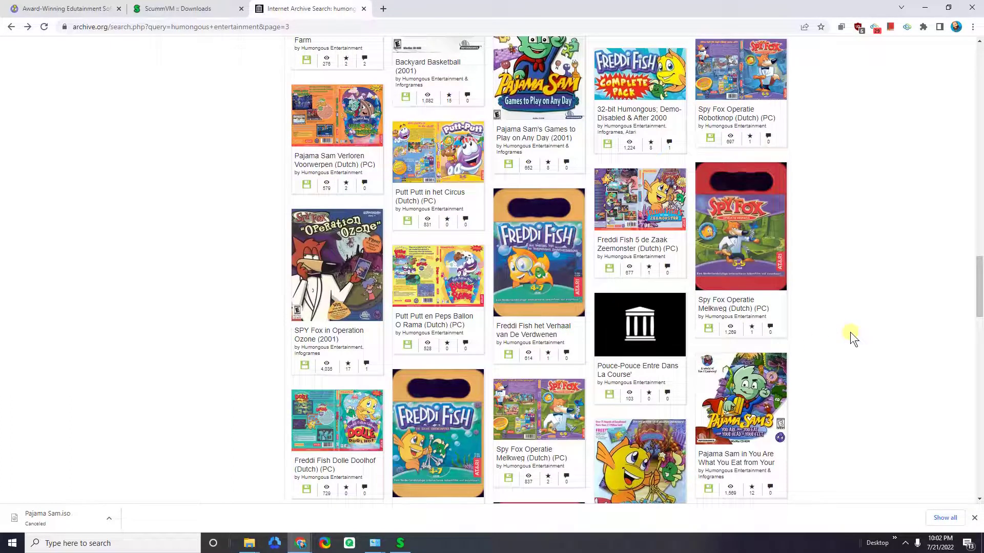
pyautogui.scroll(-4, 853, 336)
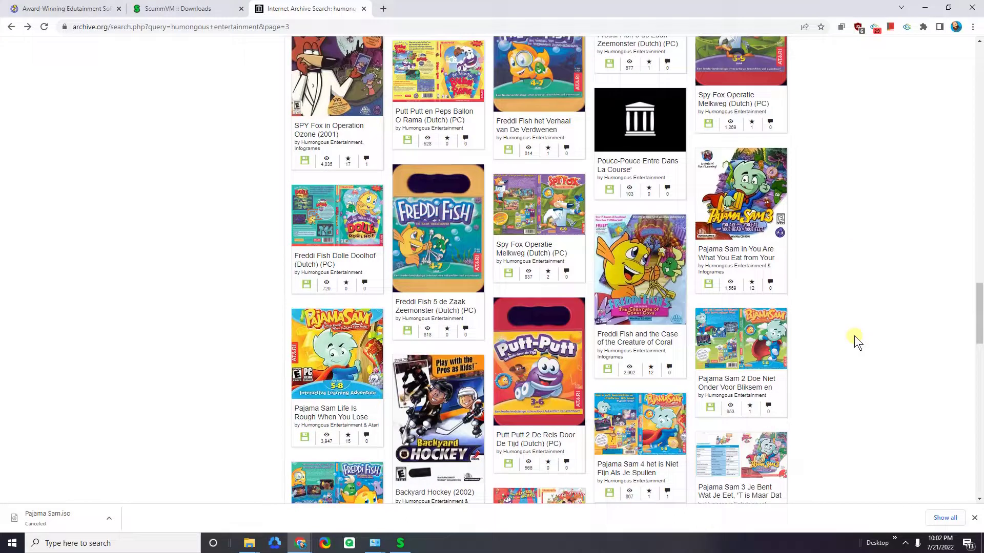